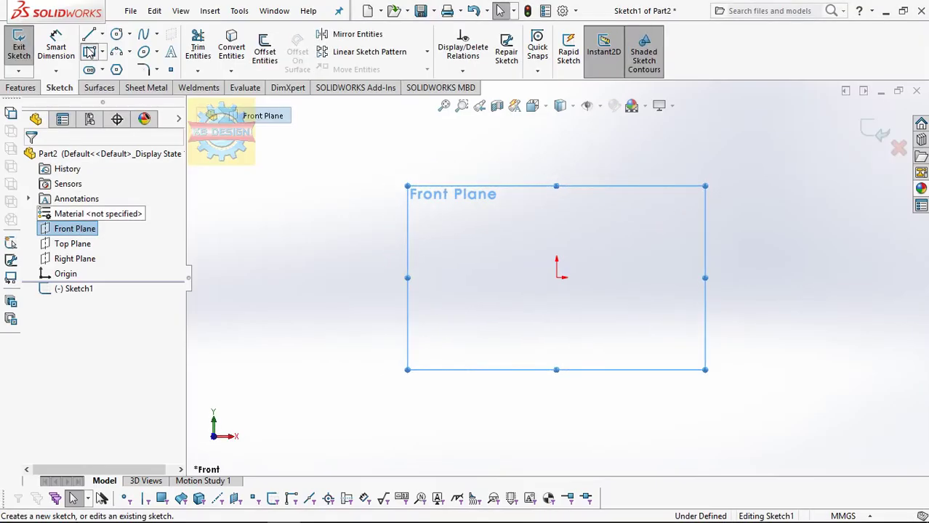
Draw a centre rectangle at the origin and dimension it 8 wide by 70 tall.
click(556, 277)
click(583, 152)
click(56, 48)
click(556, 152)
click(601, 146)
text(8)
key(Return)
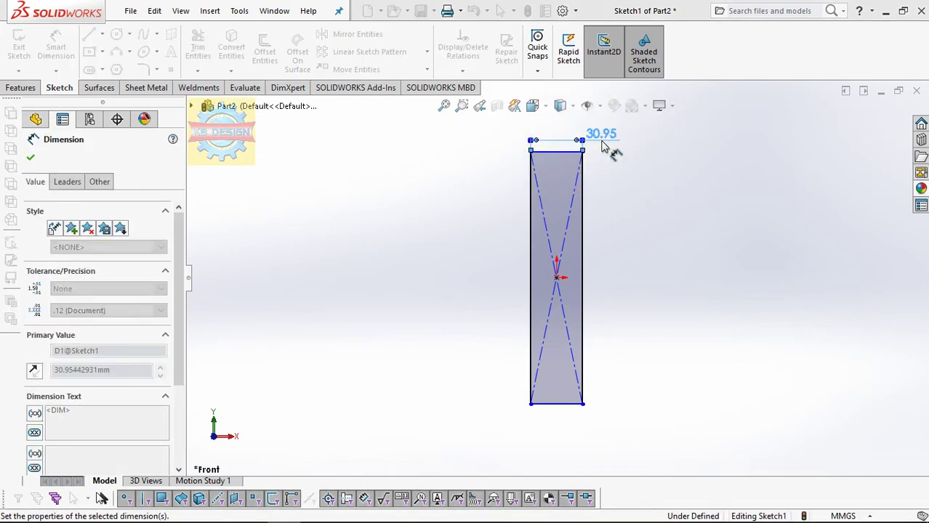
click(550, 211)
click(518, 224)
text(70)
key(Return)
key(Escape)
key(Escape)
Add a vertical centreline below the rectangle, its lower end dimensioned 85 from the top.
click(102, 34)
click(120, 62)
click(553, 335)
click(547, 379)
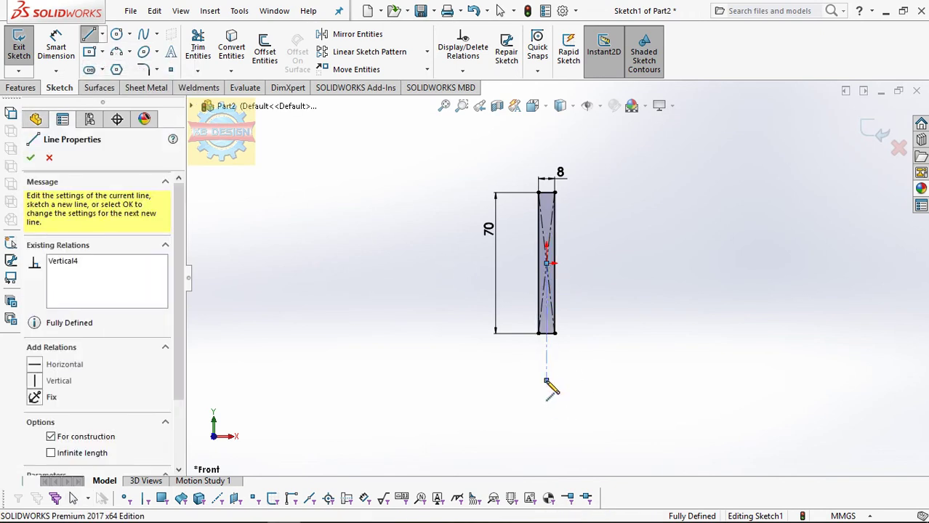
key(Escape)
click(73, 57)
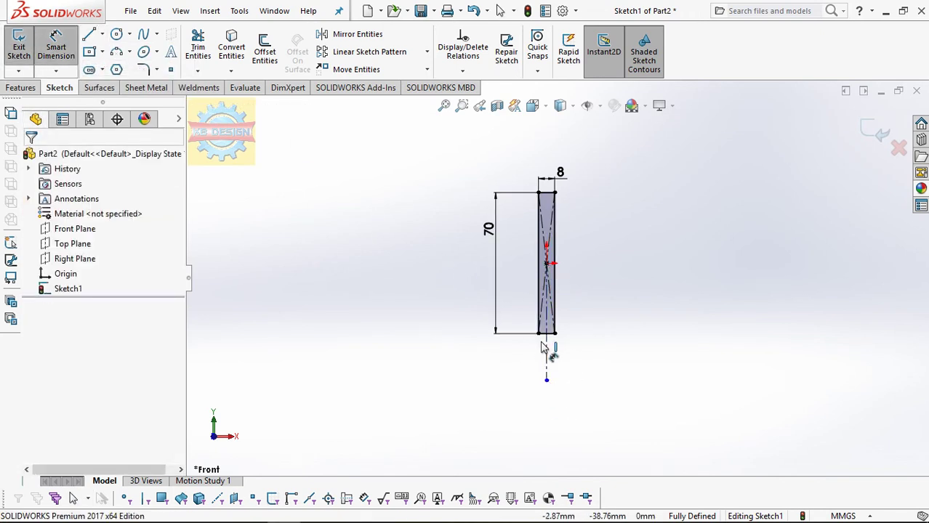
click(546, 379)
click(538, 193)
click(408, 222)
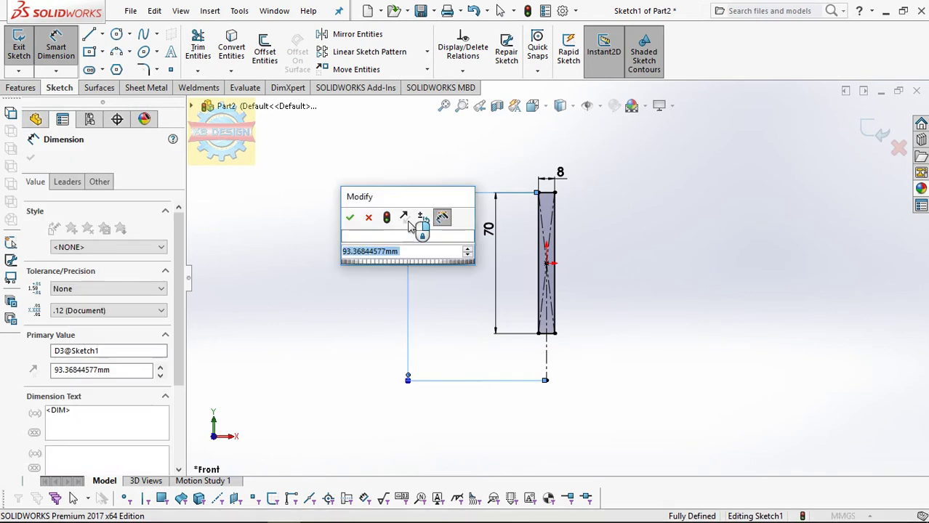
text(85)
key(Return)
scroll(644, 331, down, 2)
scroll(618, 313, down, 2)
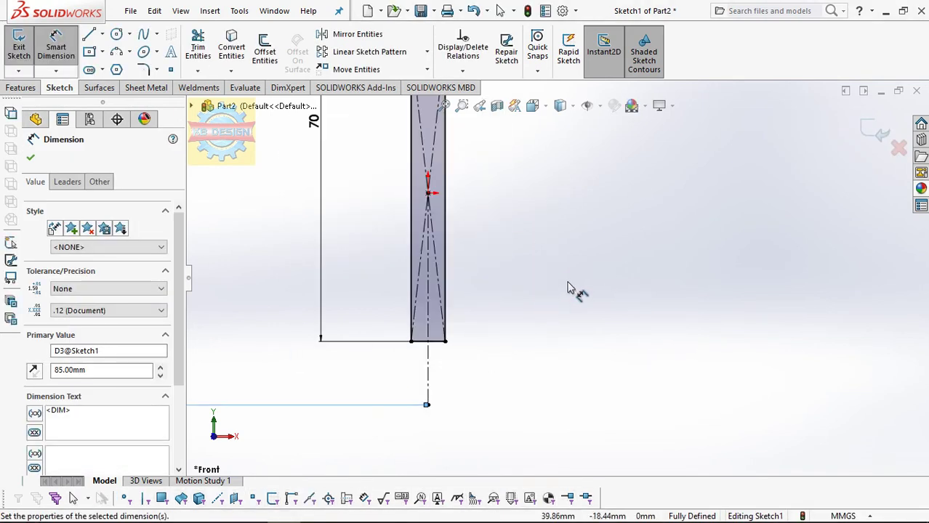
Draw a three-point arc off the shank's right edge, tangent to that edge.
click(118, 53)
click(444, 272)
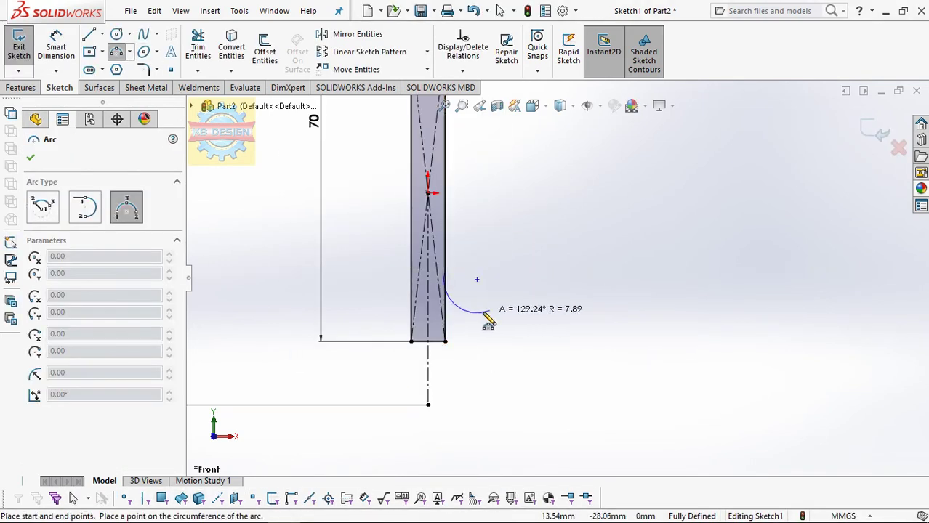
click(472, 307)
click(463, 70)
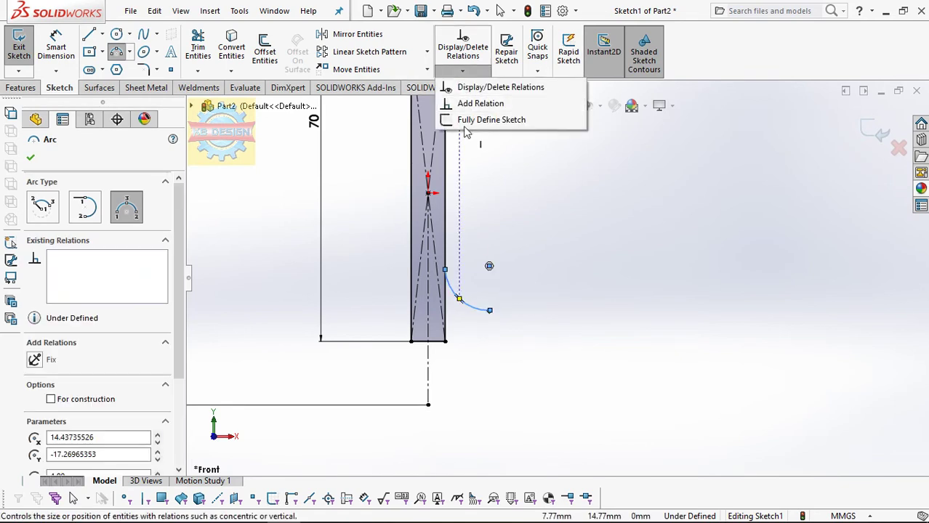
click(472, 99)
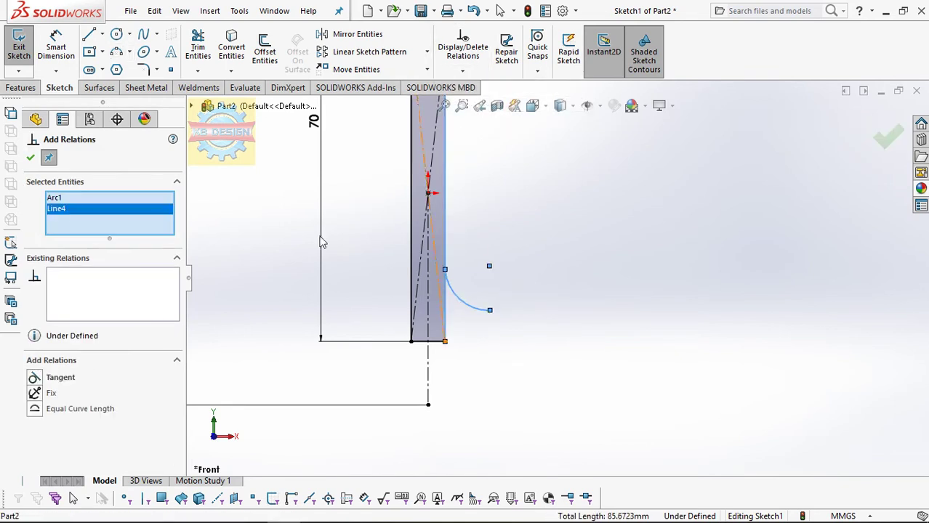
click(32, 160)
Draw a second arc from the centreline's lower end and dimension its height 9.
click(117, 52)
click(428, 403)
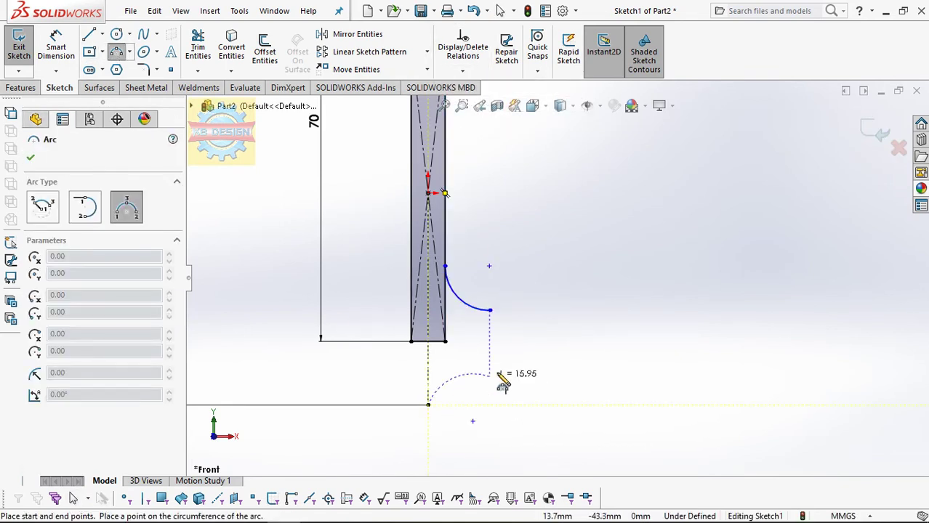
click(475, 379)
click(30, 157)
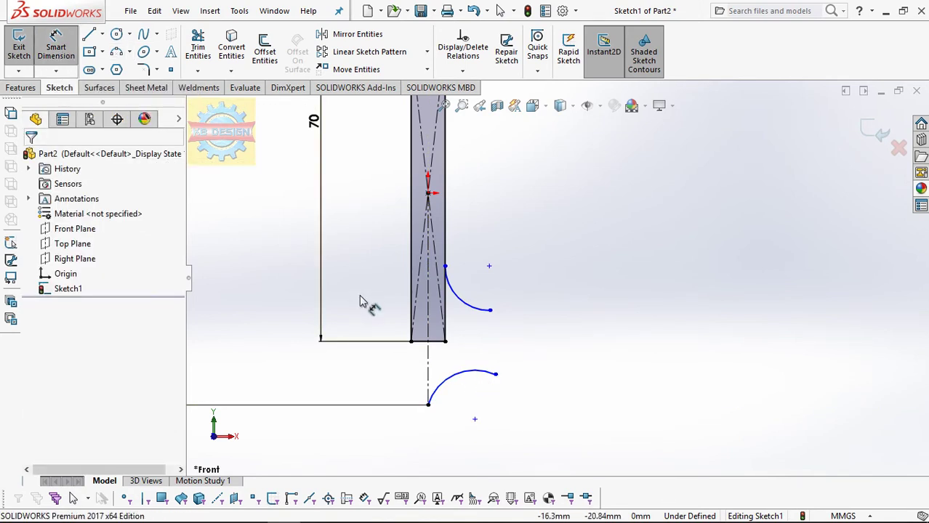
click(495, 375)
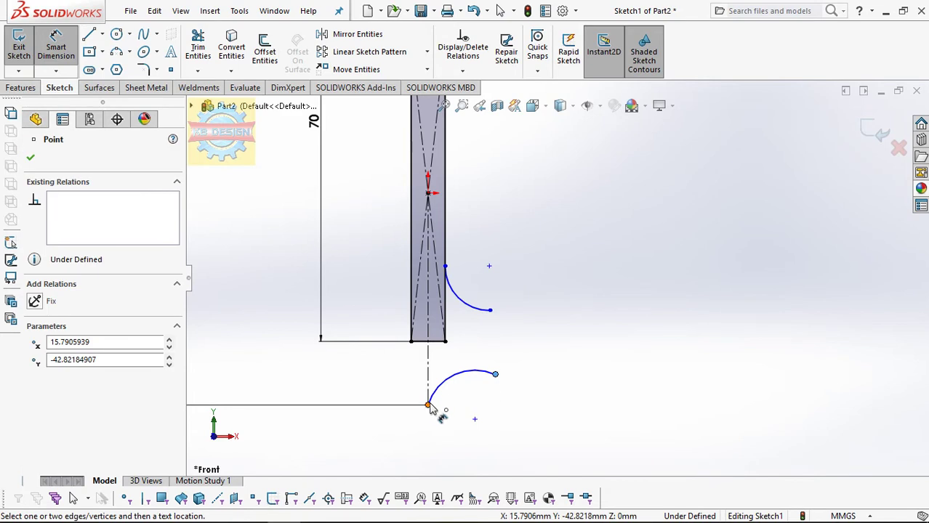
click(429, 407)
click(570, 397)
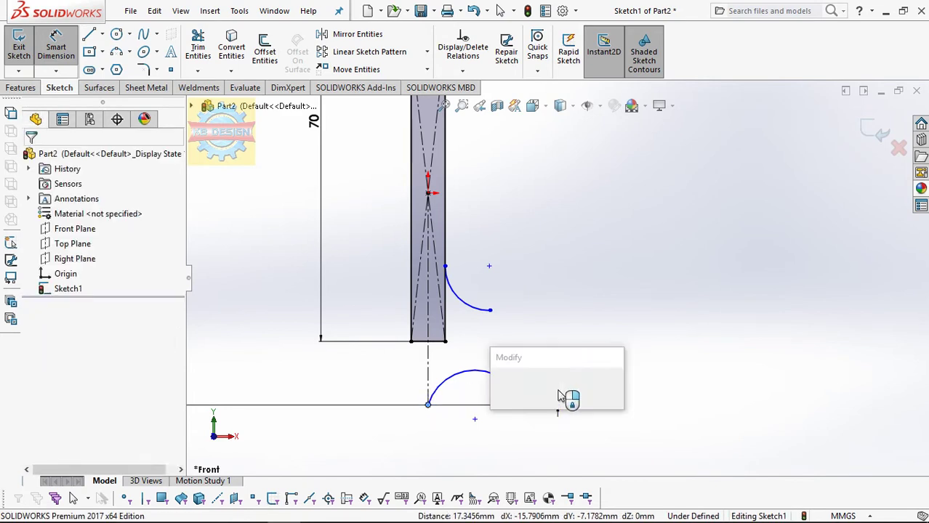
text(9)
key(Return)
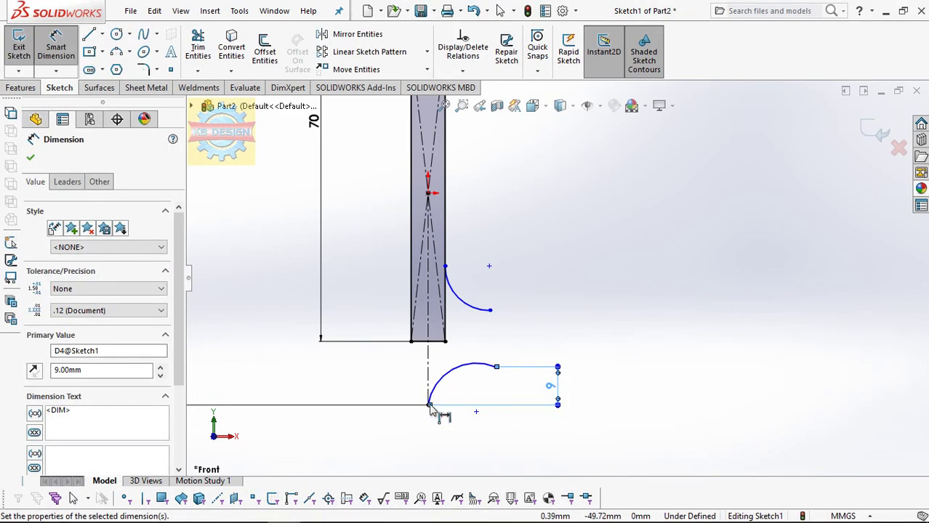
Dimension the lower arc 9.50 wide with a radius of R12.
click(496, 375)
click(430, 404)
click(464, 457)
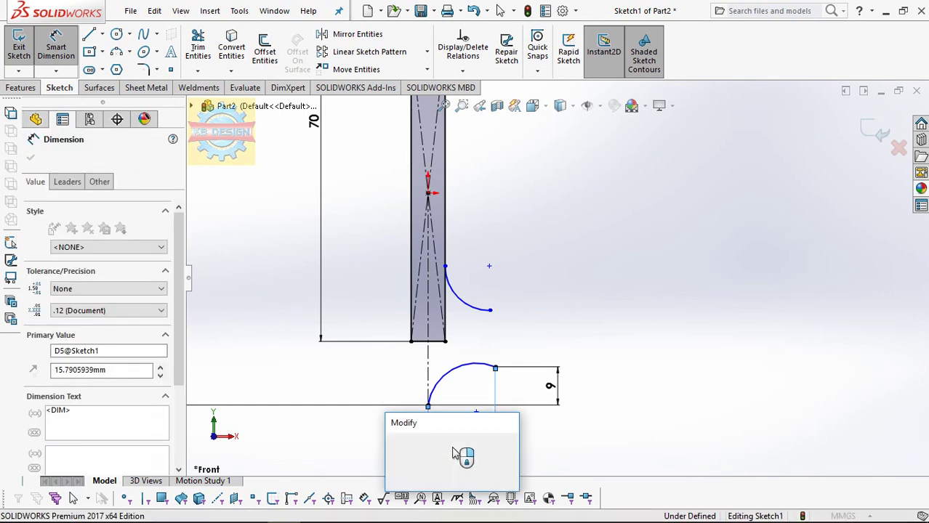
text(9.5)
key(Return)
click(466, 383)
click(472, 390)
text(12)
key(Return)
key(Escape)
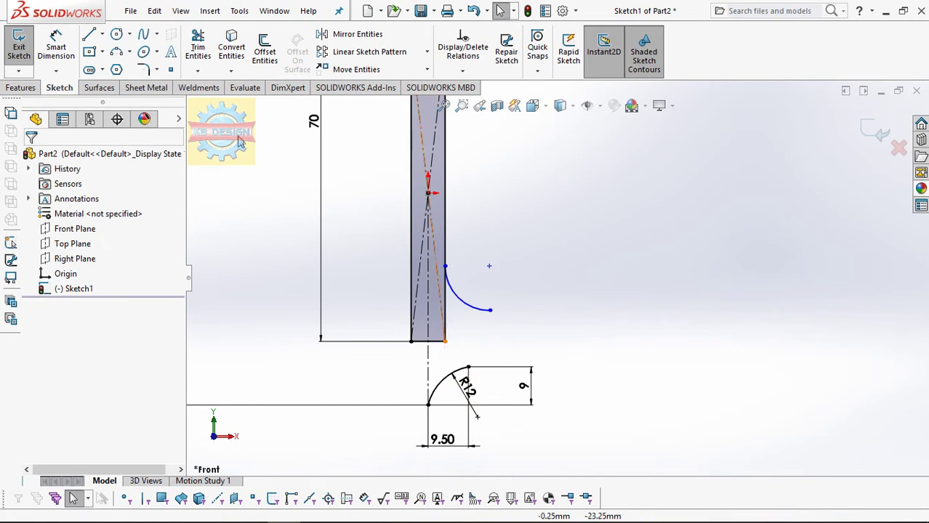
Set the shank-side arc to R7.50, placed 32.50 below the shank's centre point.
click(56, 48)
click(476, 305)
click(478, 293)
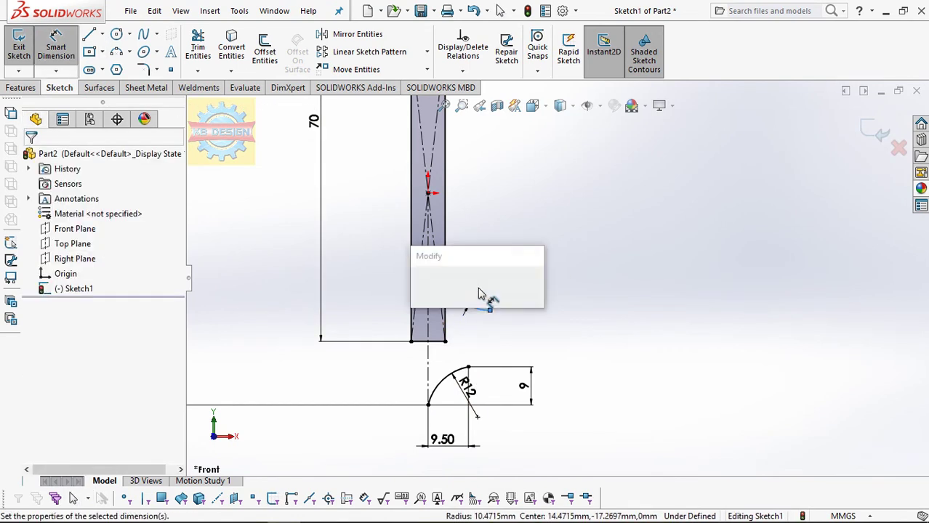
text(7.5)
key(Return)
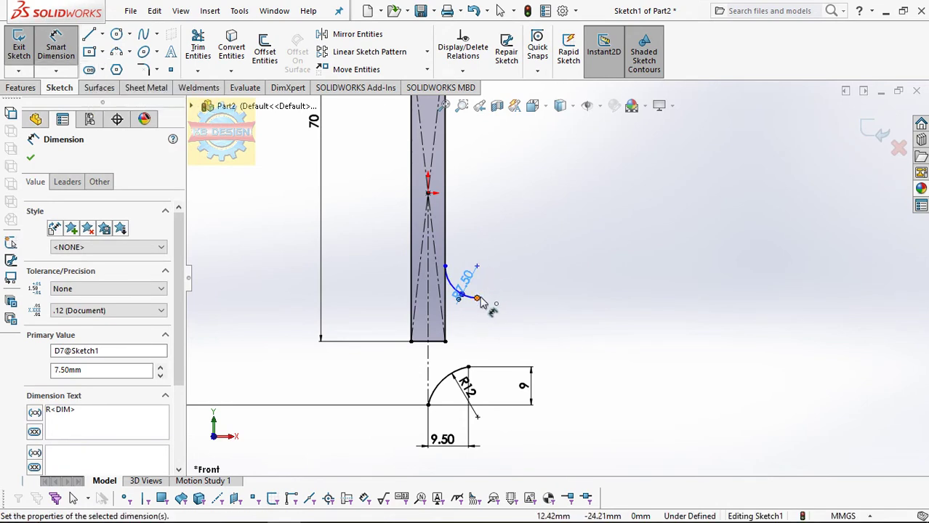
click(477, 298)
click(428, 192)
click(367, 247)
text(32)
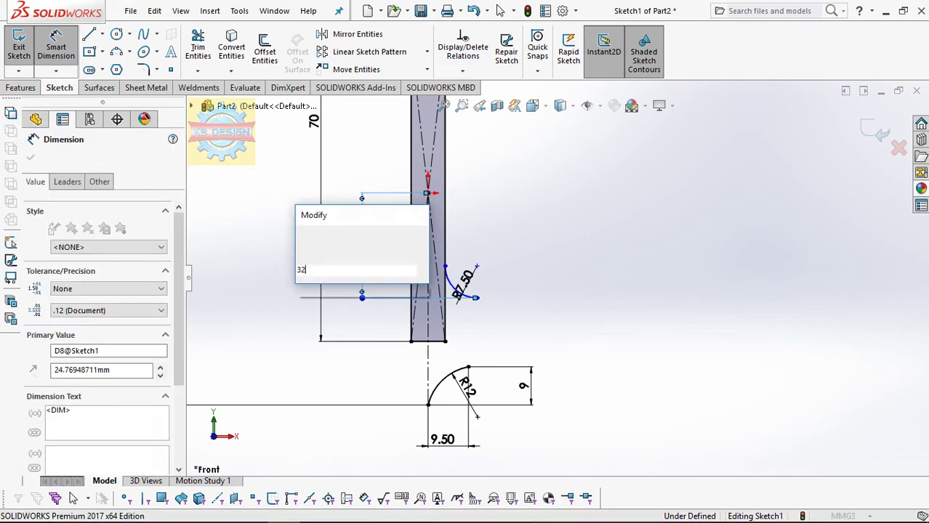
text(.5)
key(Return)
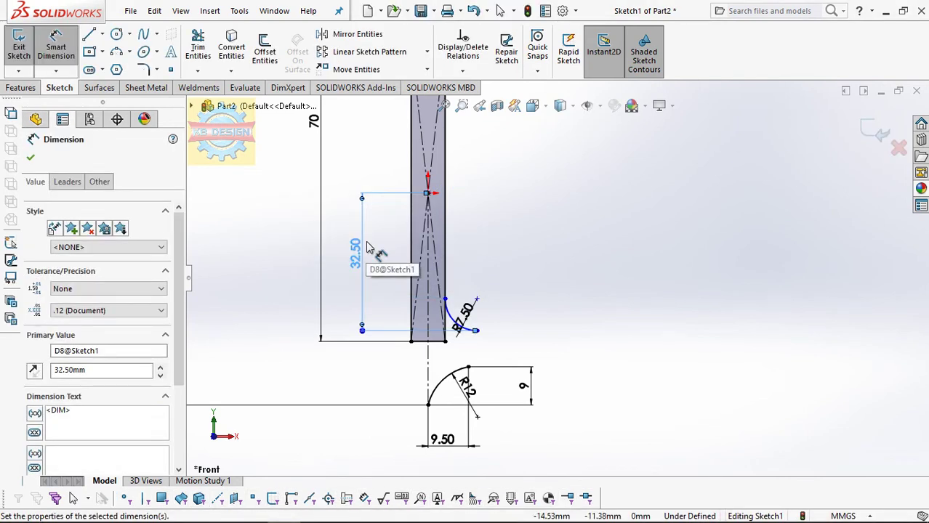
Dimension the arc's outer end 10 out from the shank's right edge.
click(477, 331)
click(467, 308)
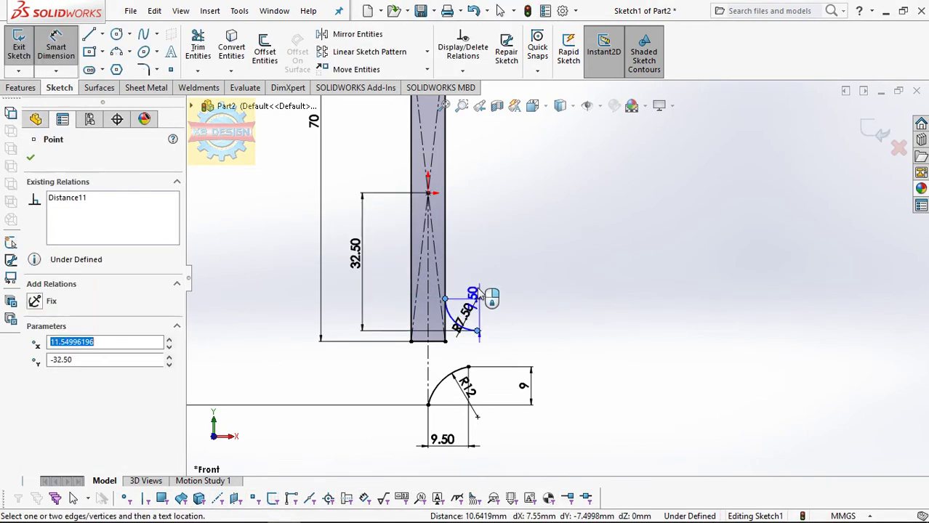
click(474, 276)
text(10)
key(Return)
key(Escape)
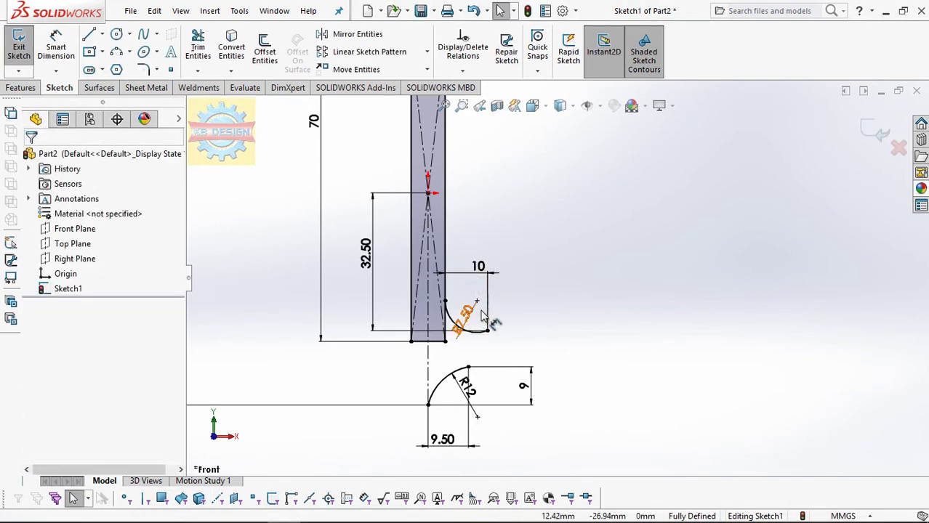
scroll(560, 351, down, 1)
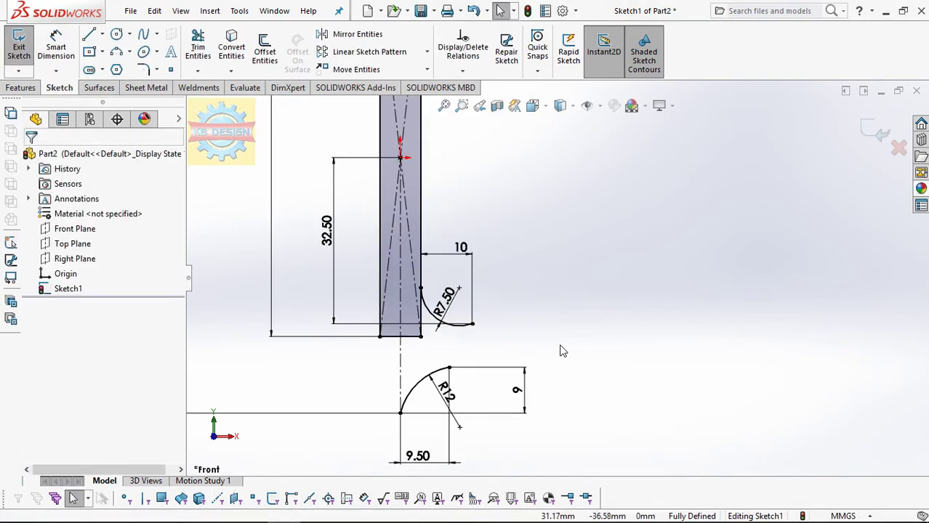
Draw a short horizontal line right of the shank, 30 above the lower arc's start.
click(89, 34)
click(541, 272)
click(573, 273)
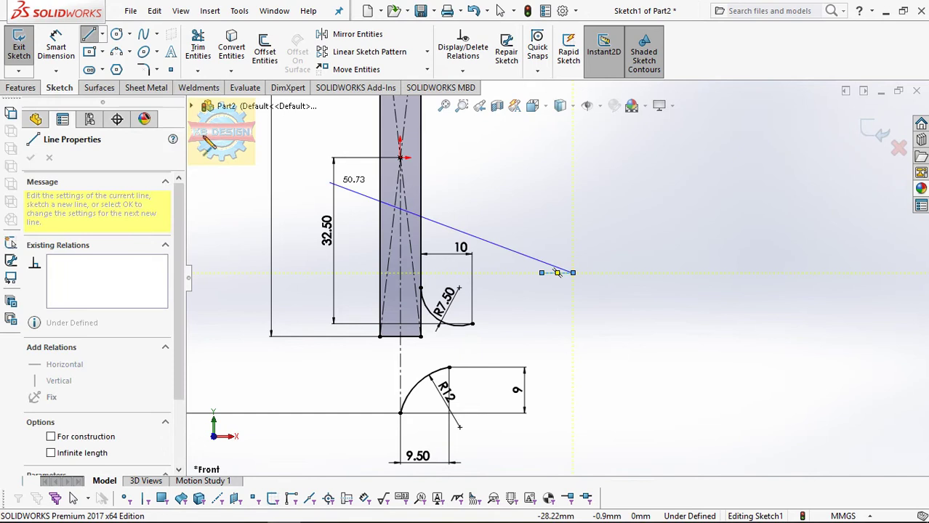
click(58, 43)
click(573, 273)
click(400, 412)
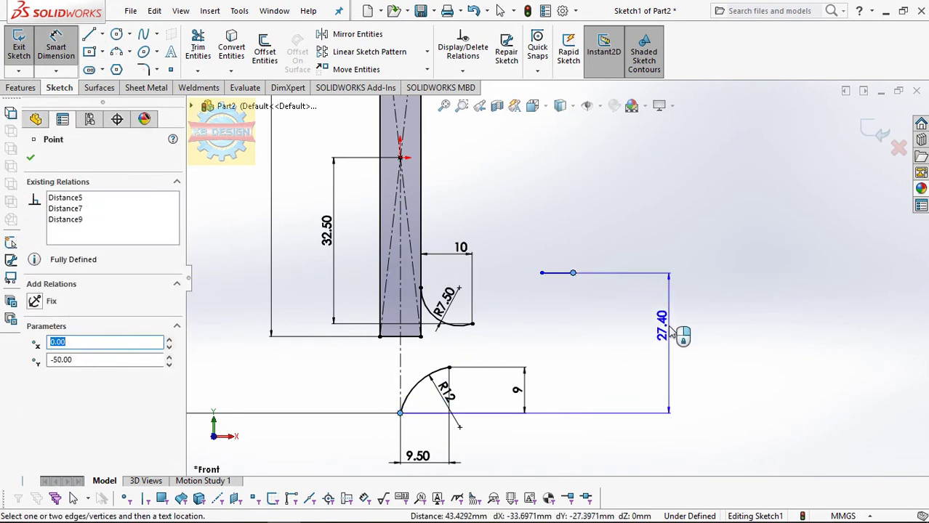
click(672, 329)
text(30)
key(Return)
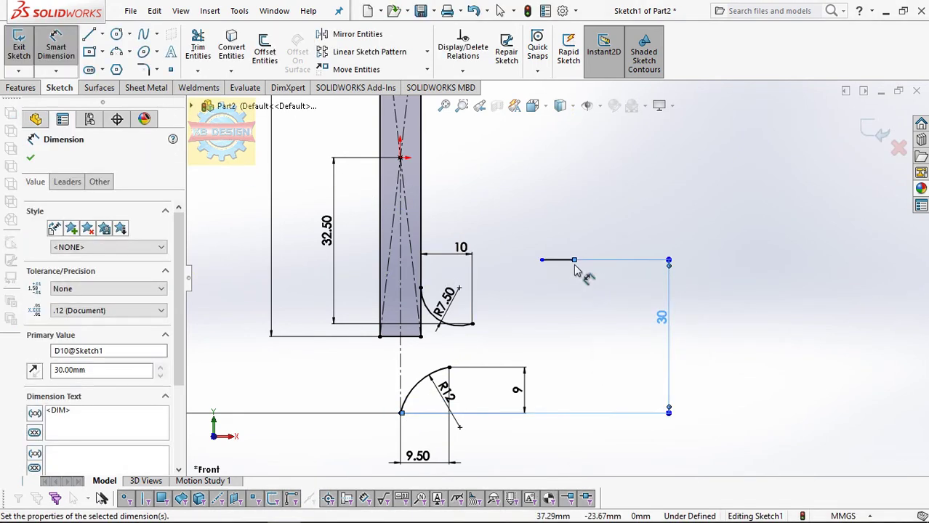
key(Escape)
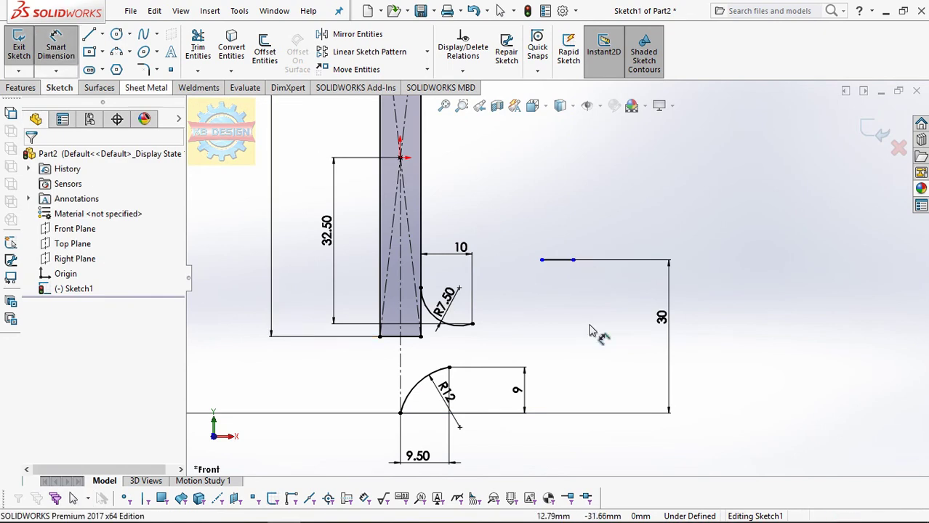
Dimension the short line 30 from the shank's centre and give it length 3.
click(573, 259)
click(400, 267)
click(513, 205)
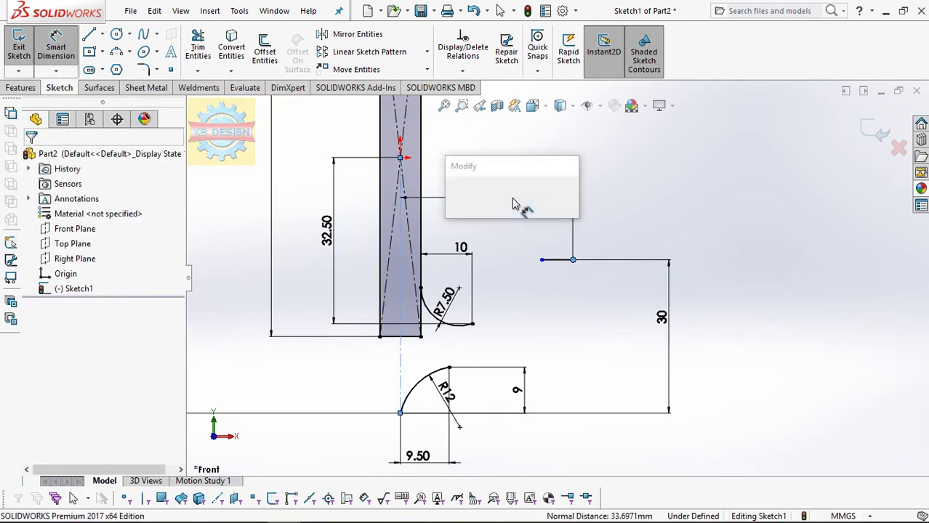
text(30)
key(Return)
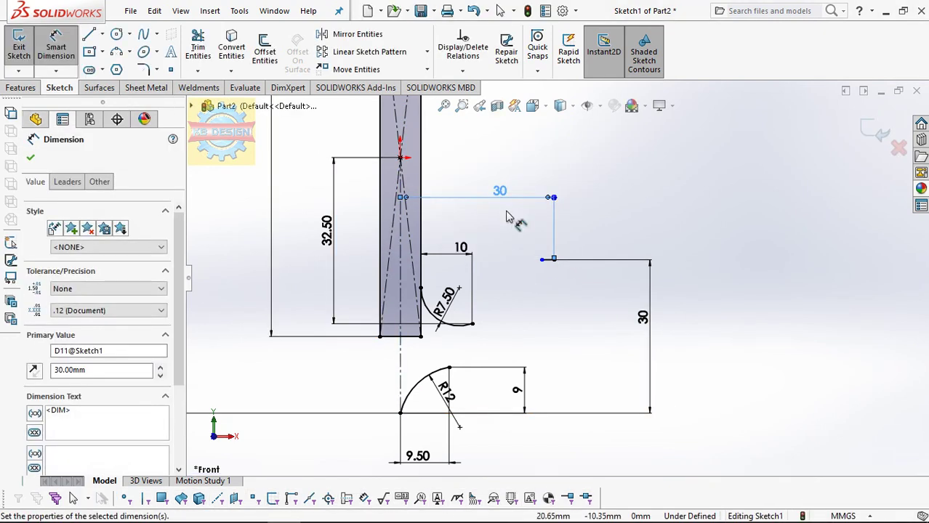
click(70, 56)
click(553, 259)
click(542, 260)
click(588, 247)
text(3)
key(Return)
key(Escape)
scroll(566, 341, down, 2)
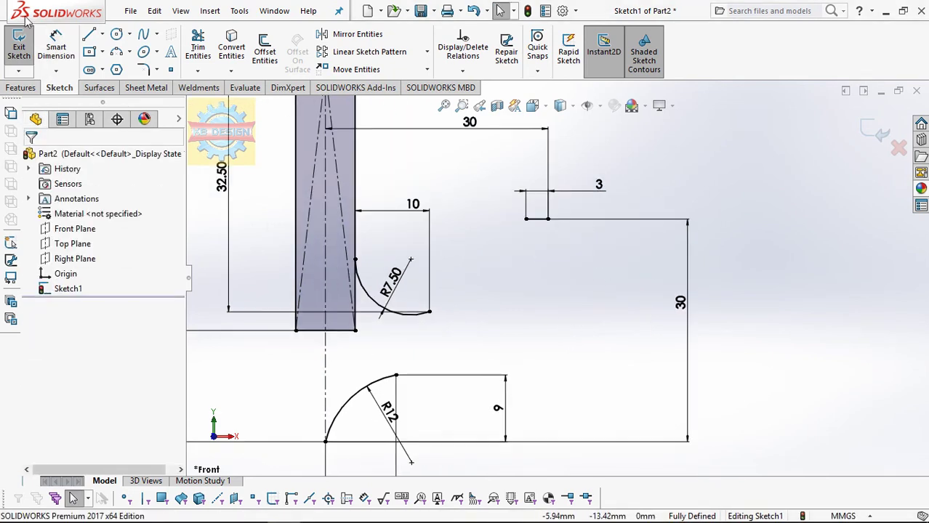
Draw two splines from the R7.50 and R12 arc ends to the tip line's corners.
click(145, 36)
click(430, 311)
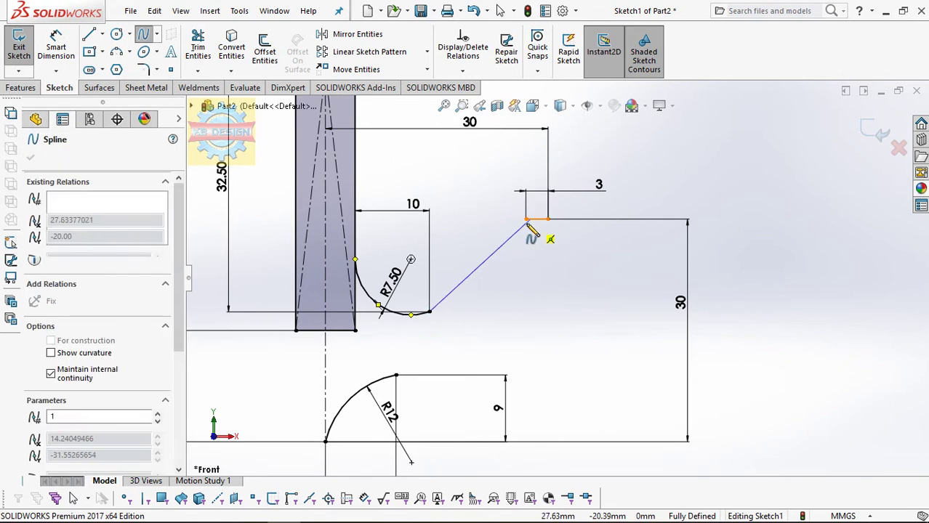
double_click(525, 219)
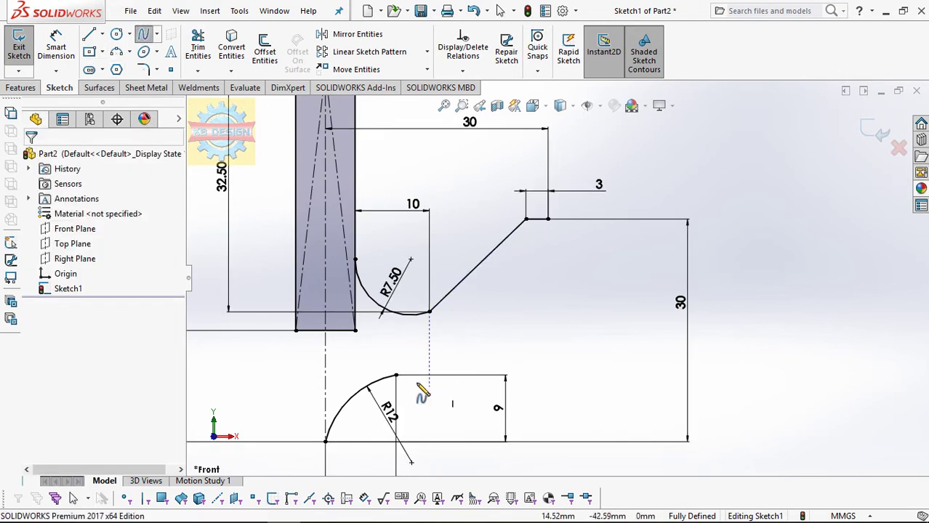
click(395, 376)
double_click(547, 219)
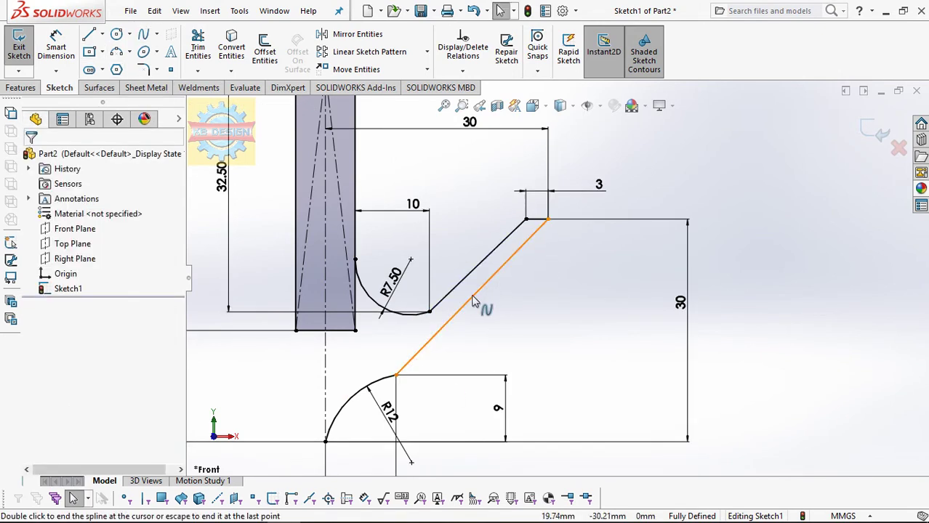
Bend the lower spline and make it tangent to the R12 arc.
click(465, 317)
drag(465, 317, 500, 353)
click(462, 71)
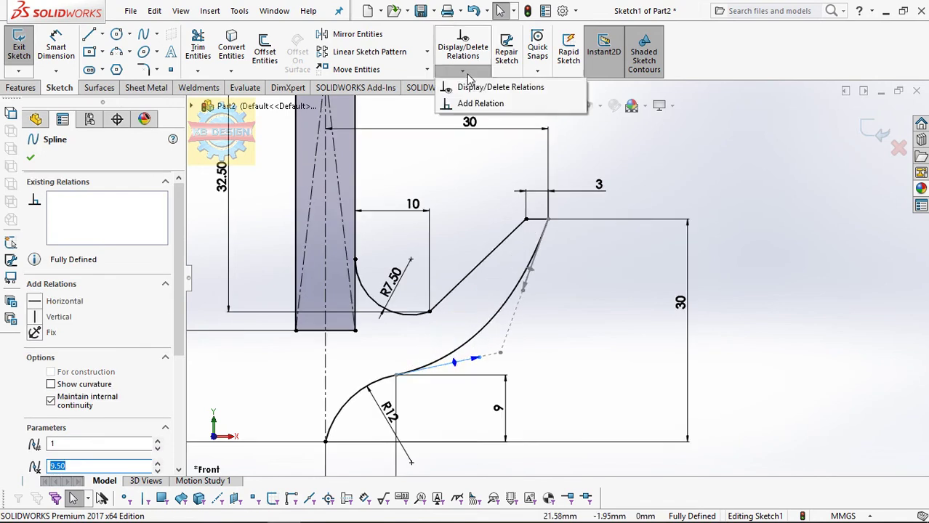
click(481, 102)
click(386, 382)
click(34, 378)
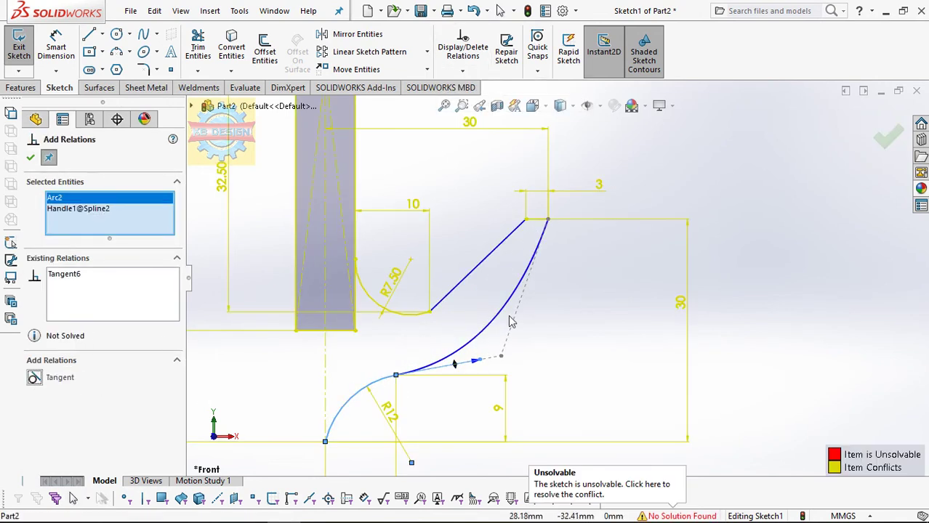
key(Escape)
click(516, 293)
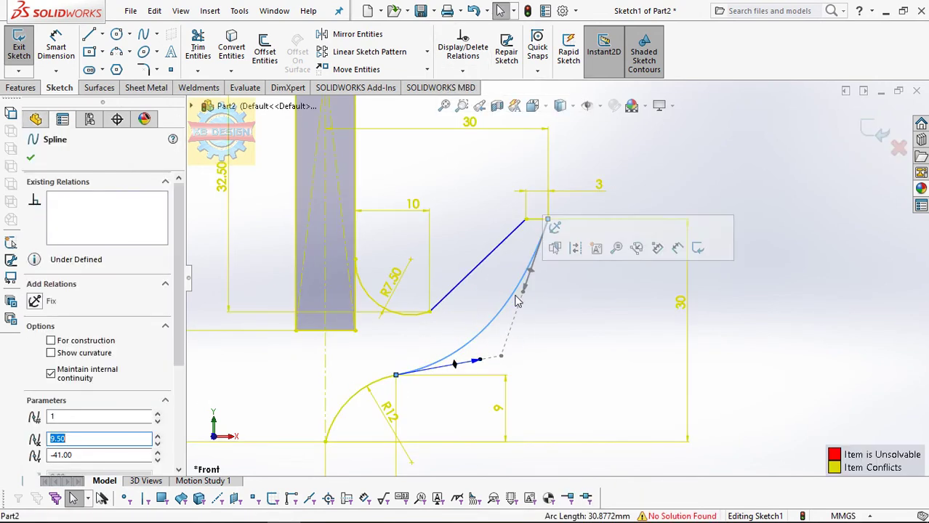
drag(522, 296, 532, 302)
click(477, 357)
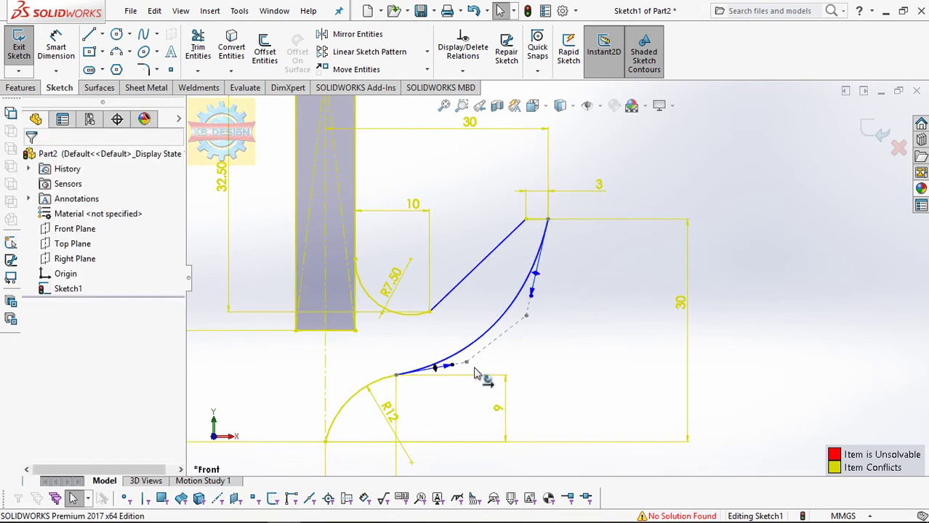
click(473, 374)
click(495, 352)
scroll(480, 305, up, 1)
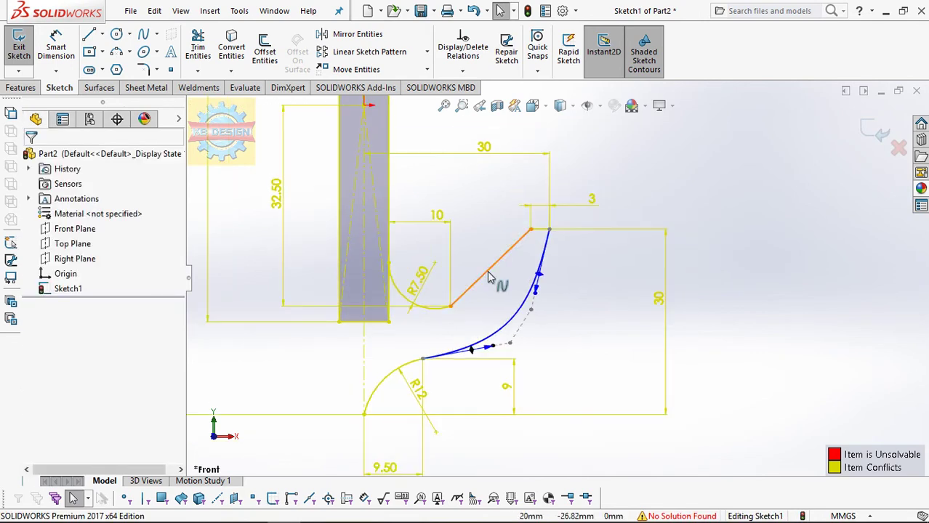
Curve the upper spline and make it tangent to the R7.50 arc.
click(489, 277)
drag(489, 277, 497, 287)
click(463, 70)
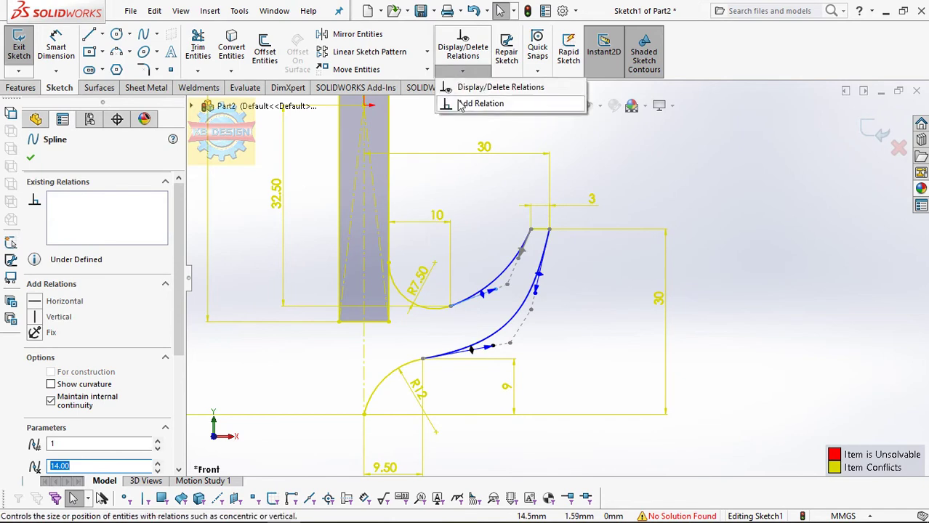
click(479, 103)
key(Escape)
click(446, 314)
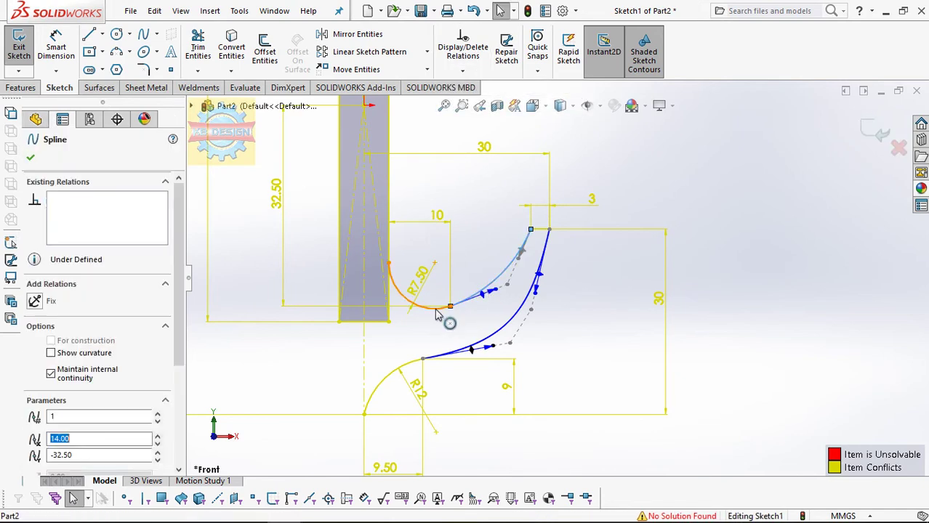
click(433, 308)
click(462, 71)
click(481, 102)
click(465, 301)
click(45, 383)
key(Escape)
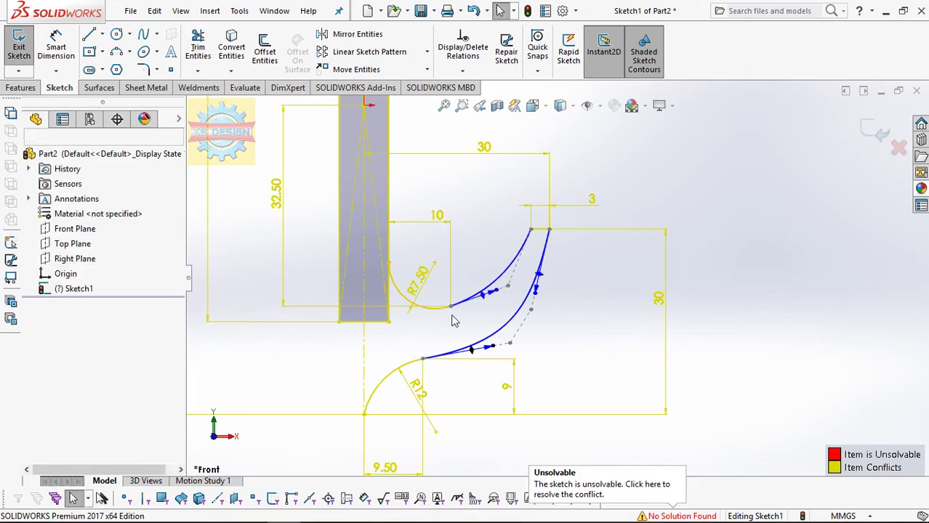
scroll(552, 263, up, 3)
scroll(509, 306, down, 2)
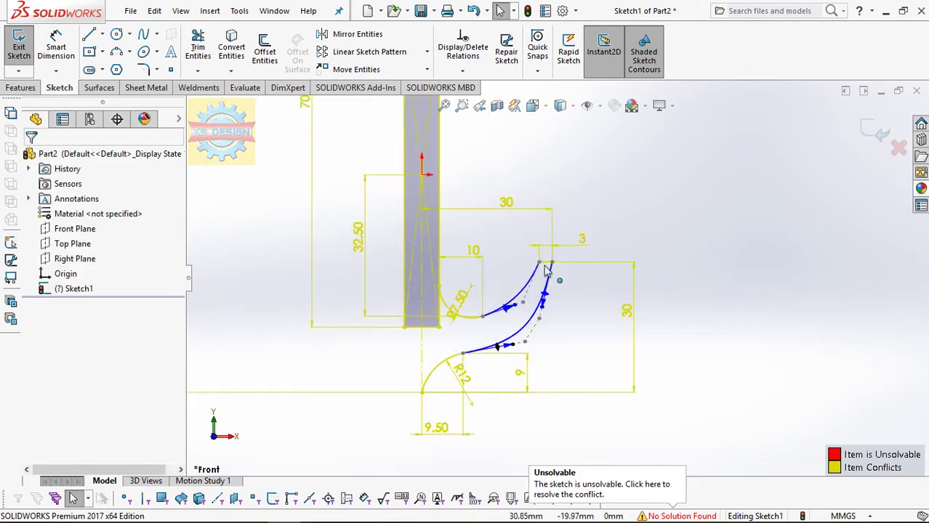
click(357, 34)
Mirror both arcs, both splines and the tip line about the centreline, then trim the shank's bottom edge.
click(469, 327)
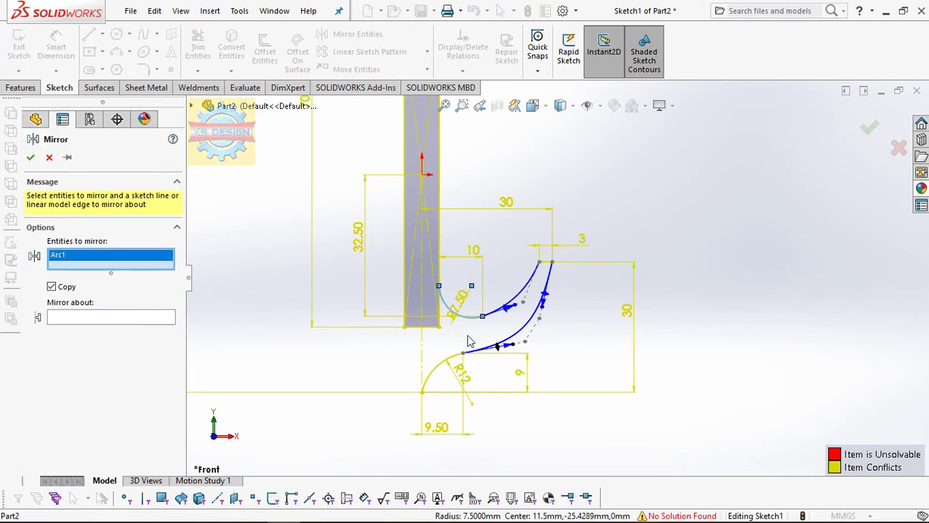
click(522, 299)
click(551, 262)
click(539, 311)
click(436, 370)
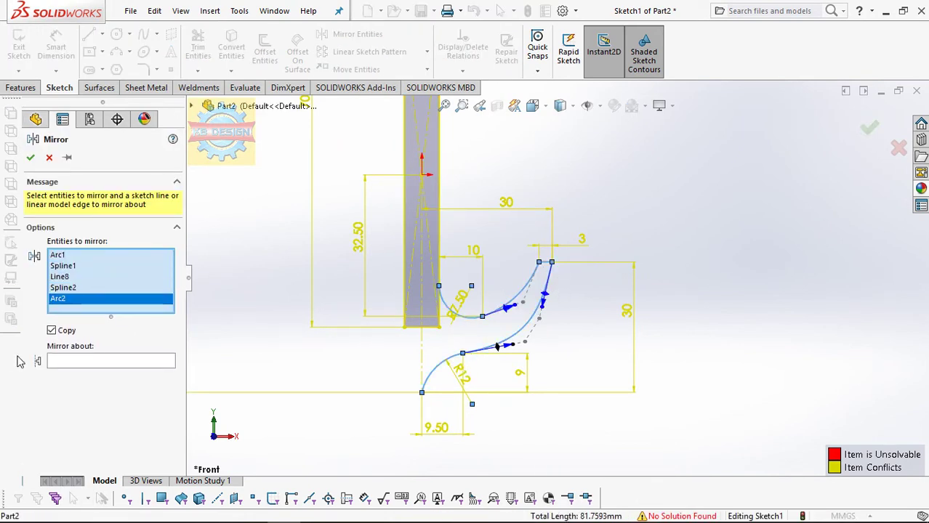
click(423, 347)
click(29, 157)
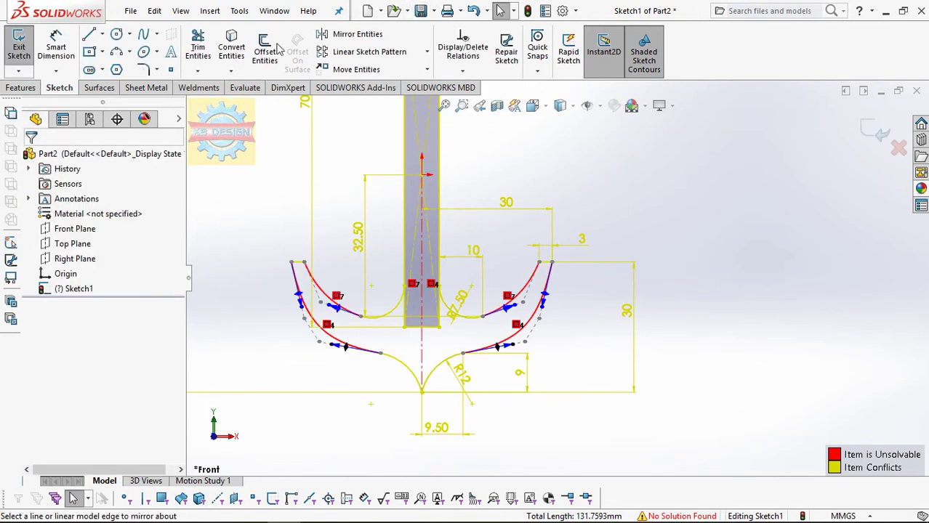
click(198, 47)
drag(407, 324, 428, 337)
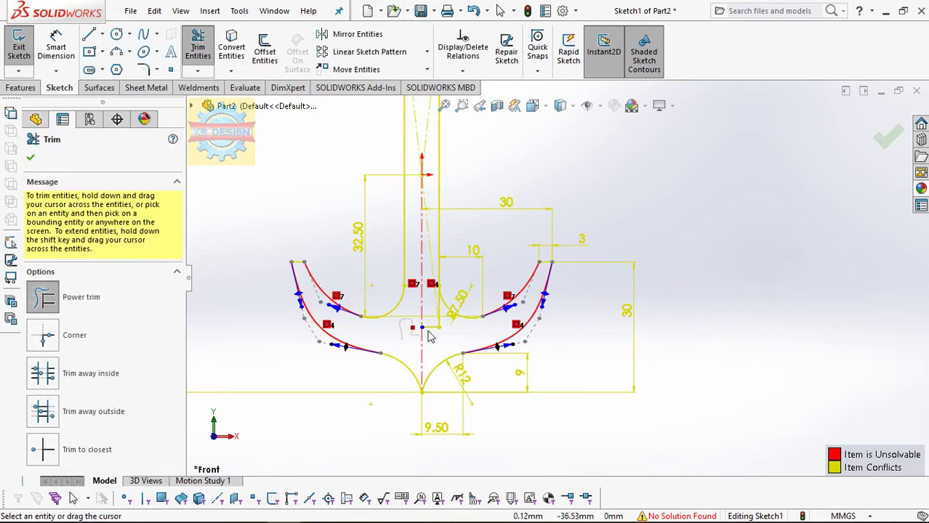
Extrude the anchor profile 5.00 mm Mid Plane into Boss-Extrude1, then start a chamfer.
key(z)
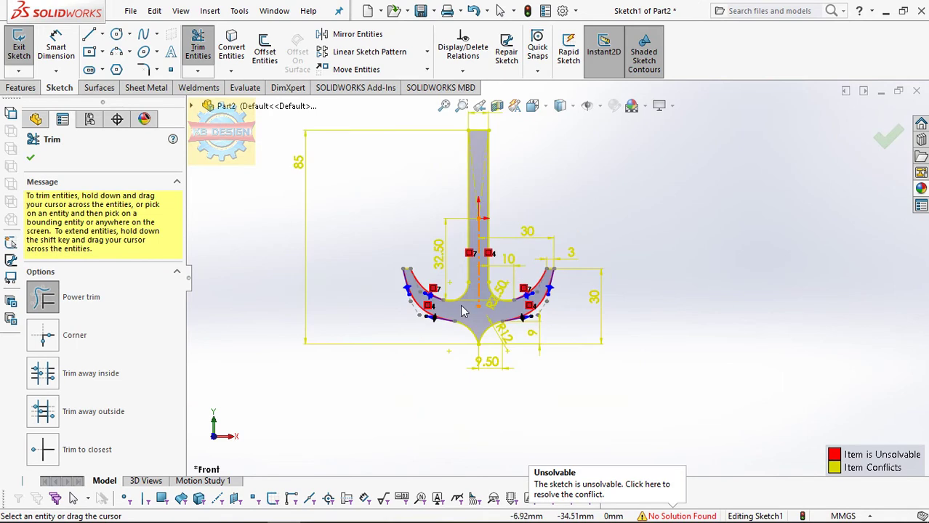
click(21, 87)
click(24, 50)
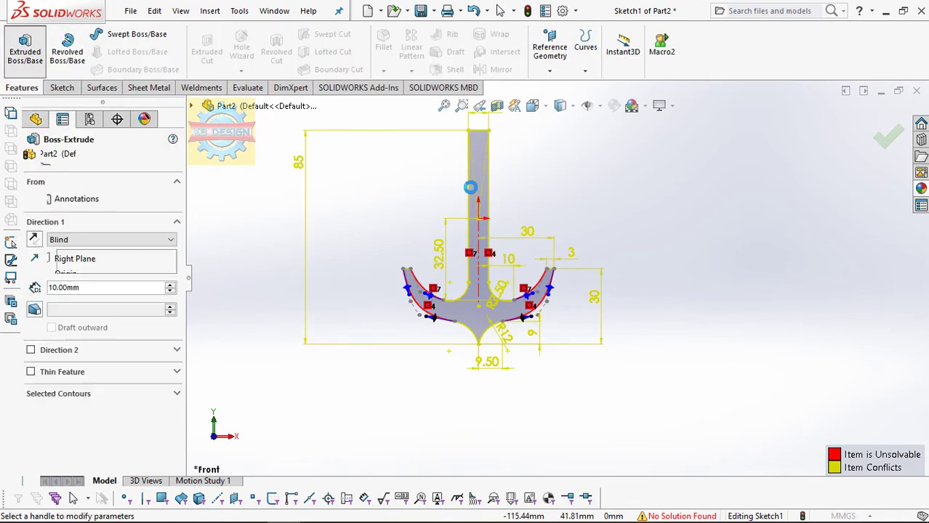
click(93, 241)
click(80, 254)
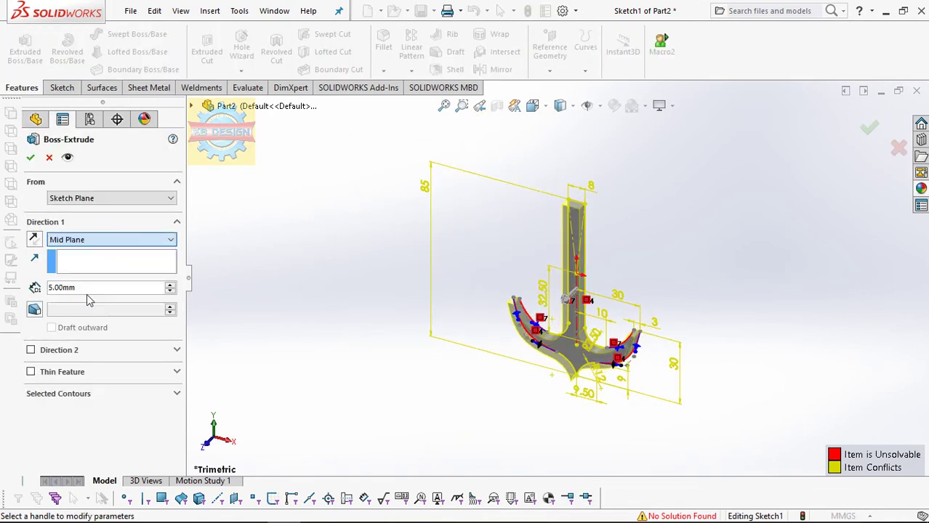
click(30, 159)
middle_drag(534, 245, 571, 181)
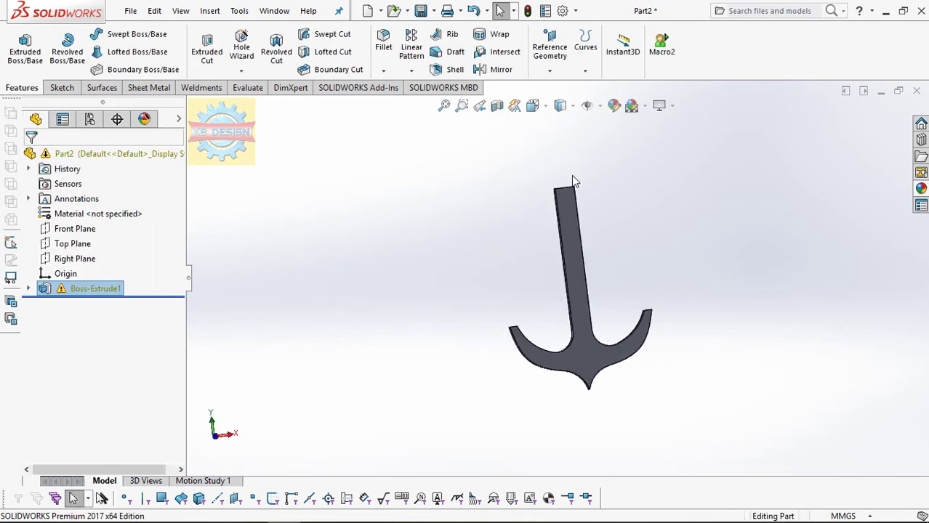
click(383, 71)
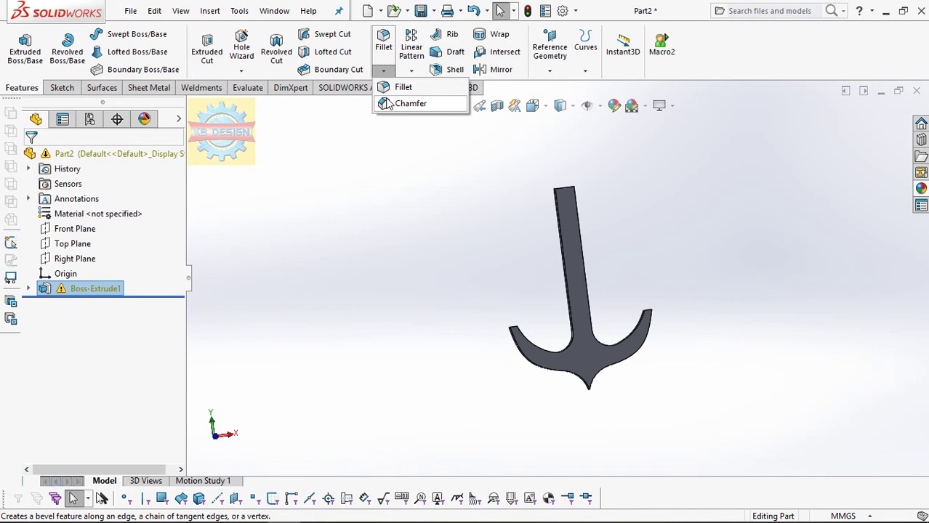
click(388, 104)
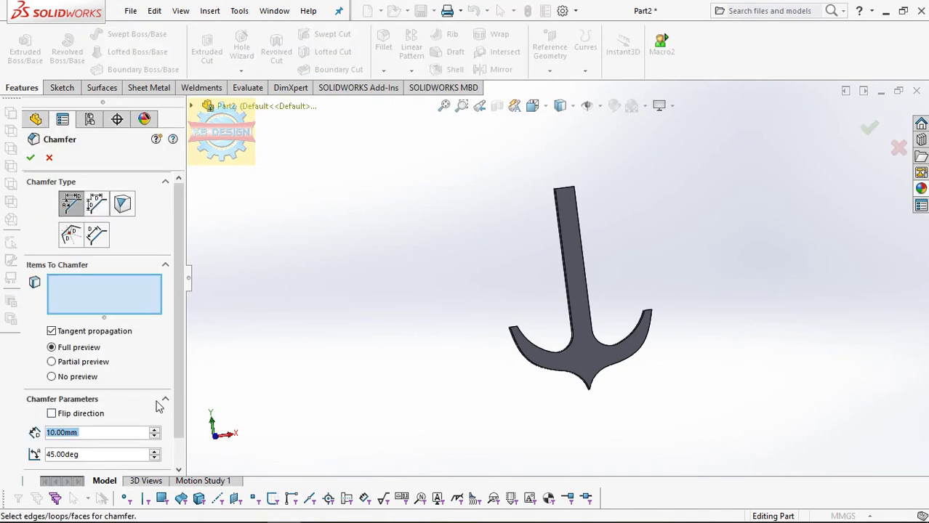
Preview an Angle-Distance chamfer on the anchor's front face at 2 mm and 50°.
click(581, 325)
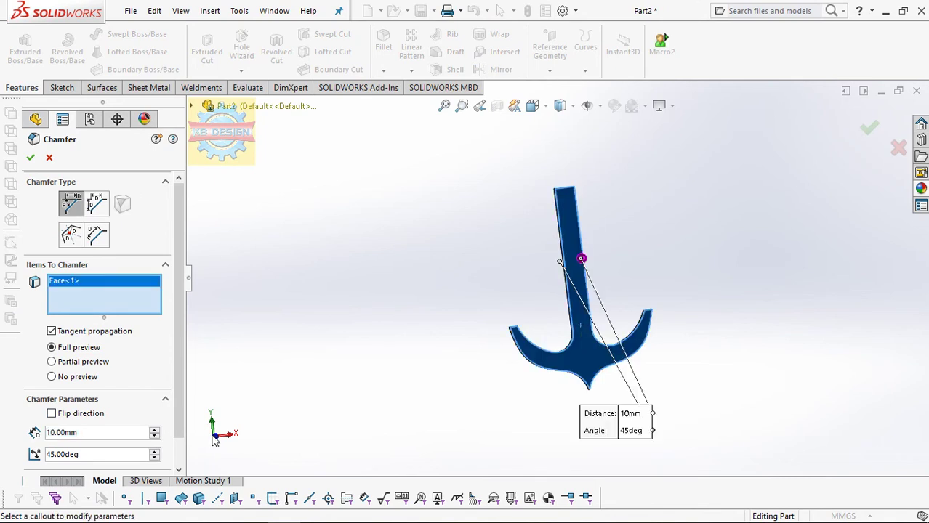
text(2)
key(Return)
middle_drag(366, 354, 341, 229)
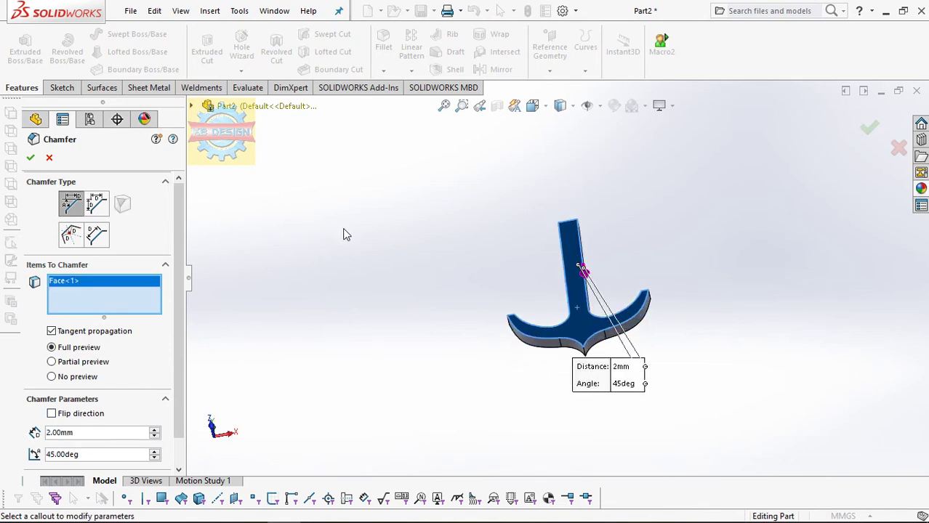
drag(180, 292, 180, 348)
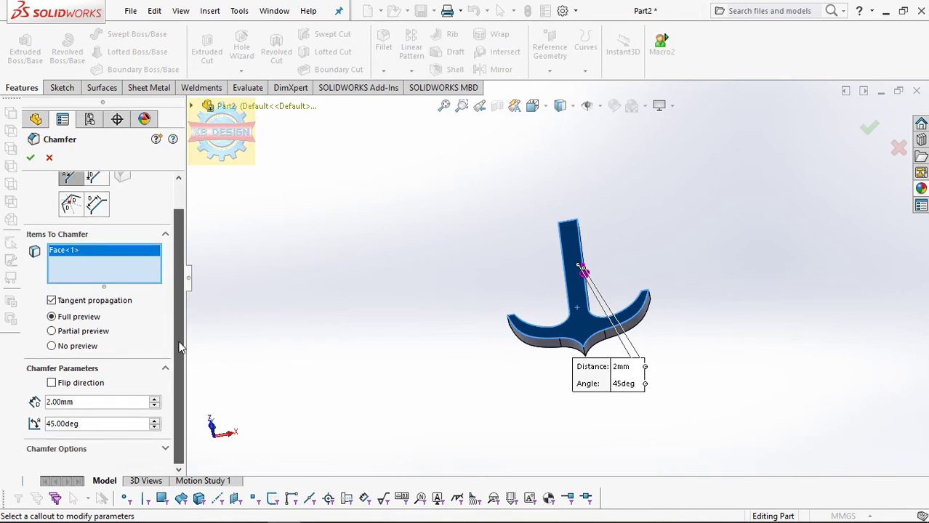
click(93, 180)
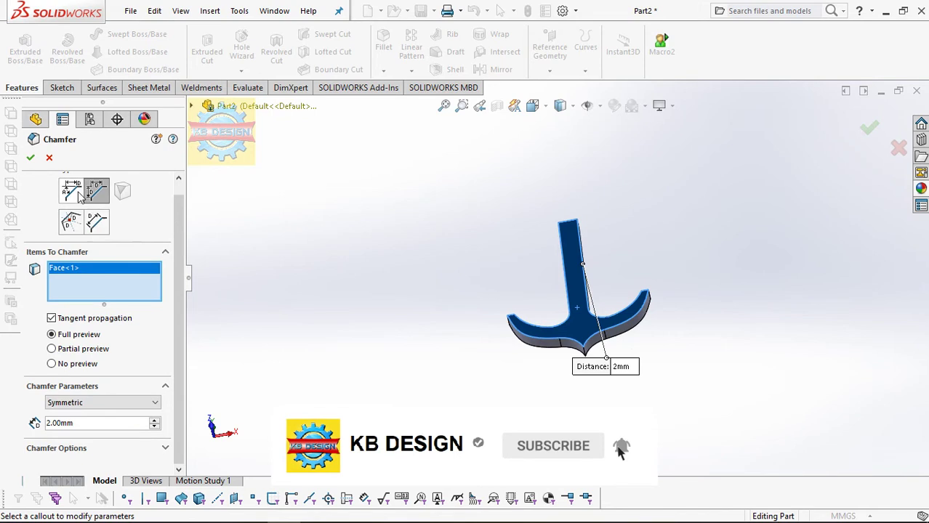
click(73, 192)
text(50)
key(Return)
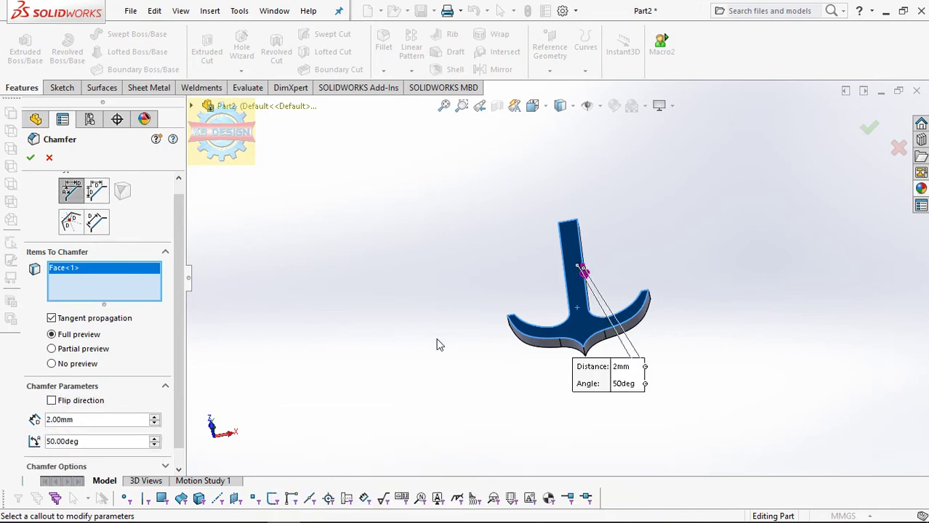
Replace the front-face selection with the shank's side edge and the curved arm edges.
right_click(144, 274)
click(191, 279)
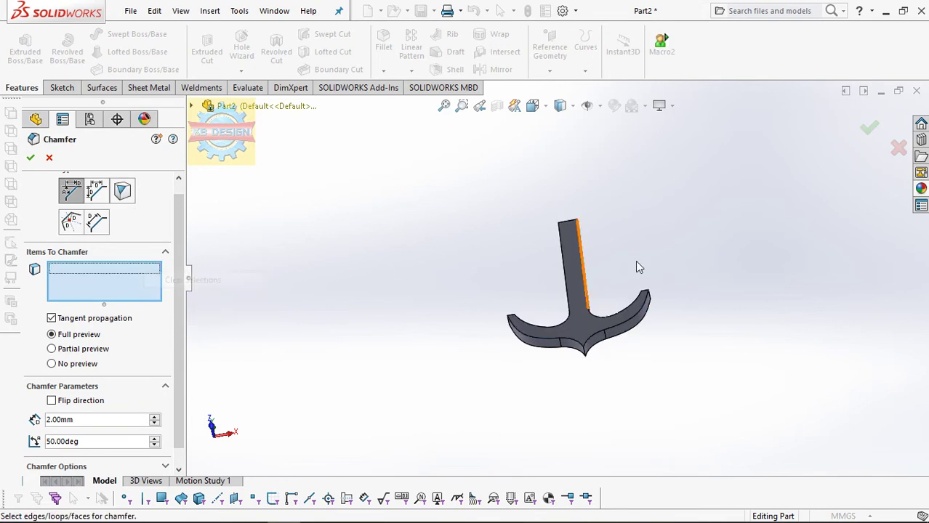
click(583, 278)
middle_drag(583, 280, 610, 304)
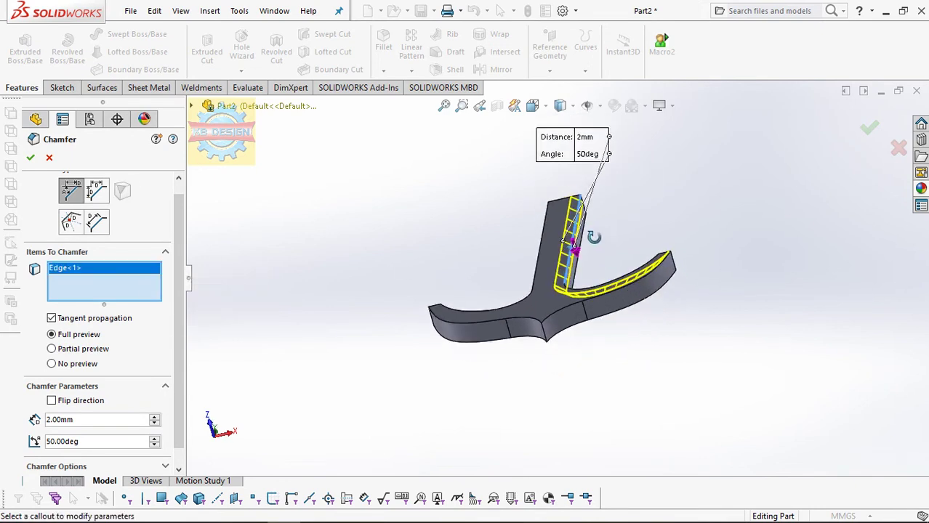
click(609, 303)
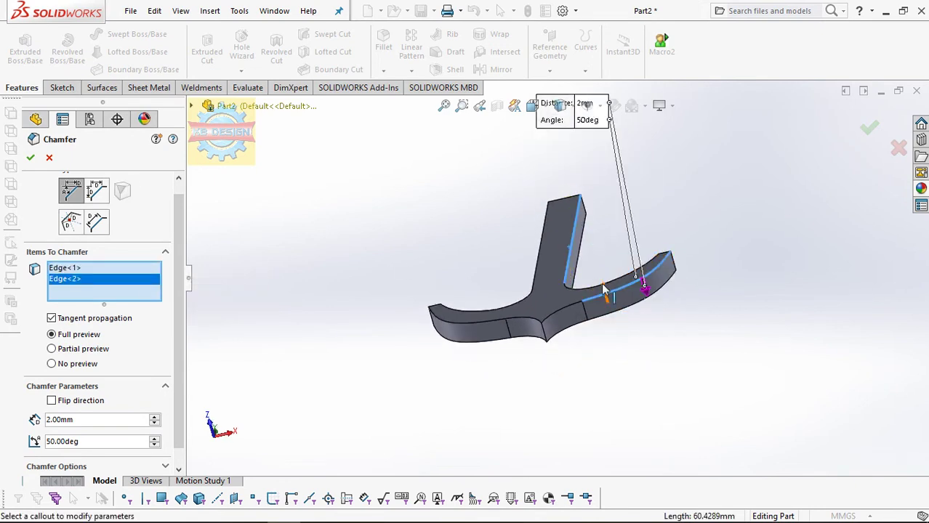
click(605, 290)
click(620, 282)
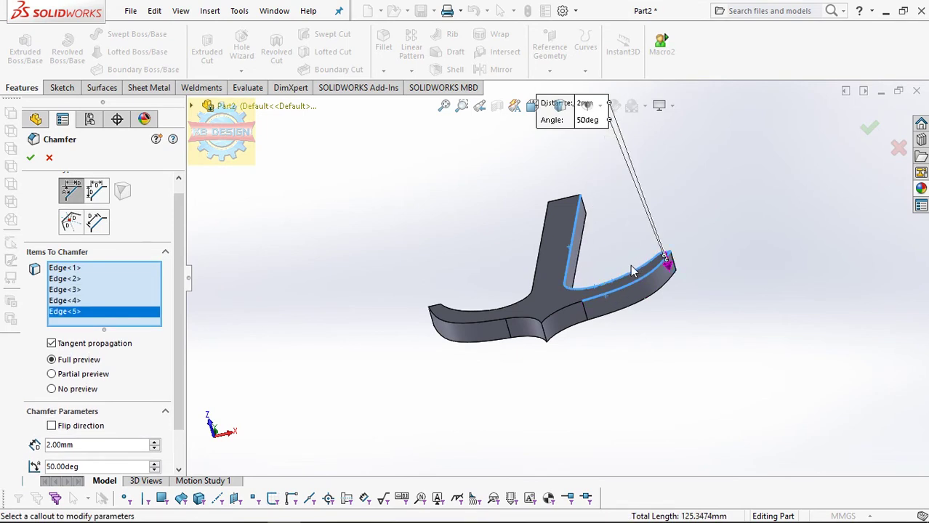
scroll(632, 272, down, 2)
Clear the chamfer's edge and face selections and reverse its direction.
right_click(113, 287)
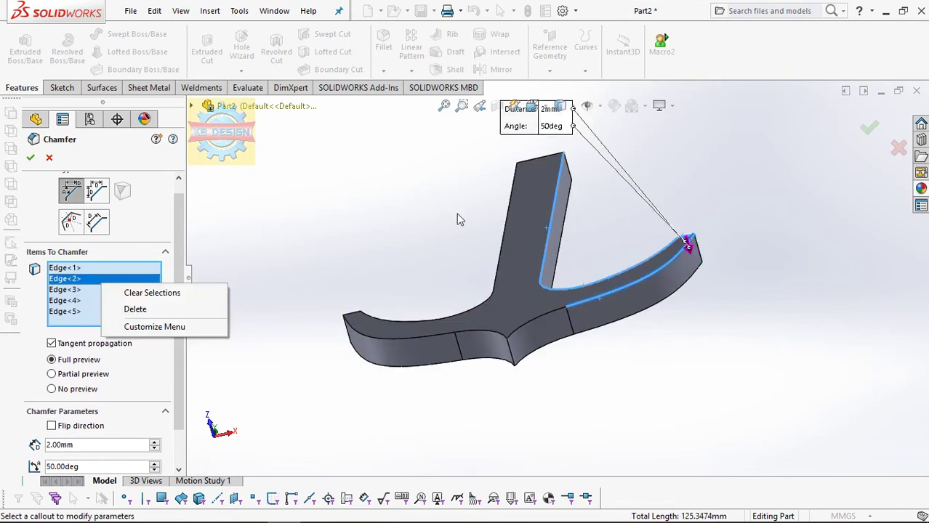
click(139, 292)
click(76, 401)
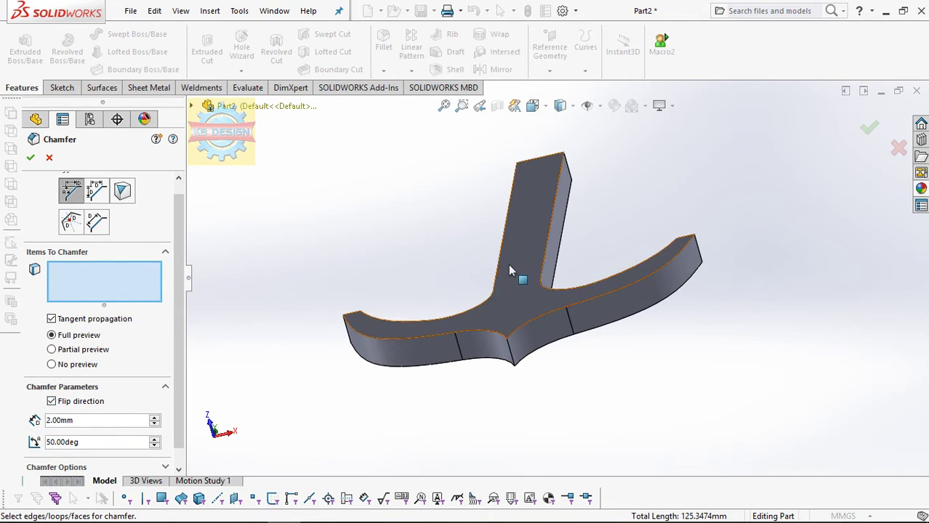
click(510, 270)
right_click(91, 275)
click(96, 284)
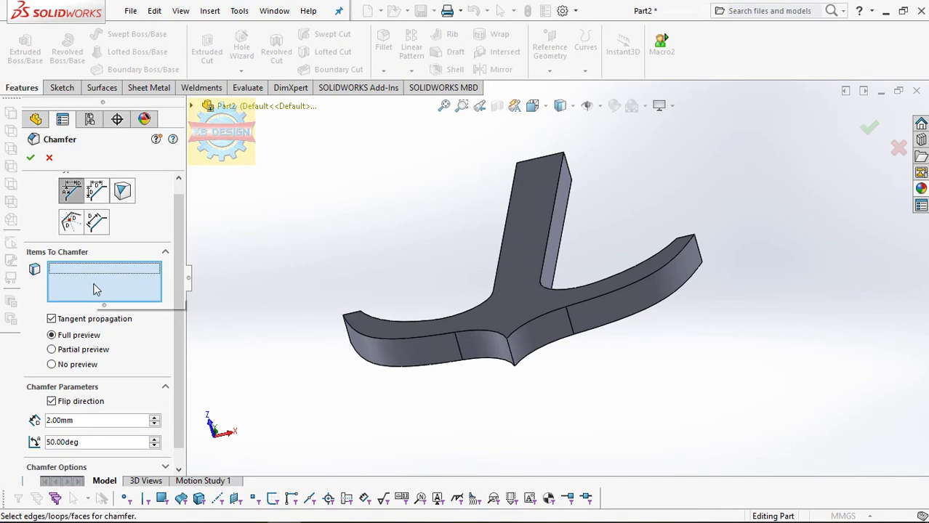
Apply the 2 mm, 50° chamfer to both flat faces and view the anchor from the front.
click(568, 251)
mouse_move(568, 250)
middle_down()
mouse_move(508, 260)
mouse_move(518, 210)
mouse_move(523, 351)
mouse_move(525, 316)
middle_up()
click(506, 258)
key(Return)
key(space)
click(527, 282)
scroll(592, 199, up, 2)
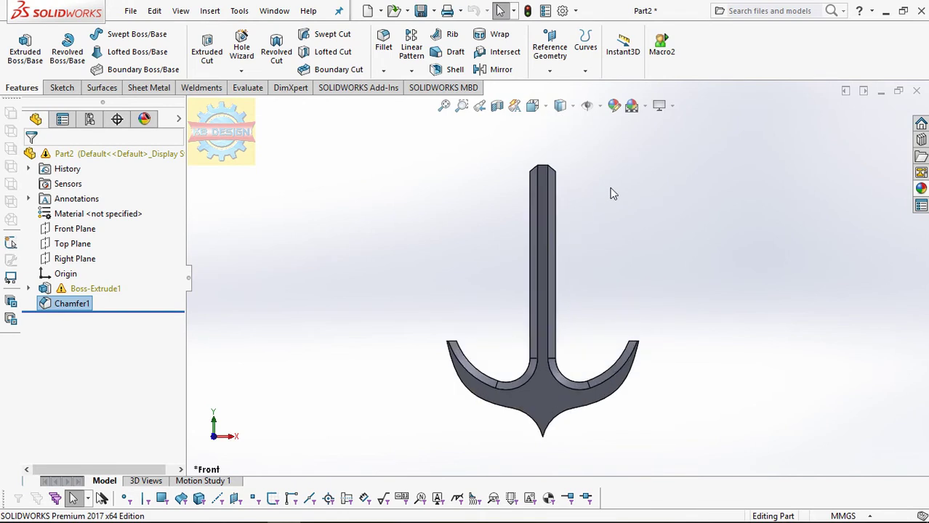
Abandon the empty Front Plane sketch and re-confirm Chamfer1's settings unchanged.
click(75, 228)
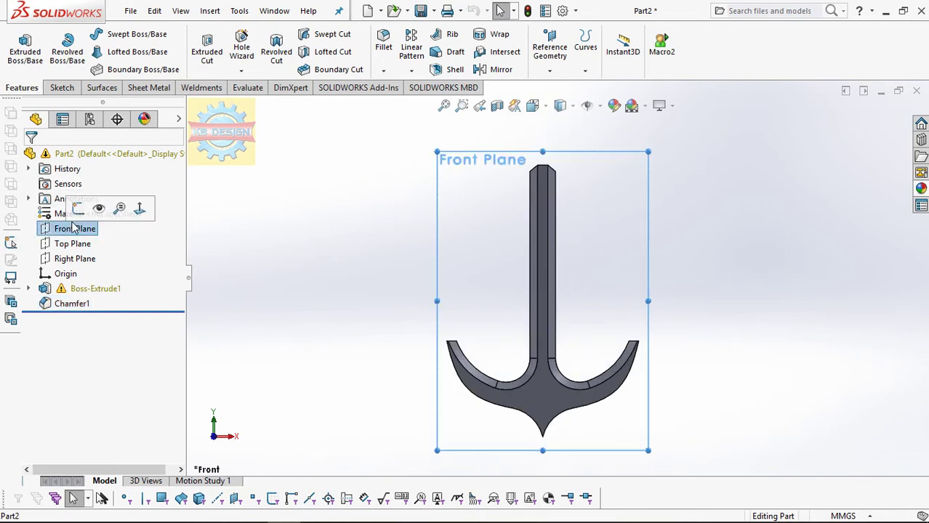
click(76, 205)
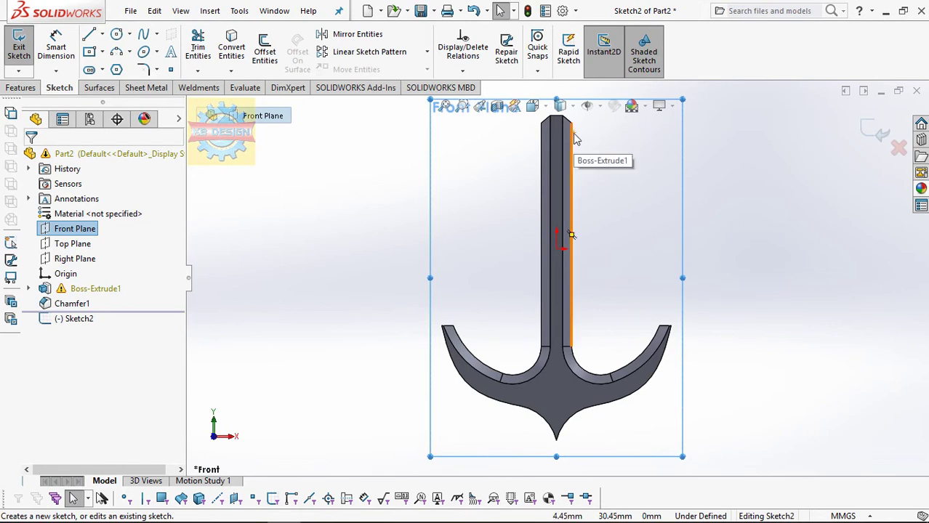
click(19, 47)
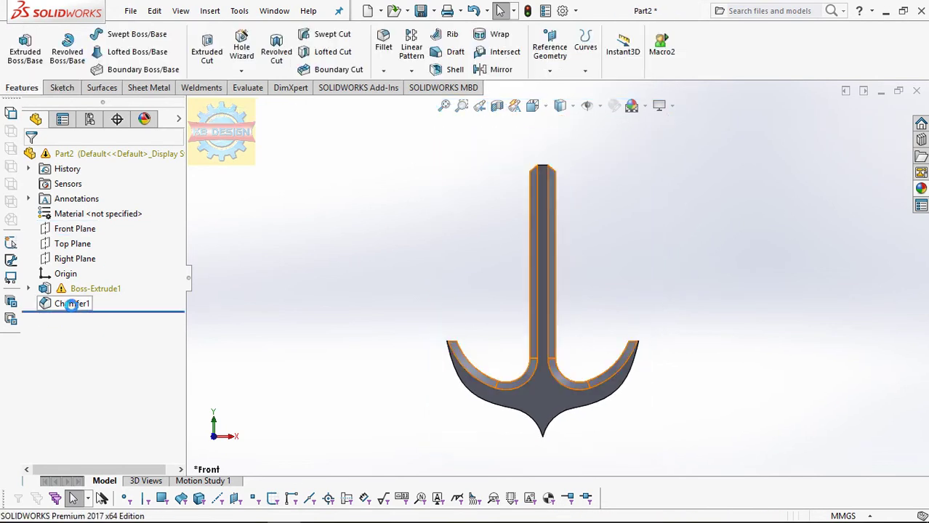
click(71, 303)
click(102, 268)
middle_drag(508, 180, 536, 204)
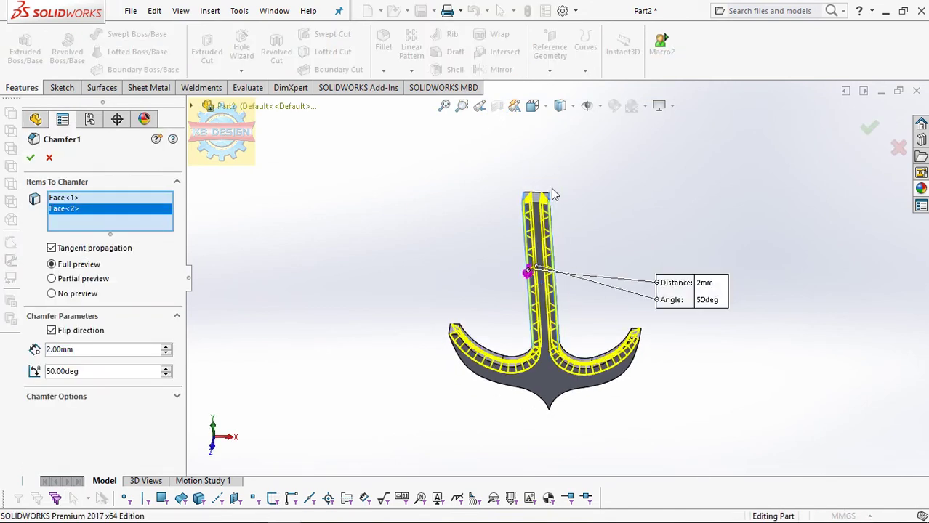
click(30, 159)
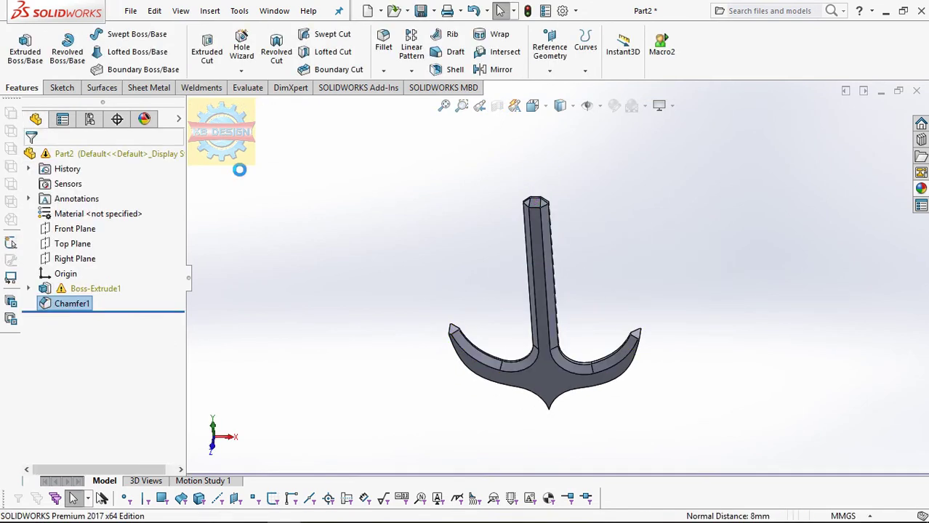
Switch to Front view and select the Front Plane.
key(space)
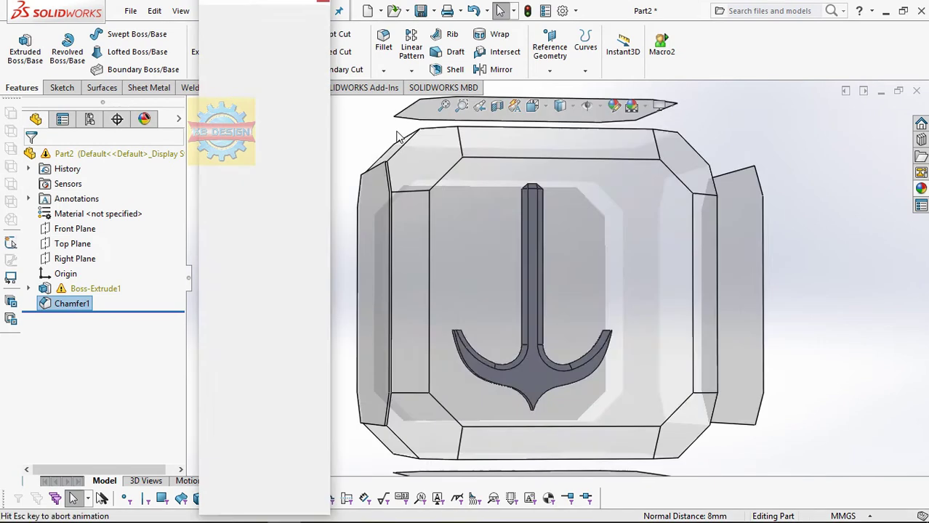
click(566, 214)
click(75, 228)
On the Front Plane, draw a center rectangle on the shank with a construction midline.
click(83, 213)
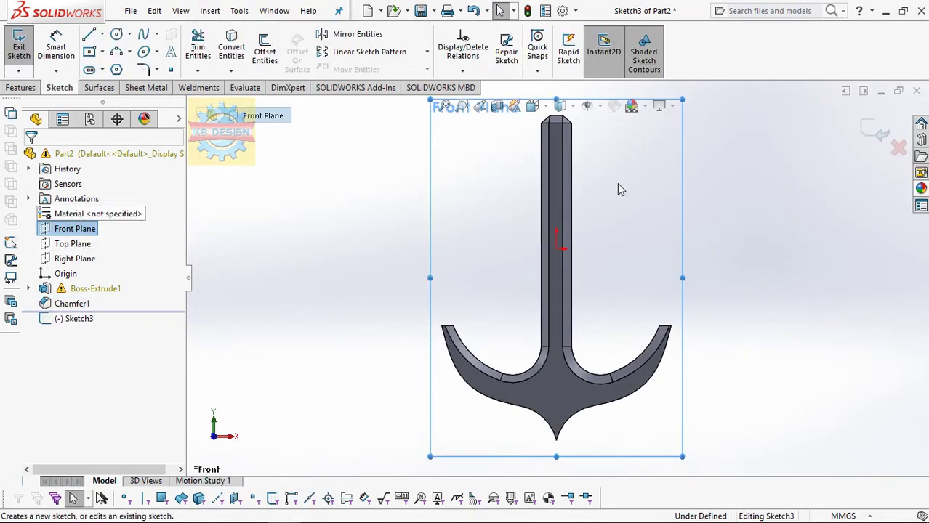
click(88, 53)
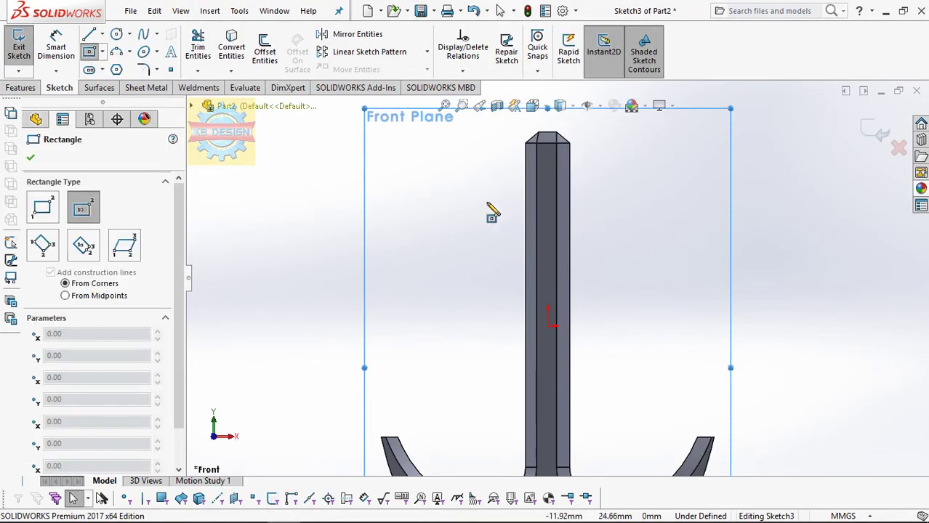
click(547, 194)
click(616, 211)
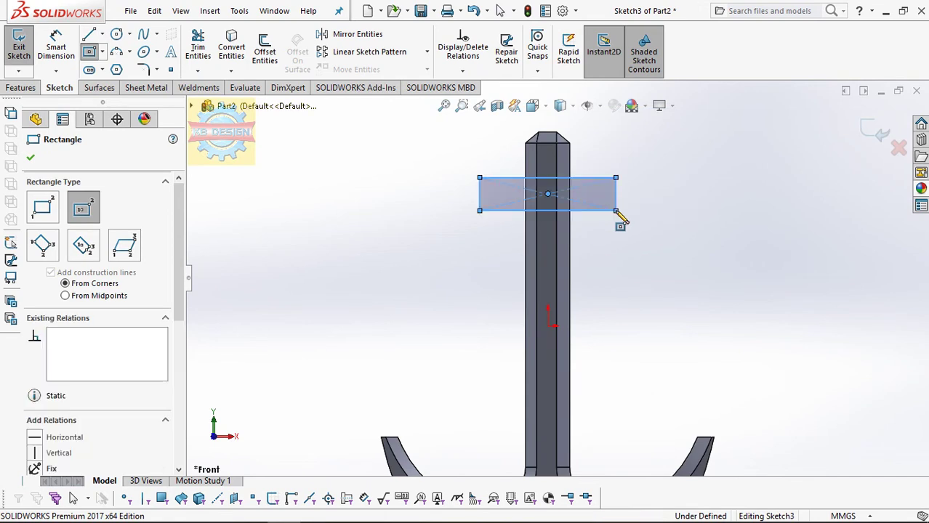
click(88, 34)
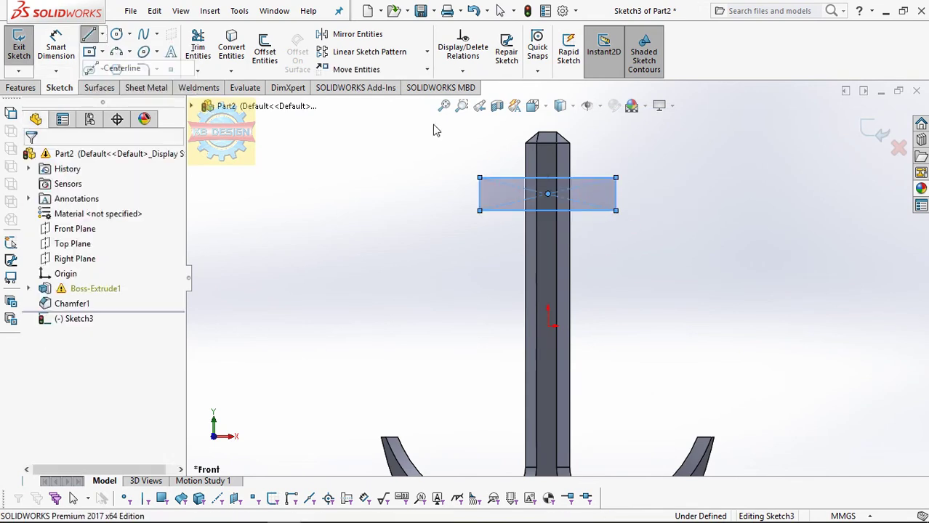
click(548, 211)
click(481, 195)
key(Escape)
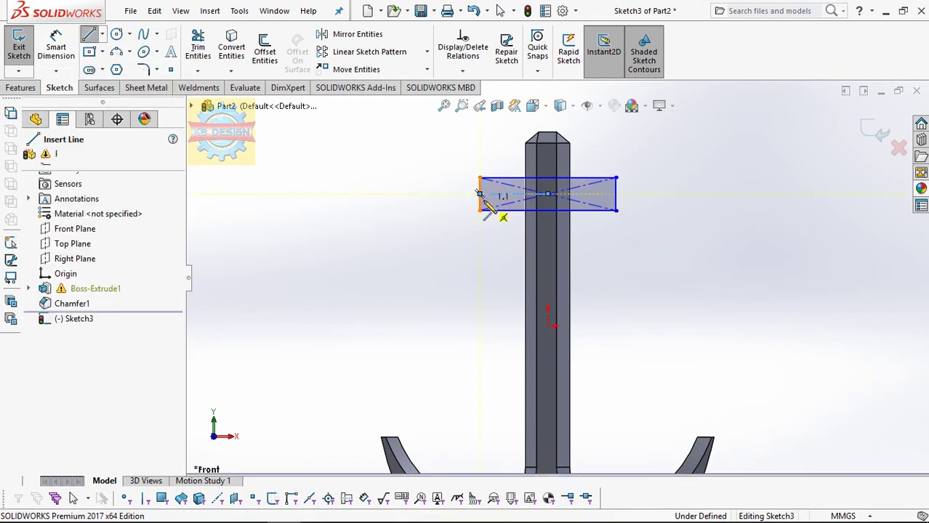
Dimension the rectangle's width as 45 mm.
click(56, 48)
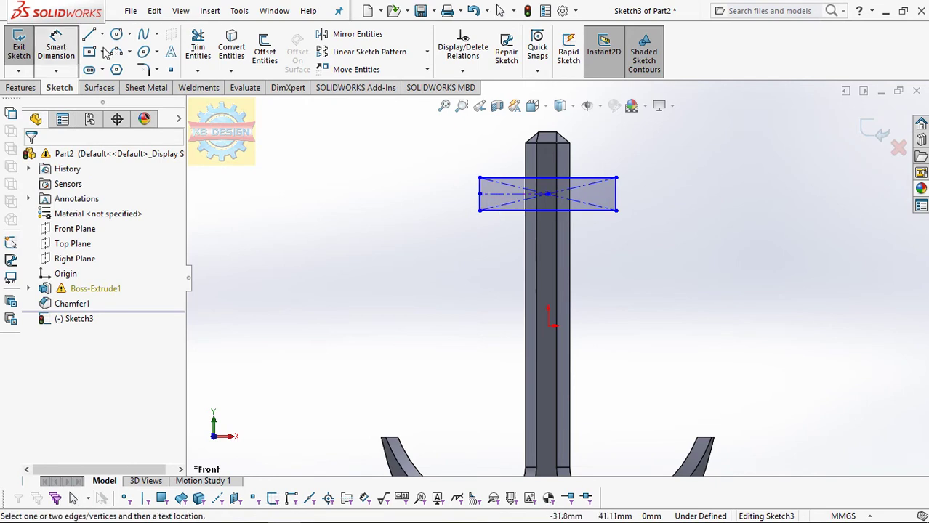
click(480, 205)
click(615, 212)
click(604, 270)
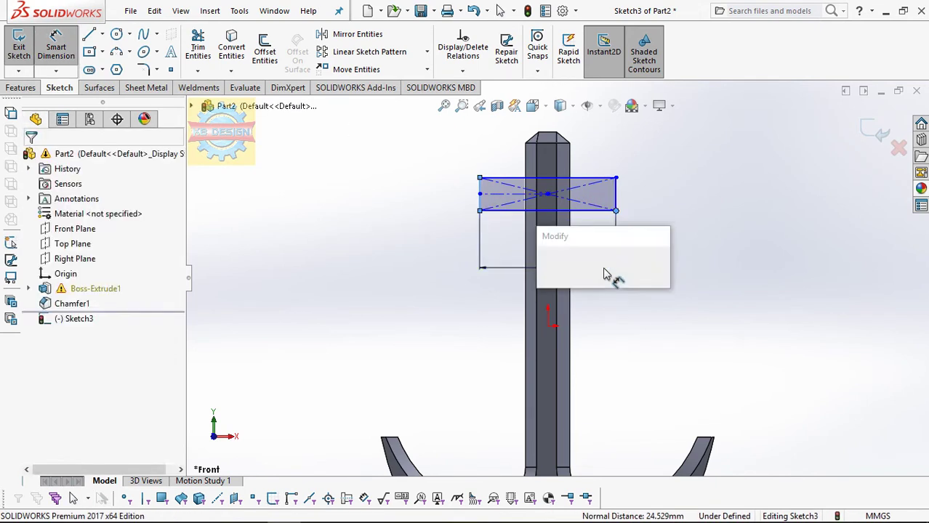
text(45)
key(Return)
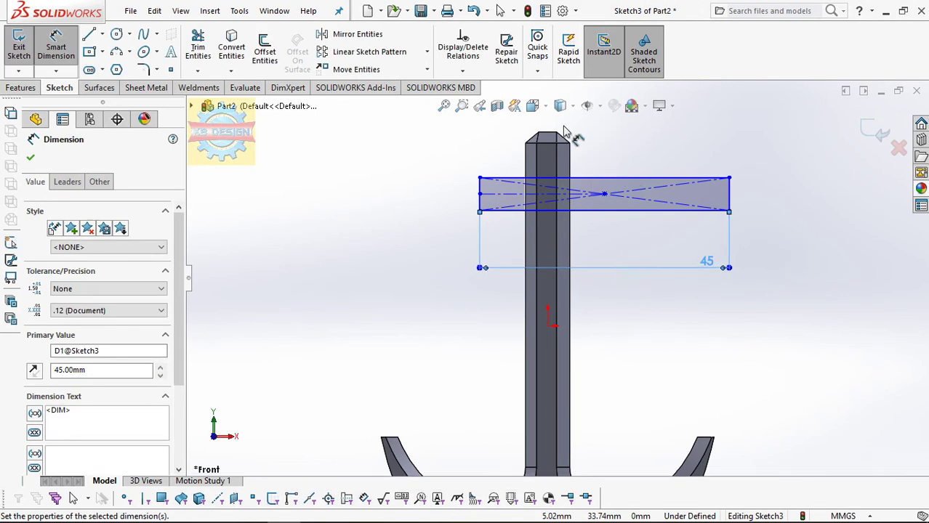
Add a Vertical relation between the rectangle's centre and the sketch origin.
click(462, 71)
click(480, 102)
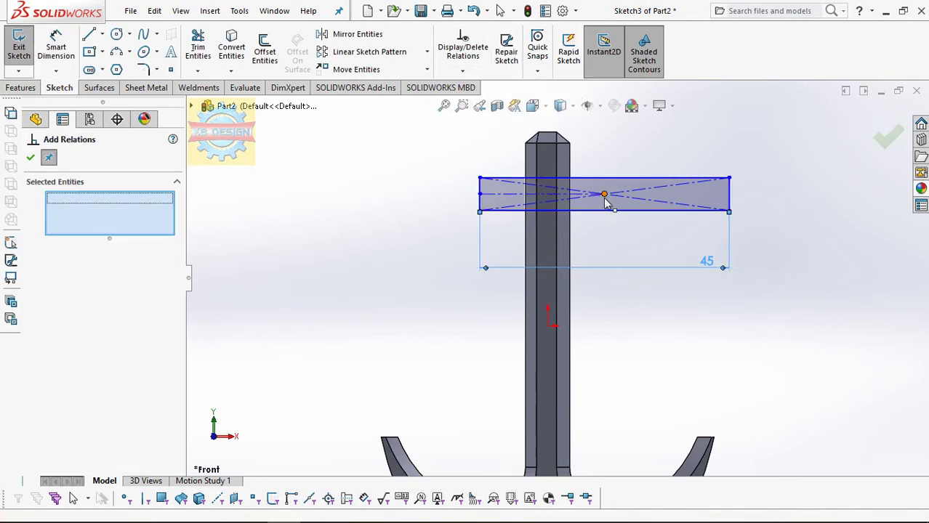
click(604, 194)
click(547, 326)
click(59, 393)
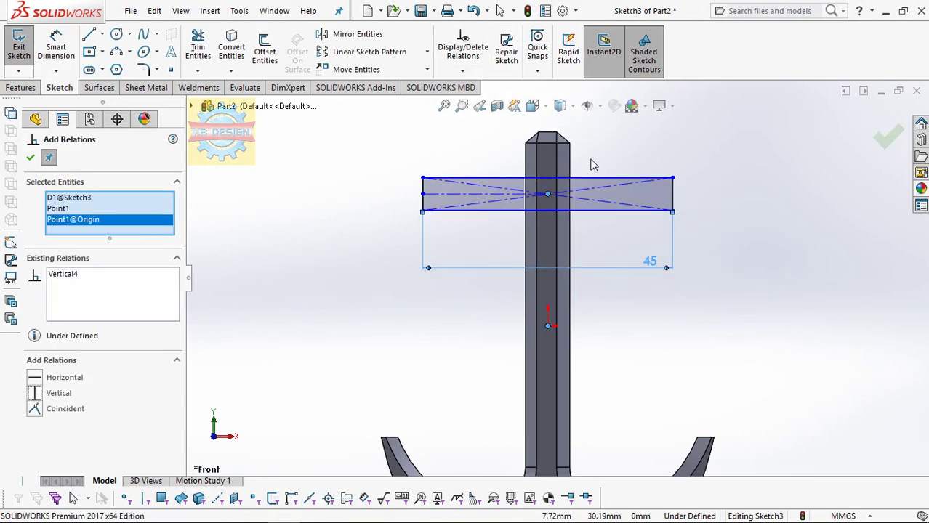
Dimension the rectangle's centre 9.50 mm below the top of the shank.
click(56, 47)
click(547, 194)
click(547, 134)
click(705, 151)
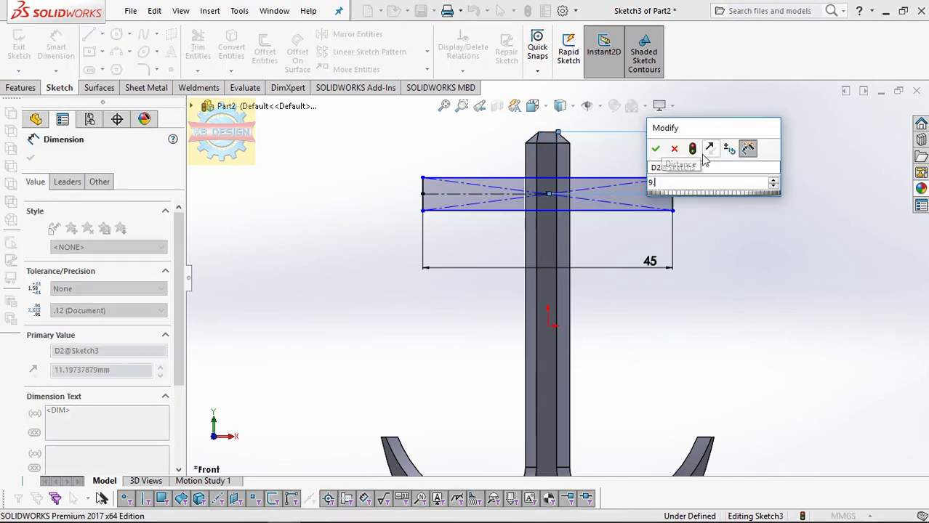
key(Return)
scroll(652, 132, down, 2)
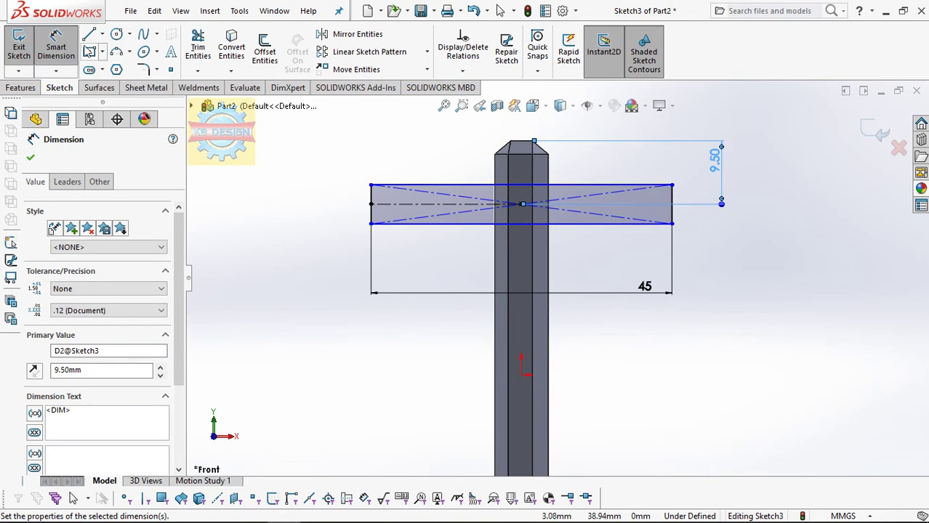
Draw a line from the top edge's midpoint to the rectangle's left end.
key(l)
click(521, 185)
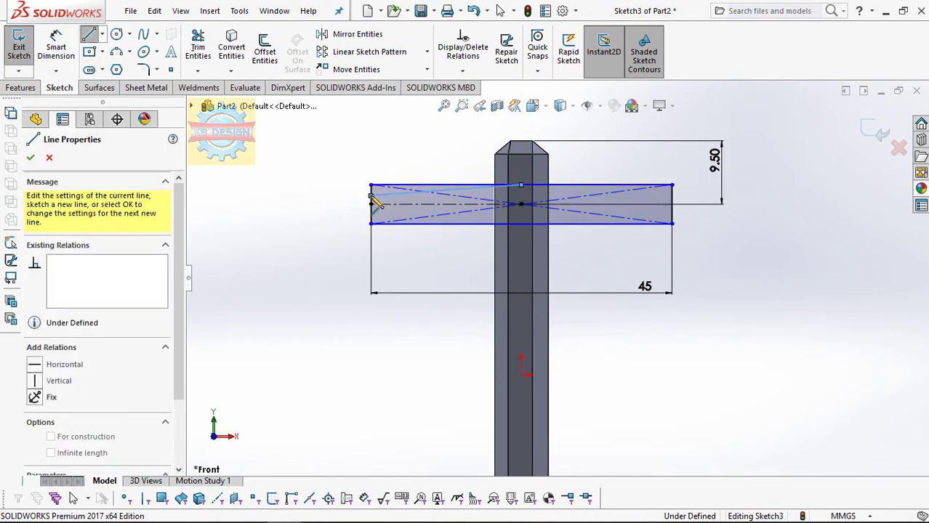
click(371, 196)
key(Escape)
click(101, 35)
Draw a centerline to the shank centre and mirror the slanted line about it.
click(120, 66)
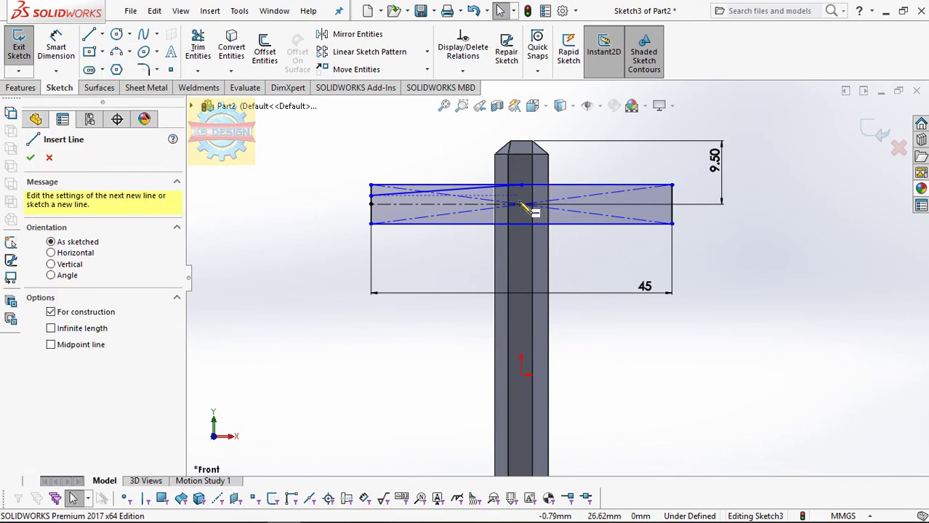
click(521, 203)
key(Escape)
click(357, 34)
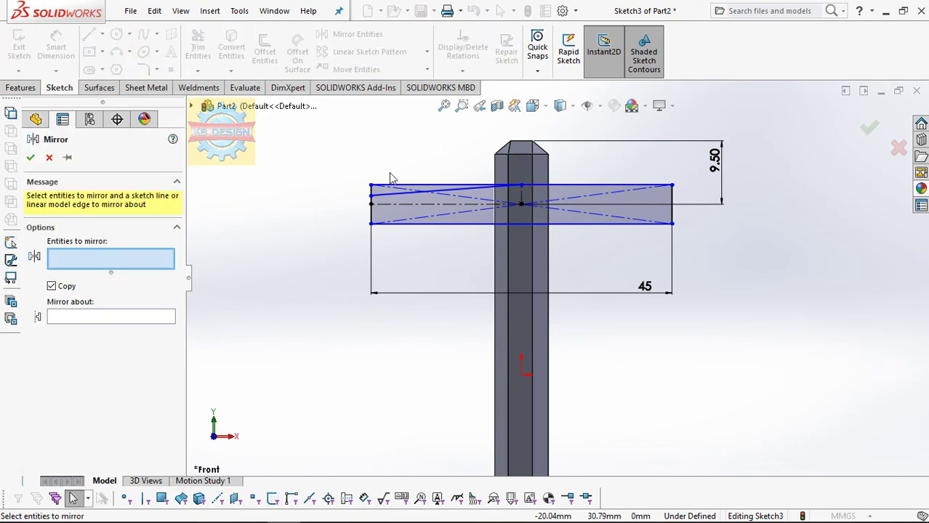
click(393, 195)
click(120, 317)
click(396, 204)
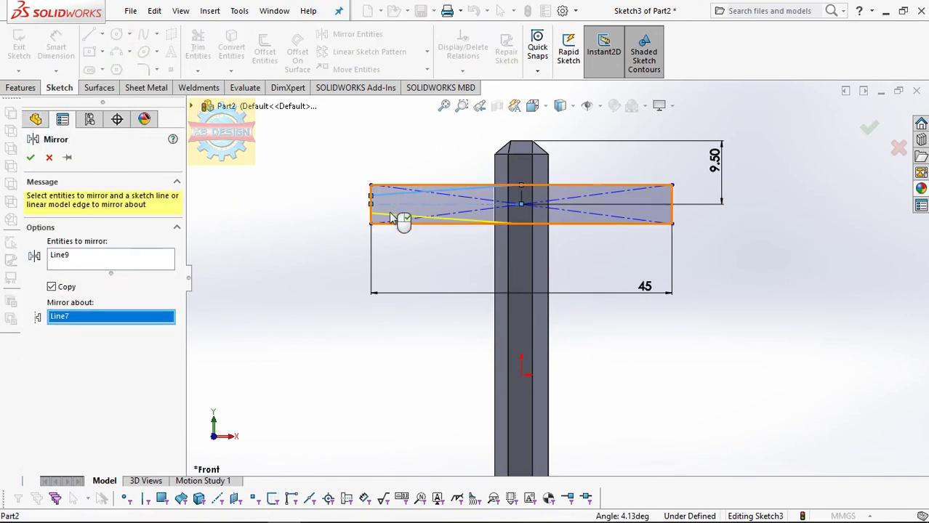
Trim away the rectangle's left end segment.
click(30, 158)
click(197, 48)
drag(393, 173, 363, 214)
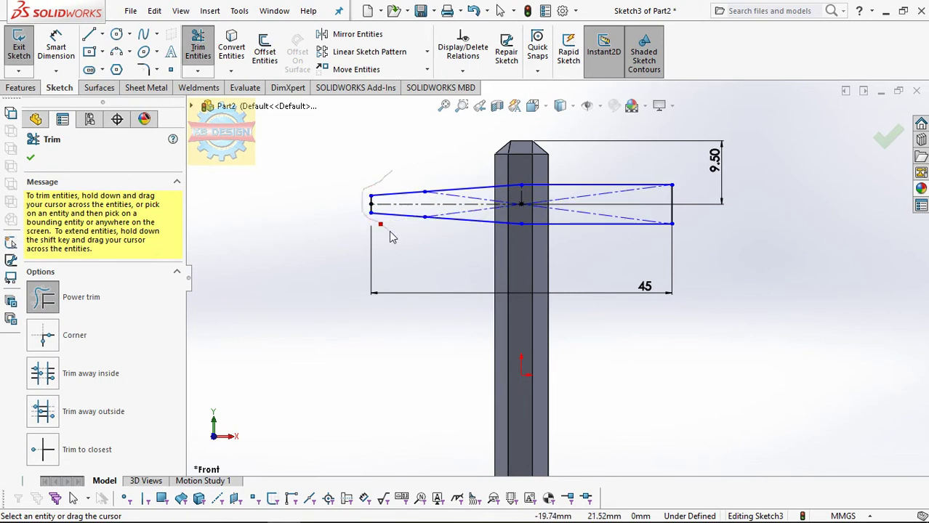
key(Escape)
Dimension the tapered left end's height as 2.40 mm.
click(56, 48)
click(371, 195)
click(372, 213)
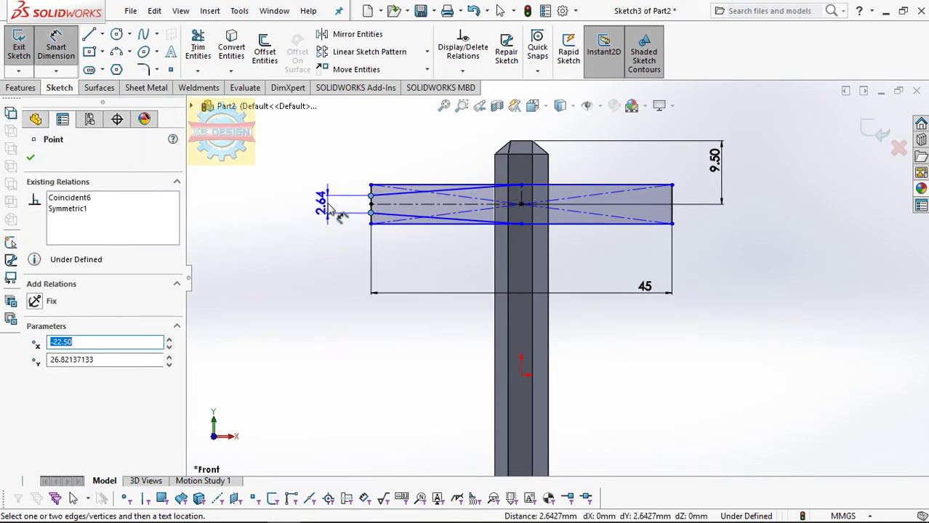
click(329, 210)
text(2.4)
key(Return)
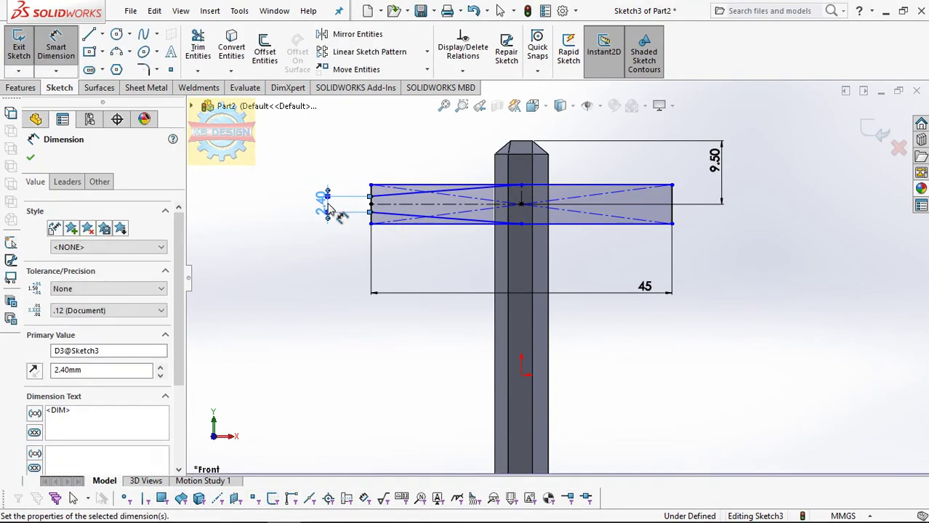
key(Escape)
scroll(357, 176, down, 1)
Mirror the upper and lower slanted lines about the vertical centerline.
click(194, 52)
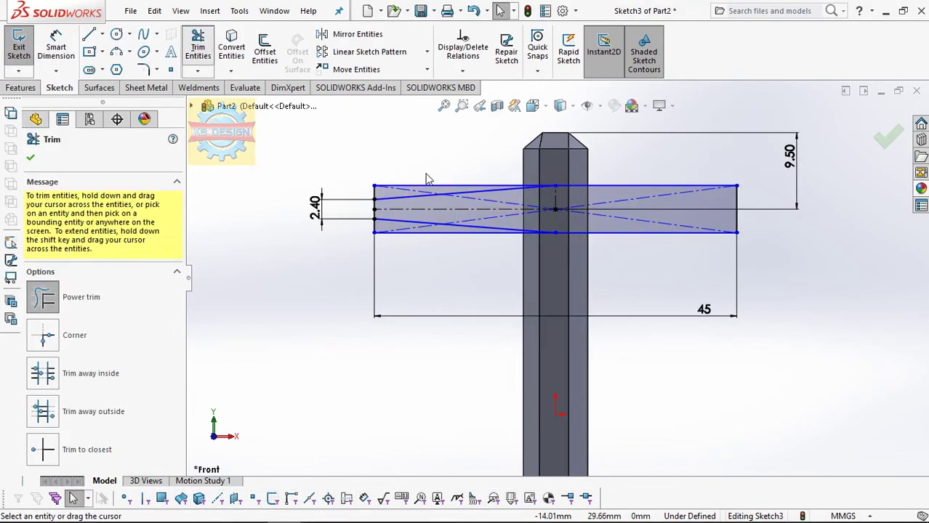
key(Escape)
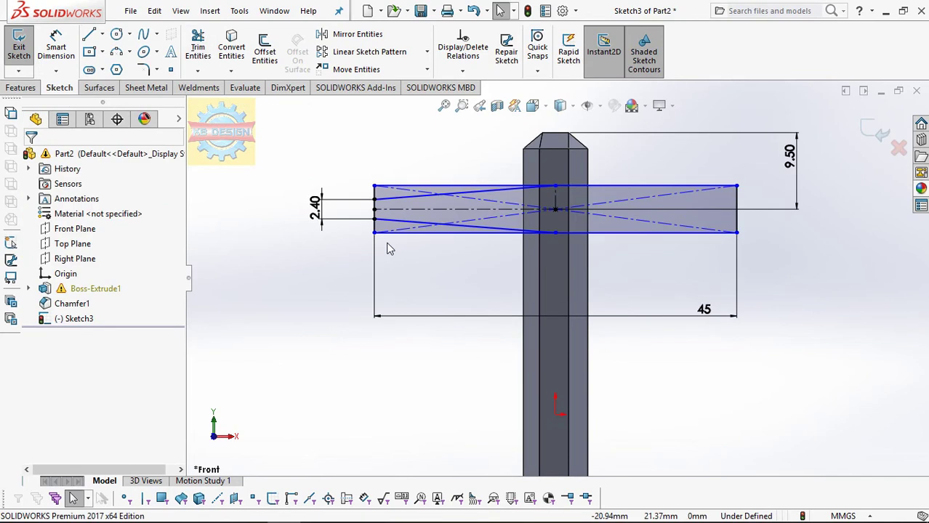
scroll(599, 227, down, 1)
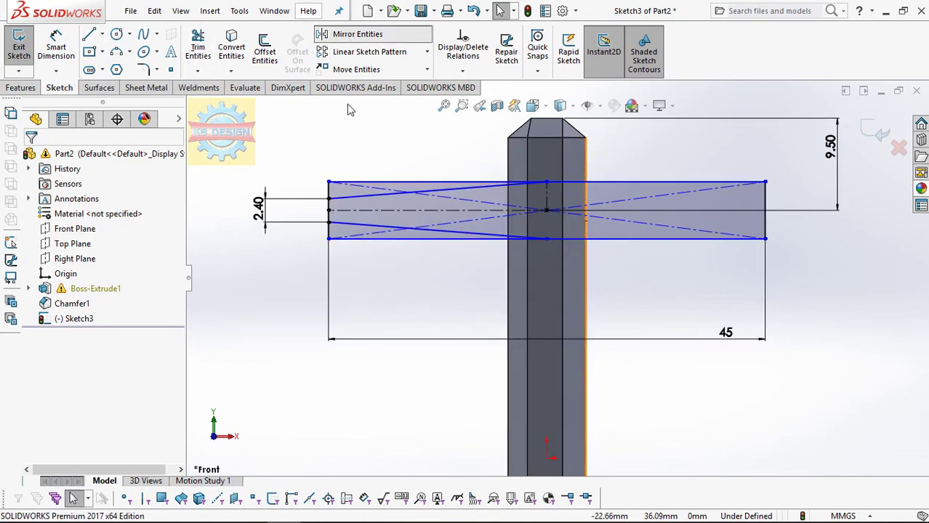
click(320, 33)
click(359, 196)
click(357, 223)
click(169, 328)
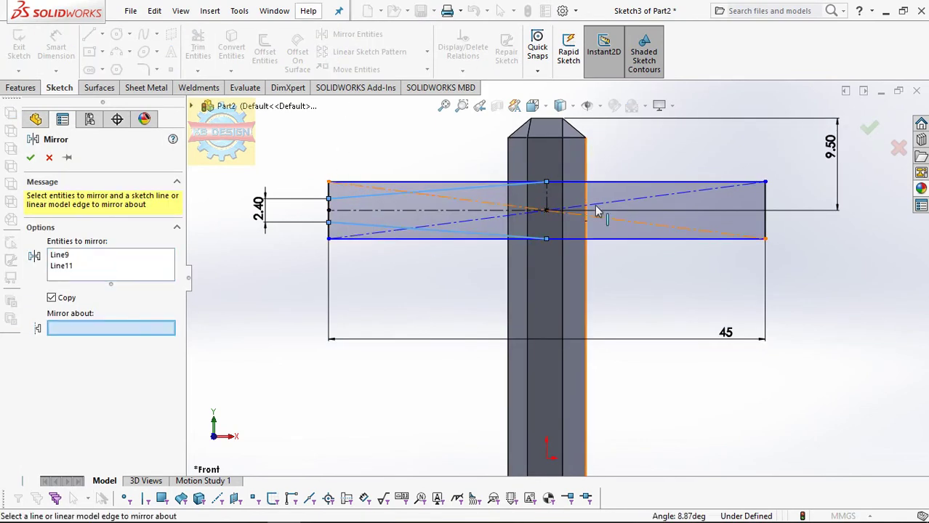
click(548, 197)
click(30, 157)
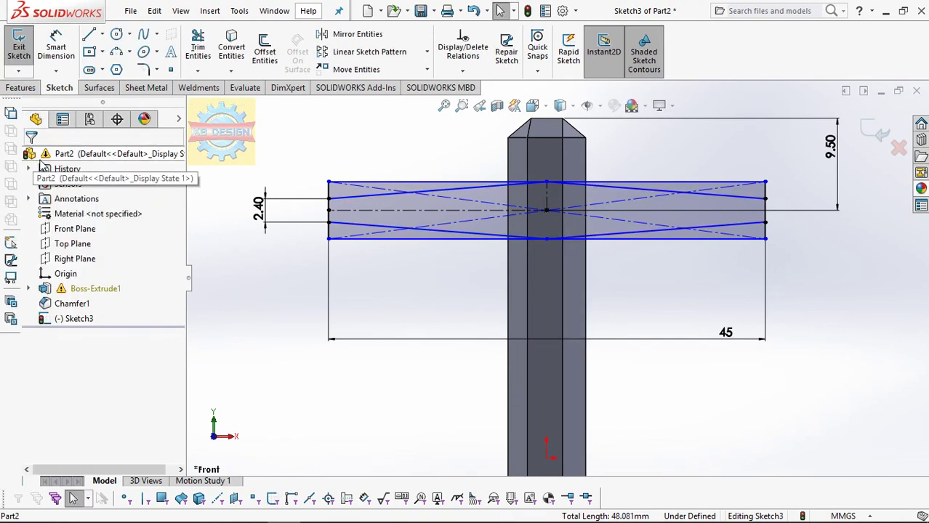
Extrude the crossbar region 7.5 mm Mid Plane into Boss-Extrude2 and orbit to a 3D view.
click(20, 87)
text(f)
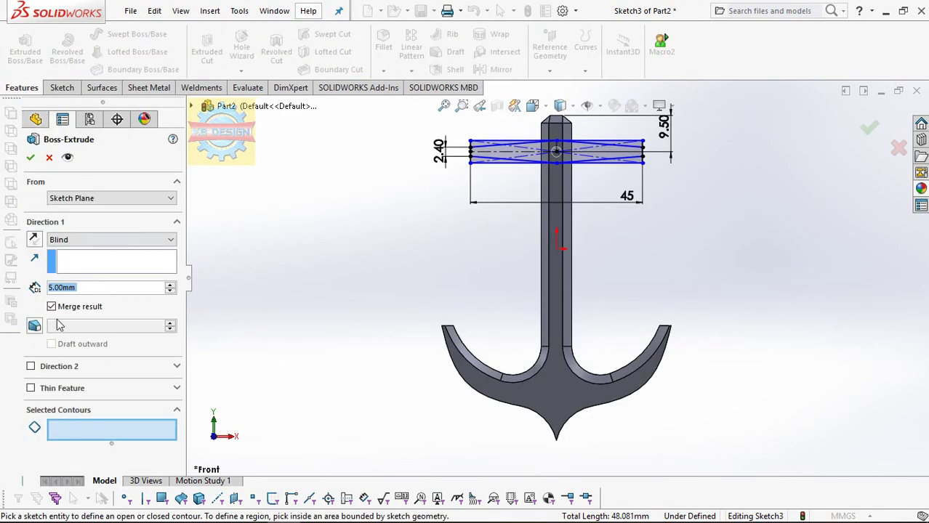
text(7.5)
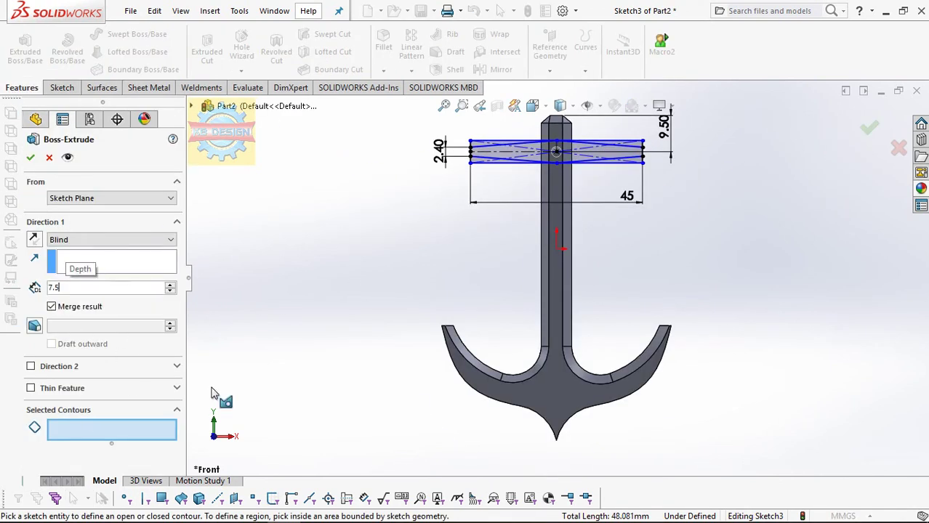
scroll(509, 174, down, 5)
click(514, 164)
click(82, 234)
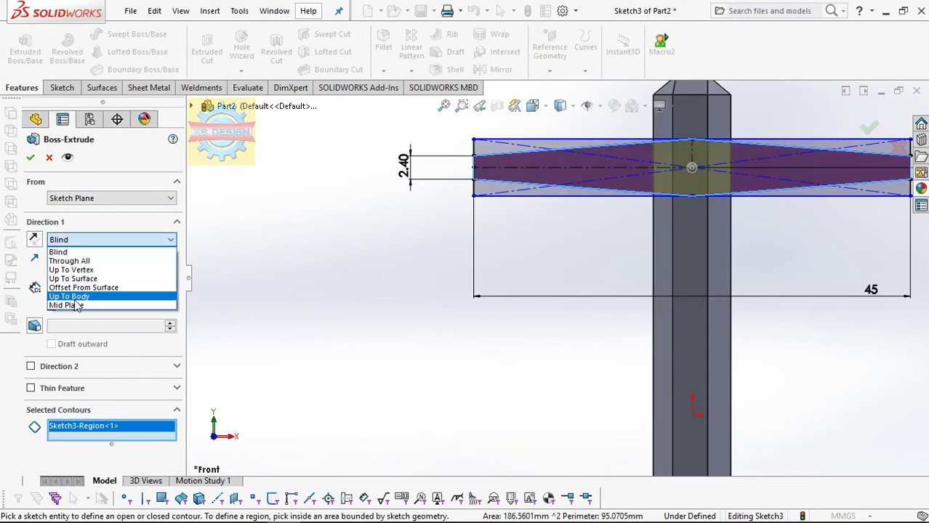
click(72, 304)
click(31, 157)
middle_drag(366, 194, 545, 177)
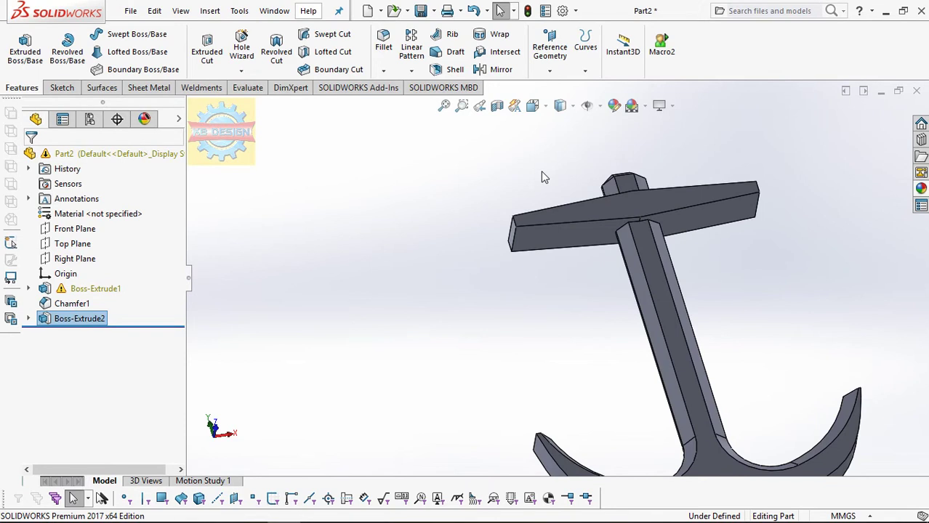
click(384, 69)
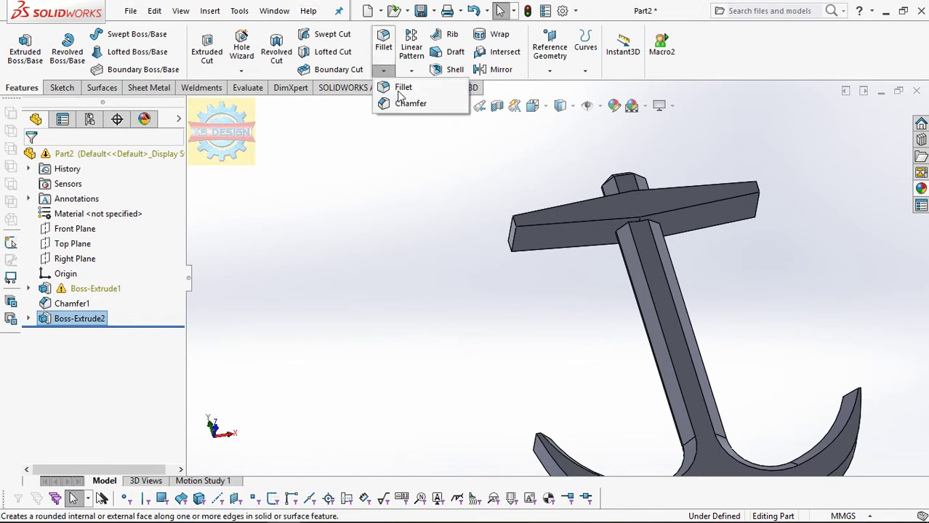
Replace the fillet with a chamfer, entering 2.5 mm and 45° to start.
click(398, 87)
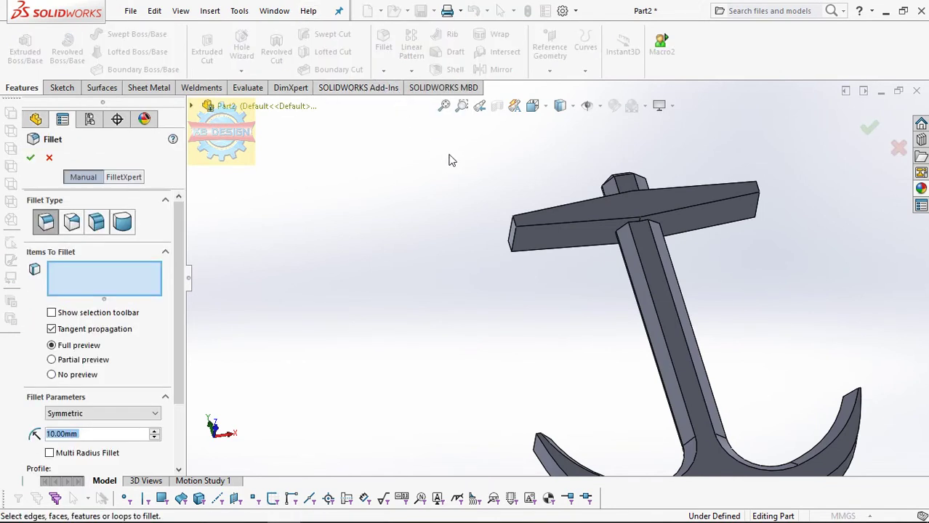
scroll(611, 228, down, 3)
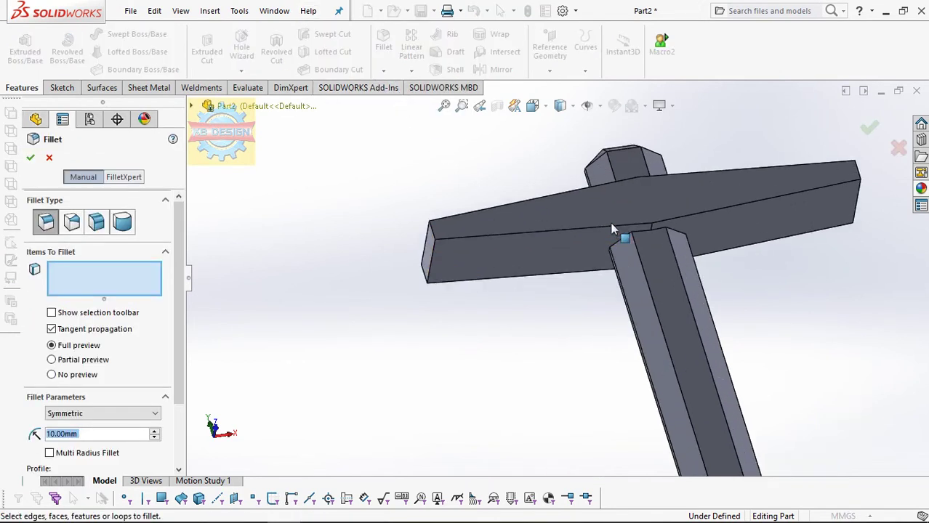
click(50, 158)
click(383, 70)
click(398, 106)
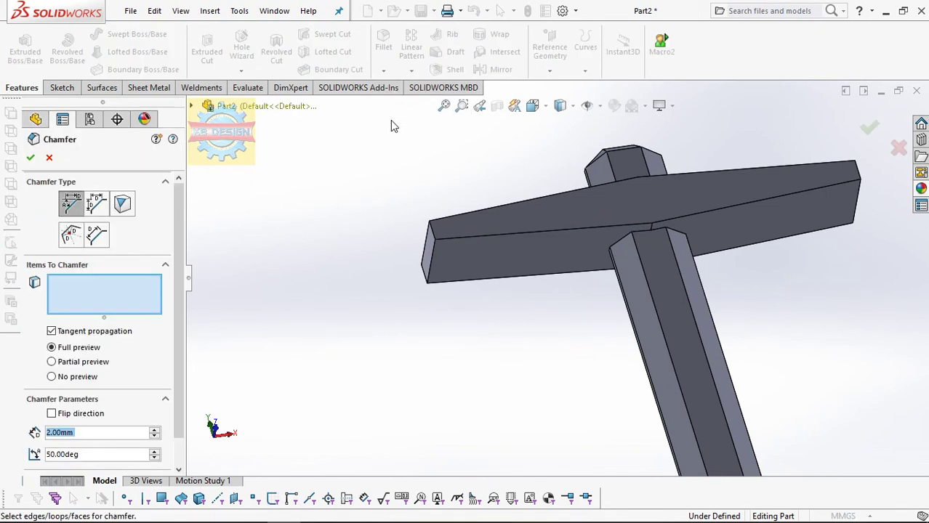
text(2.5)
key(Tab)
text(45)
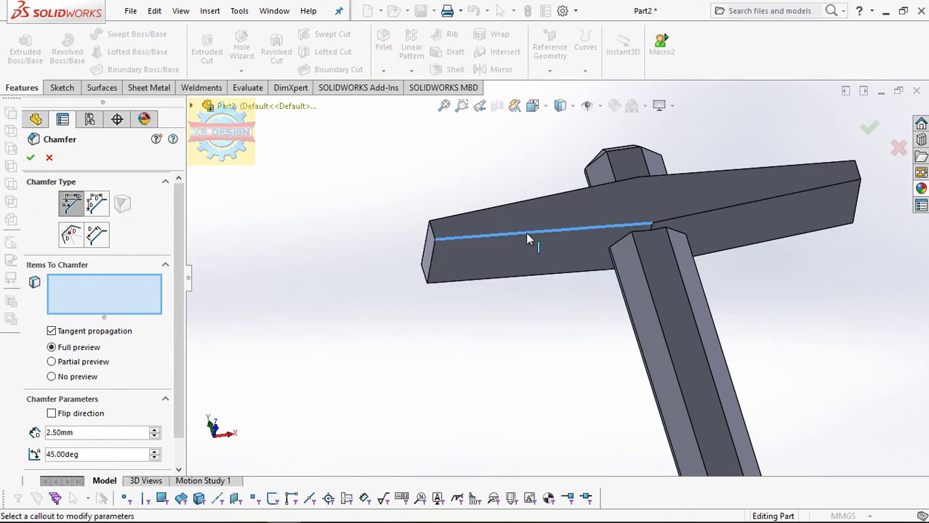
Select the left crossbar arm's long front and upper edges for the chamfer.
click(526, 233)
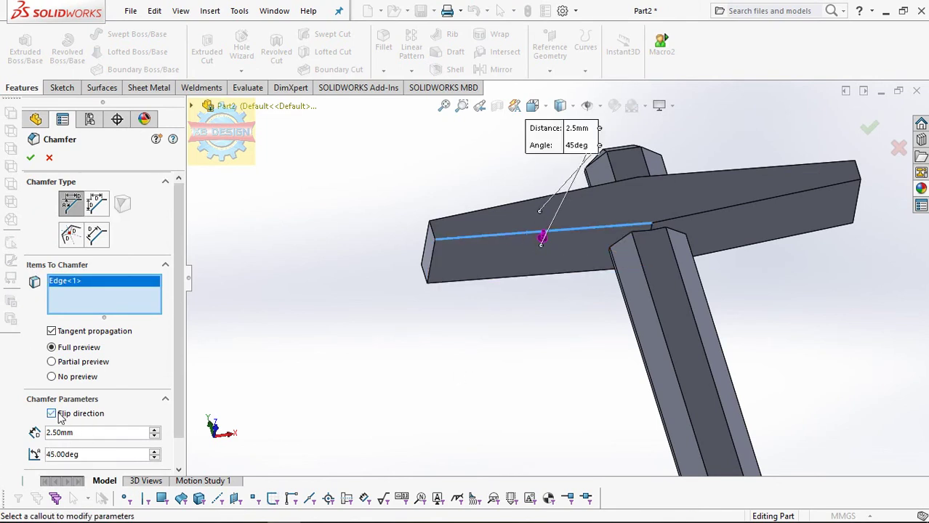
right_click(84, 309)
click(141, 304)
click(527, 259)
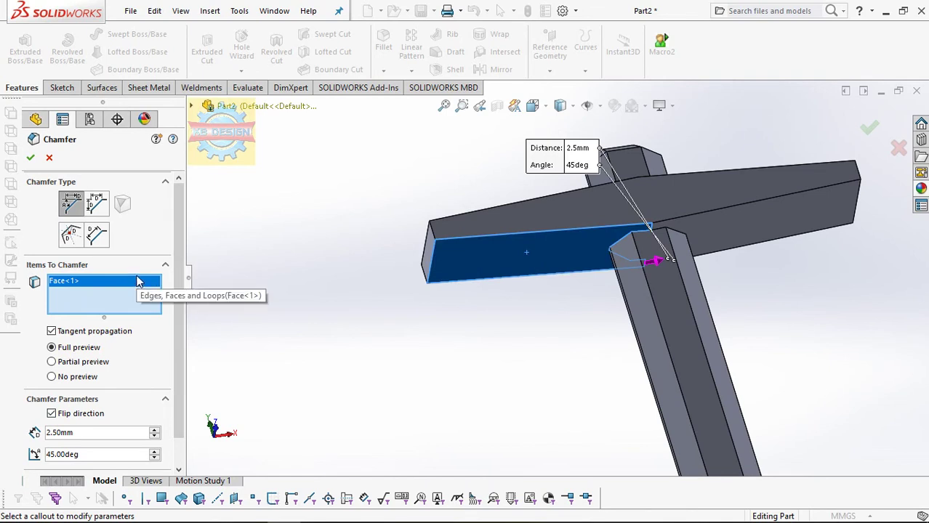
text(2)
key(Return)
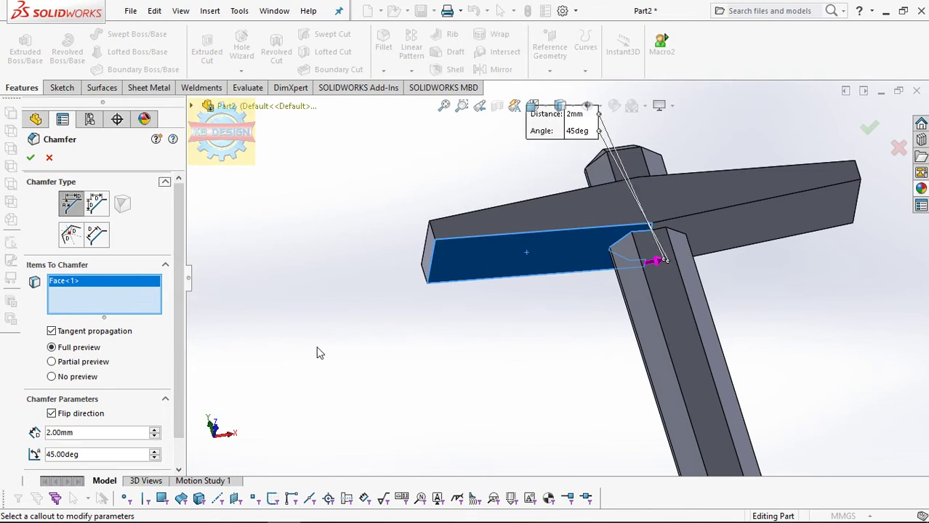
right_click(118, 285)
click(149, 290)
click(435, 241)
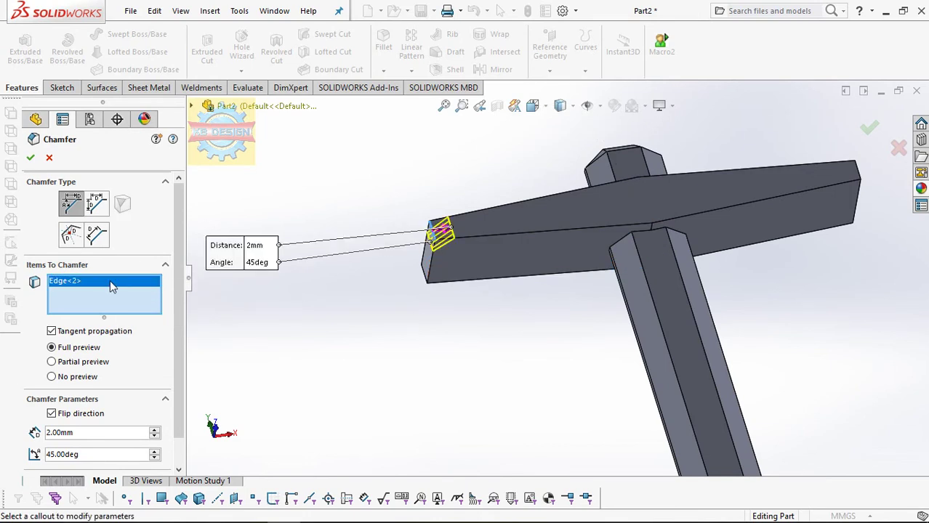
right_click(109, 285)
click(139, 290)
click(542, 234)
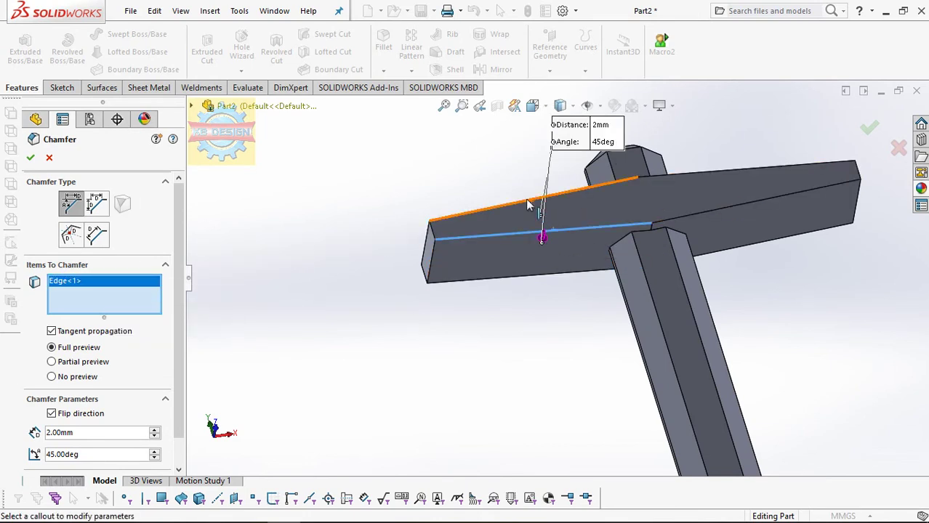
click(529, 206)
Add the right arm's top edges and accept the top chamfer at 2 mm and 50°.
double_click(74, 433)
text(1)
key(Return)
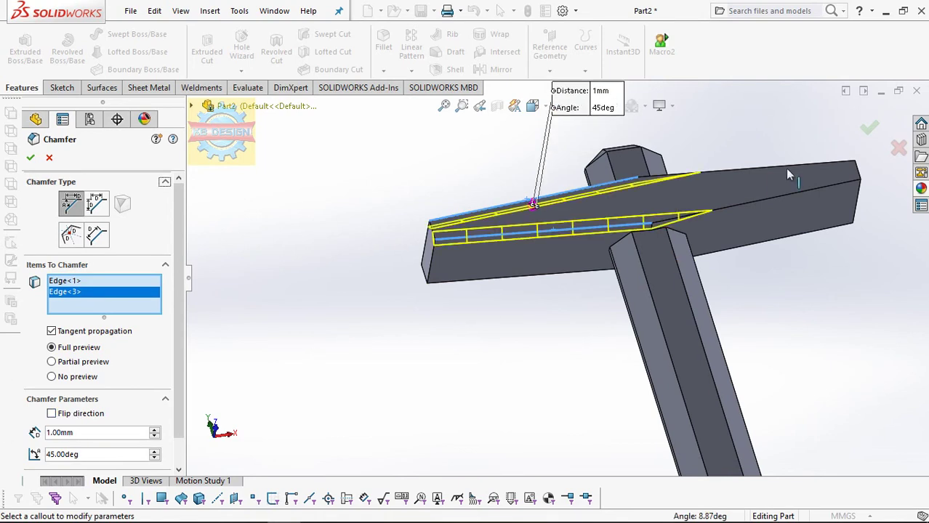
click(755, 204)
click(747, 173)
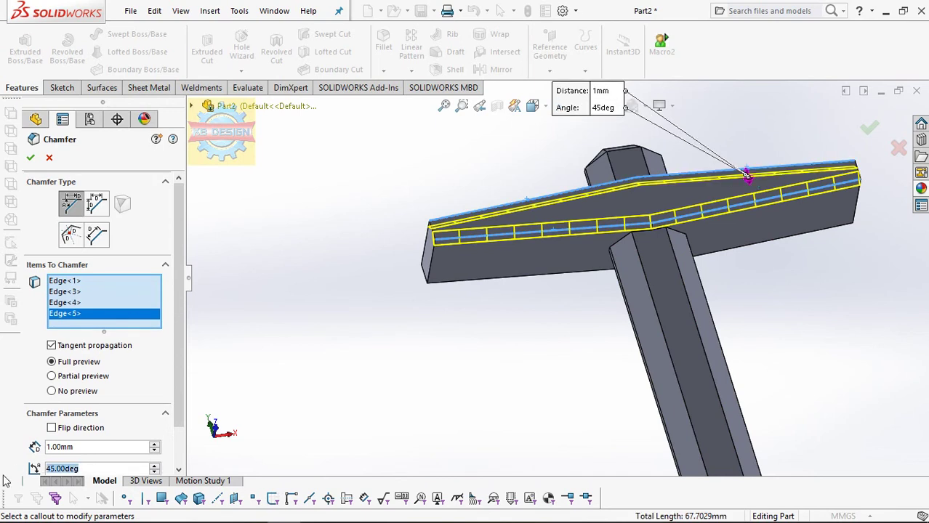
text(50)
key(Return)
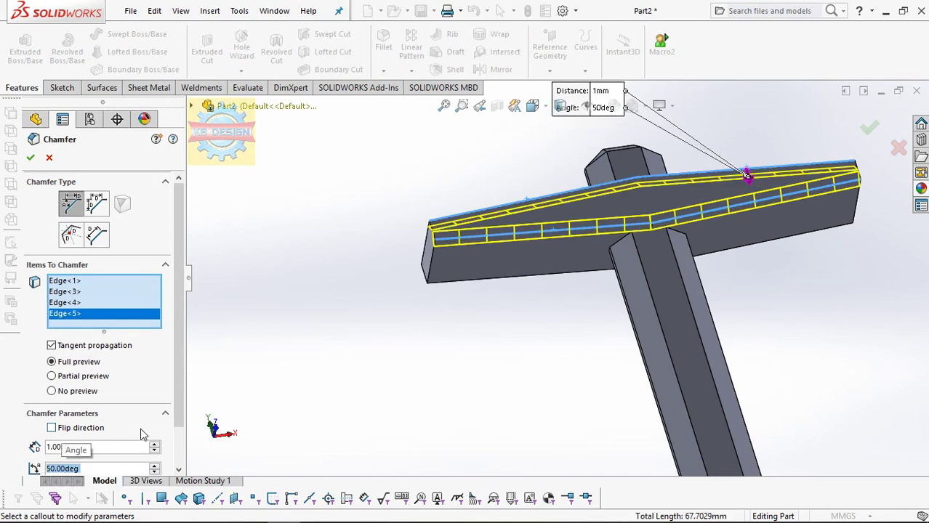
text(2)
key(Return)
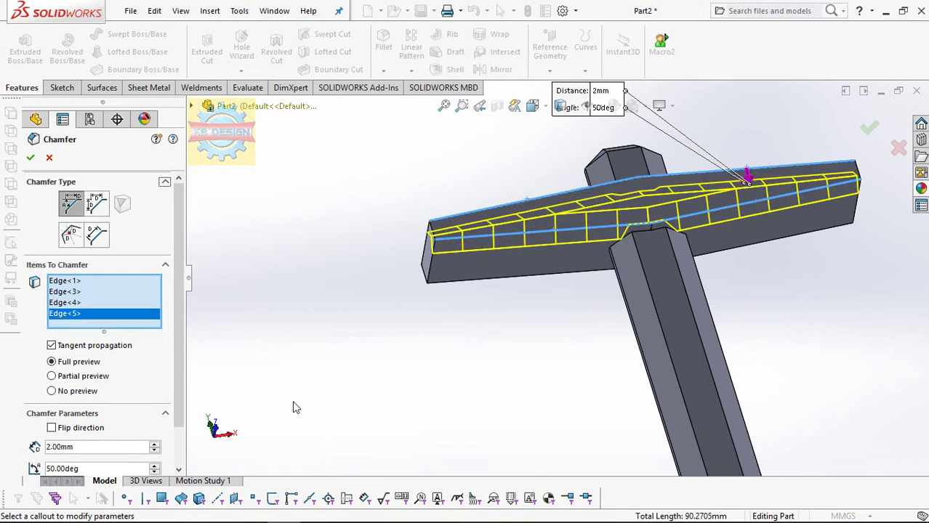
middle_drag(520, 318, 538, 260)
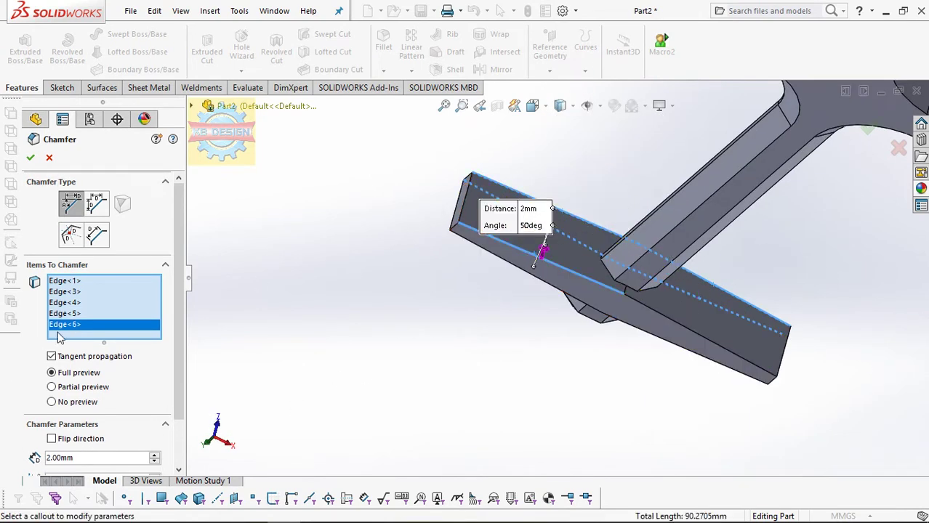
right_click(69, 325)
click(87, 349)
click(31, 157)
Chamfer the crossbar's four bottom edges in a second chamfer feature.
mouse_move(305, 156)
middle_down()
mouse_move(549, 211)
mouse_move(580, 123)
mouse_move(465, 102)
middle_up()
scroll(580, 123, up, 3)
click(383, 71)
click(398, 101)
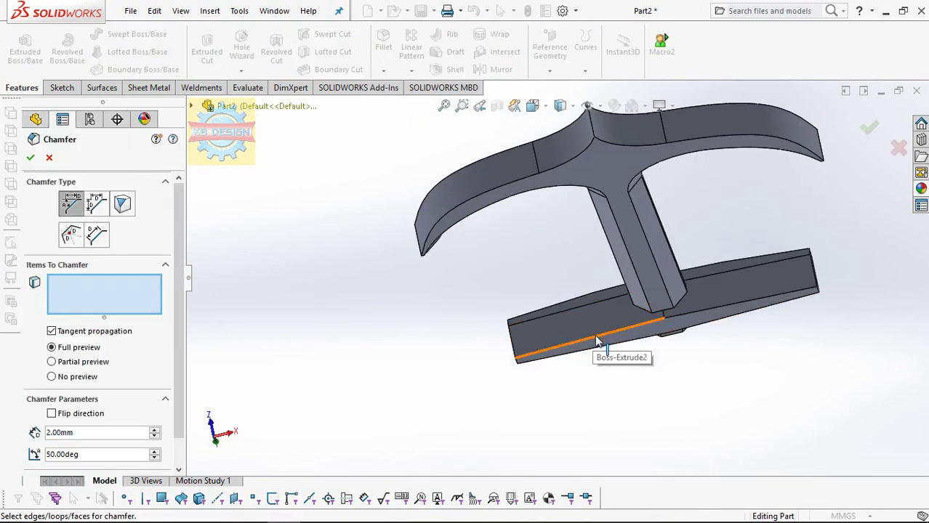
click(596, 340)
click(590, 340)
click(704, 305)
click(690, 320)
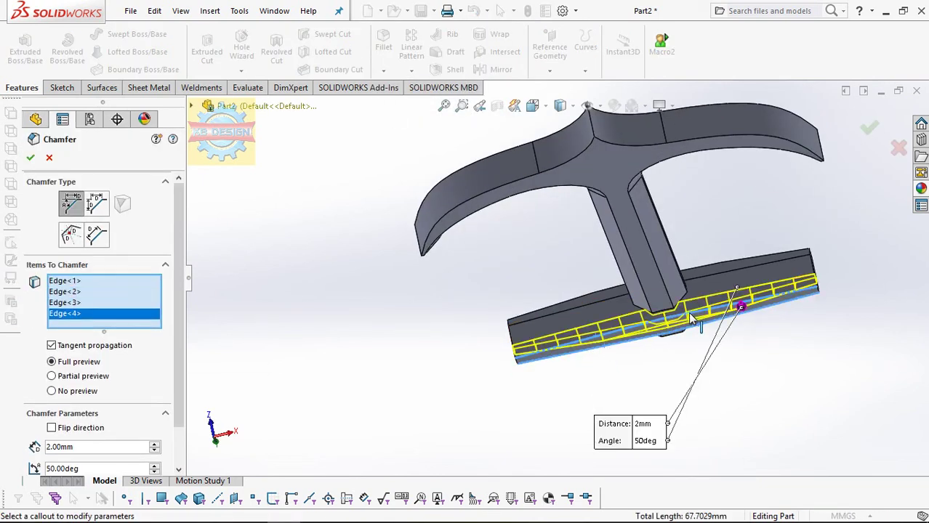
key(Return)
mouse_move(437, 212)
middle_down()
mouse_move(592, 164)
mouse_move(579, 204)
mouse_move(596, 136)
middle_up()
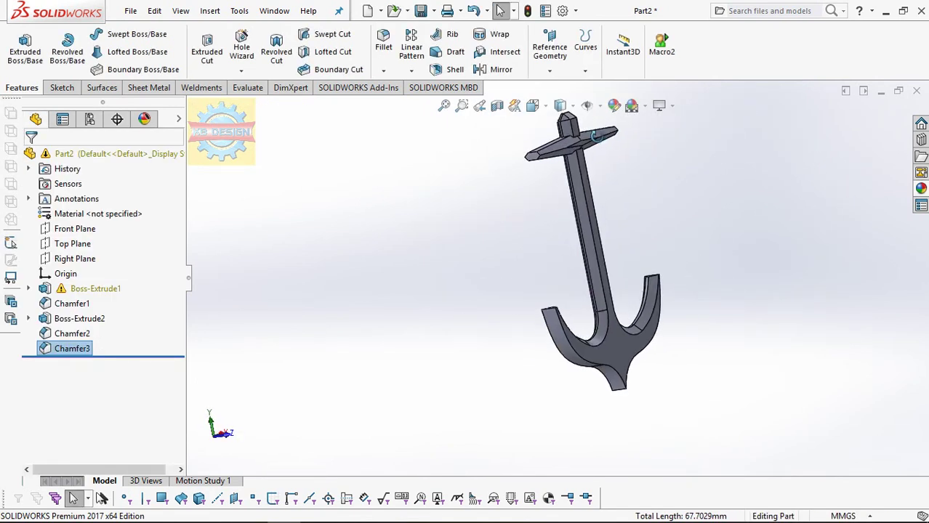
On a new Front Plane sketch, draw a circle at the right crossbar end and a vertical centerline.
click(75, 228)
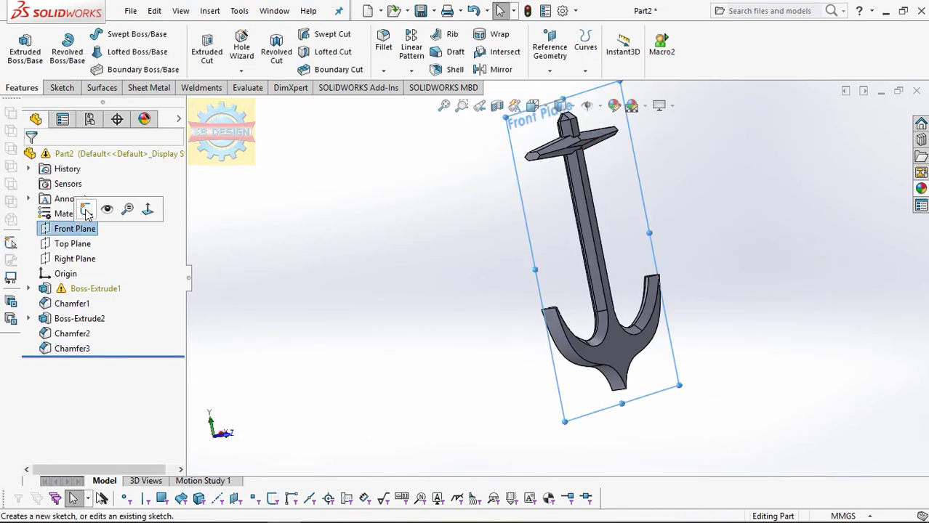
click(128, 208)
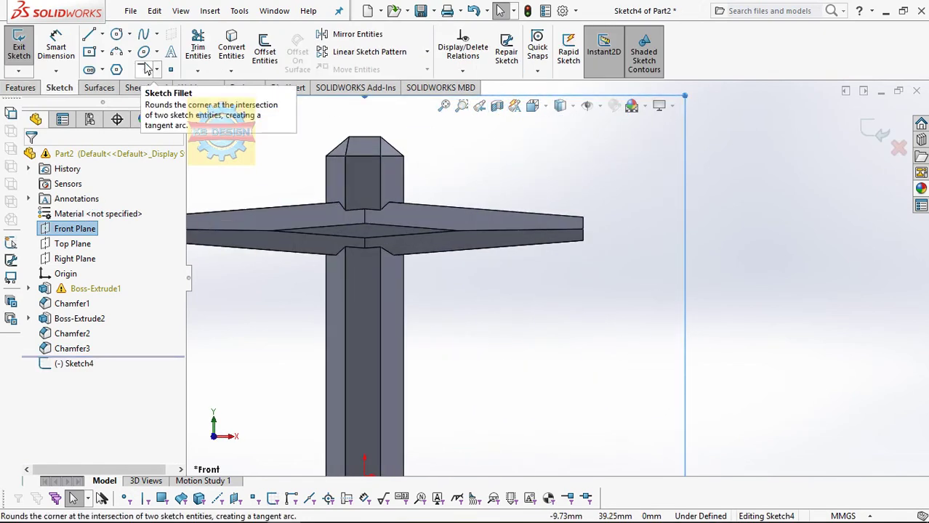
click(116, 34)
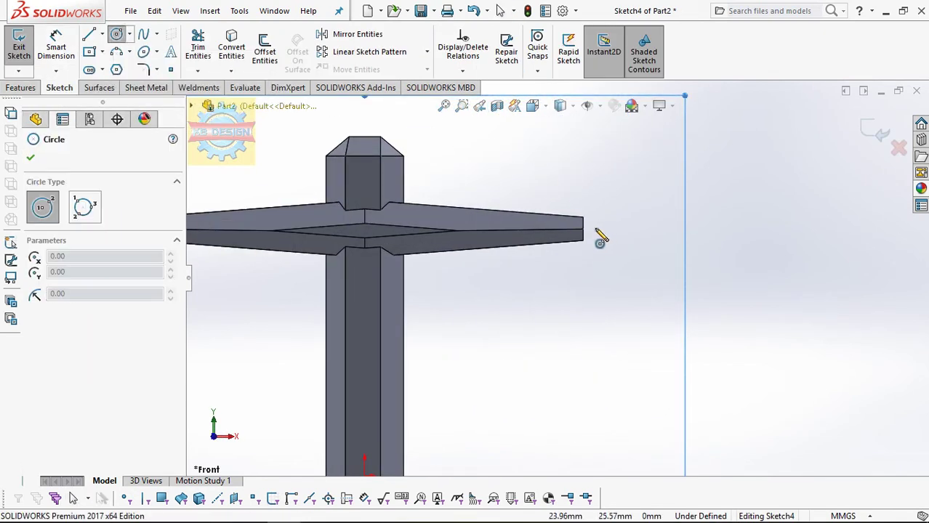
click(605, 229)
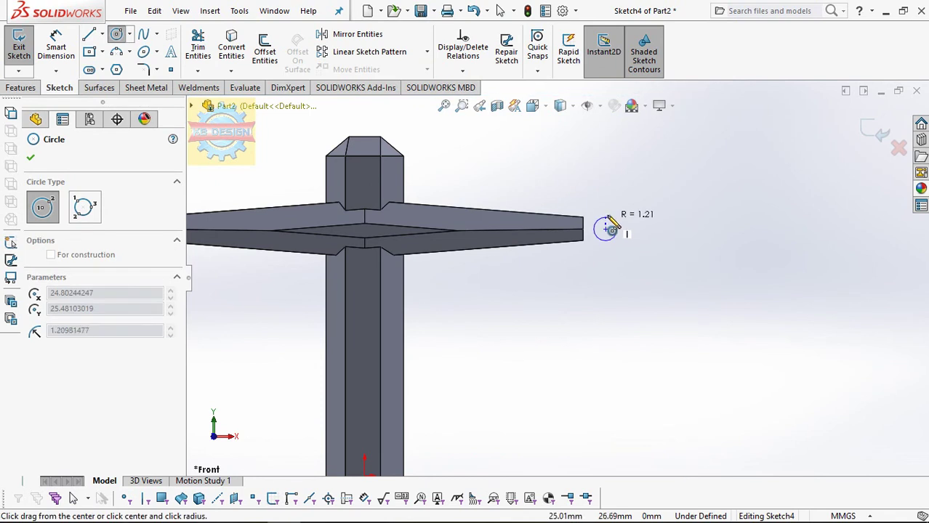
click(627, 229)
click(102, 34)
click(109, 68)
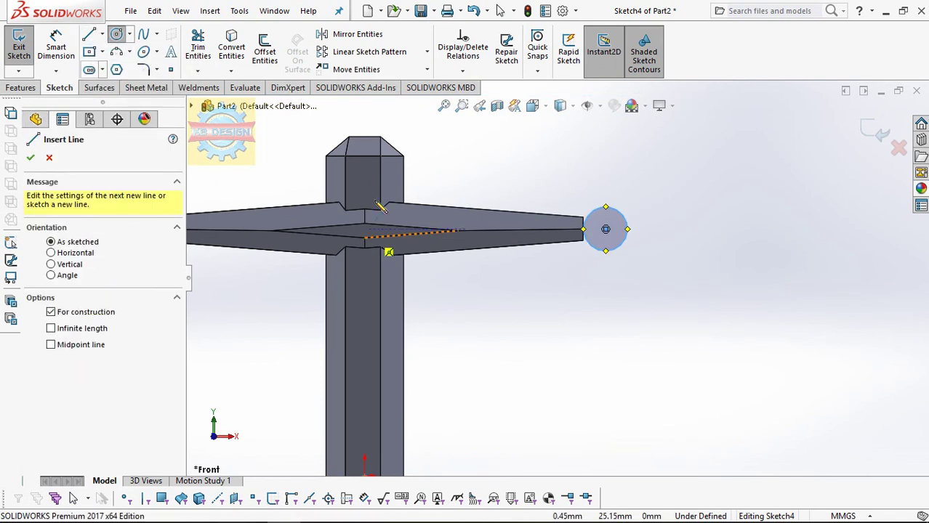
click(364, 216)
click(365, 169)
key(Escape)
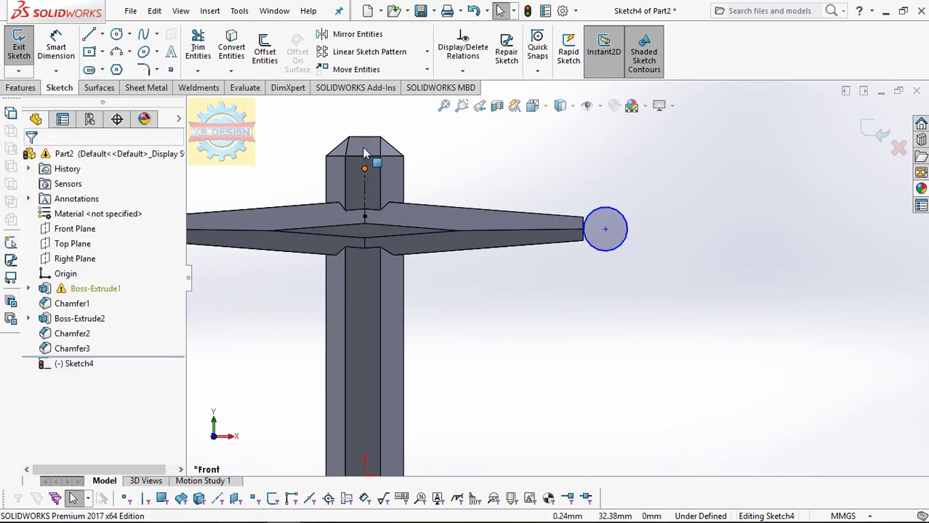
Mirror the end arc across the centerline to the left crossbar end.
click(357, 35)
click(603, 225)
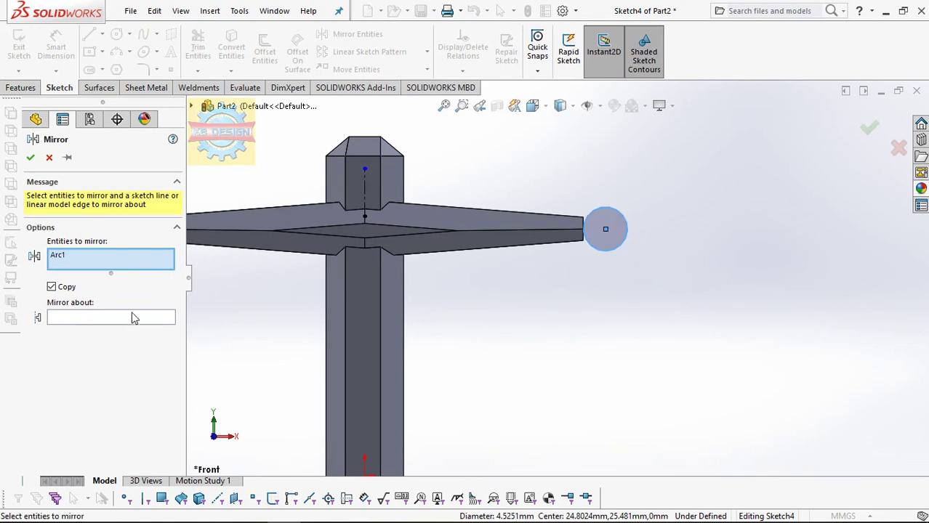
click(364, 192)
click(31, 158)
Draw a line joining the two arc centres and trim the circles to half-circles.
click(89, 34)
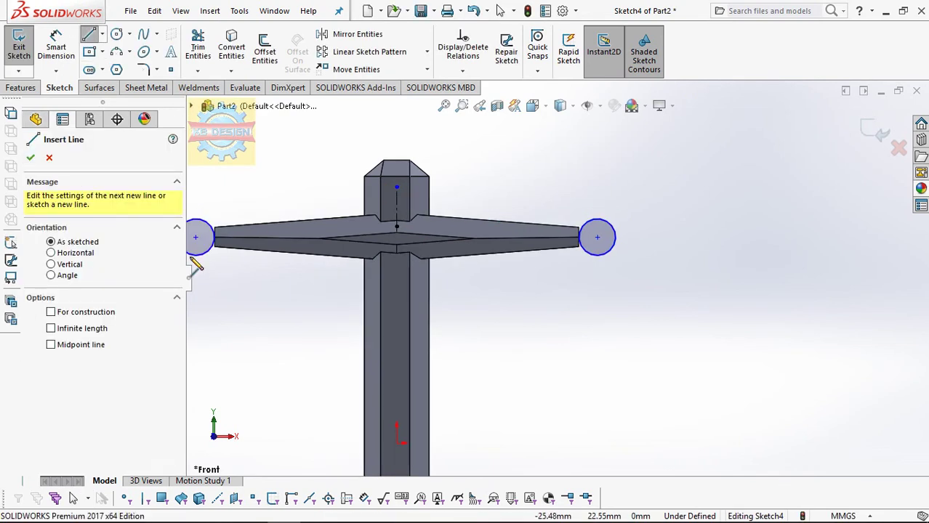
click(196, 237)
key(Escape)
scroll(543, 245, up, 2)
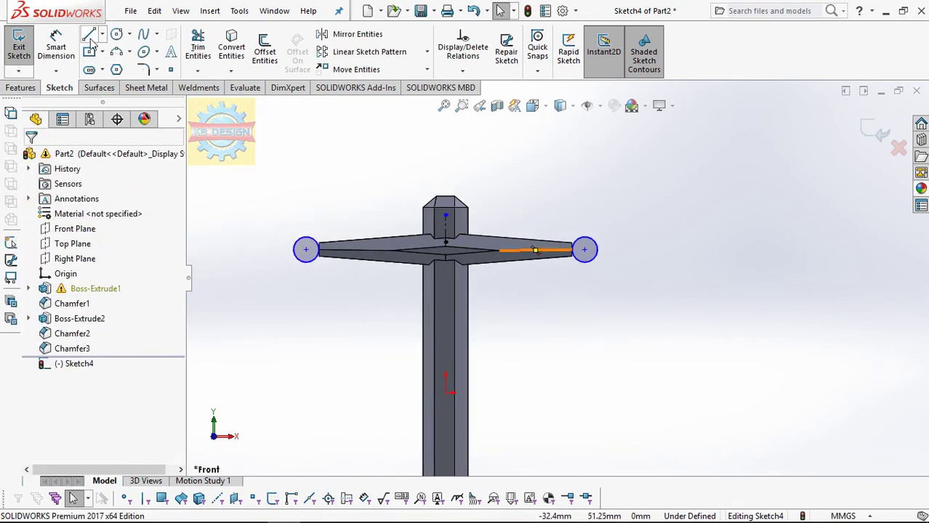
click(89, 35)
click(306, 249)
double_click(584, 250)
key(Escape)
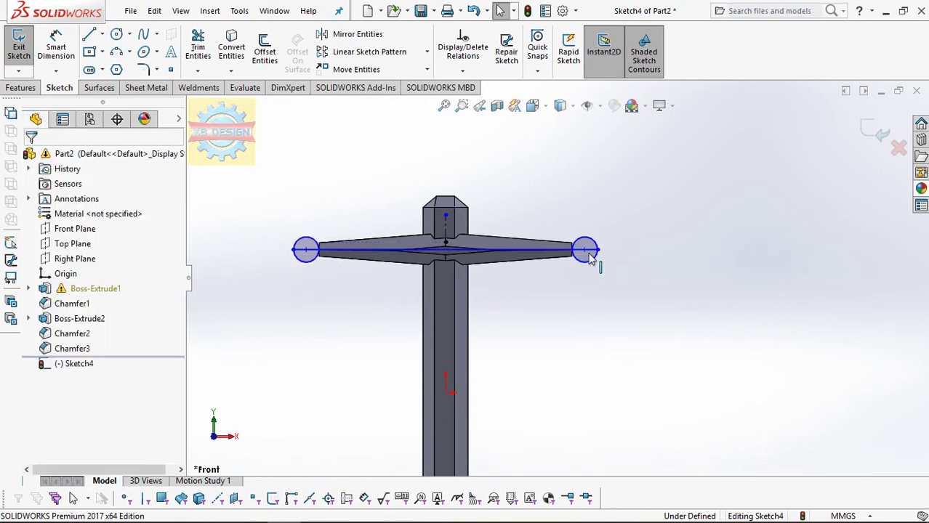
click(198, 47)
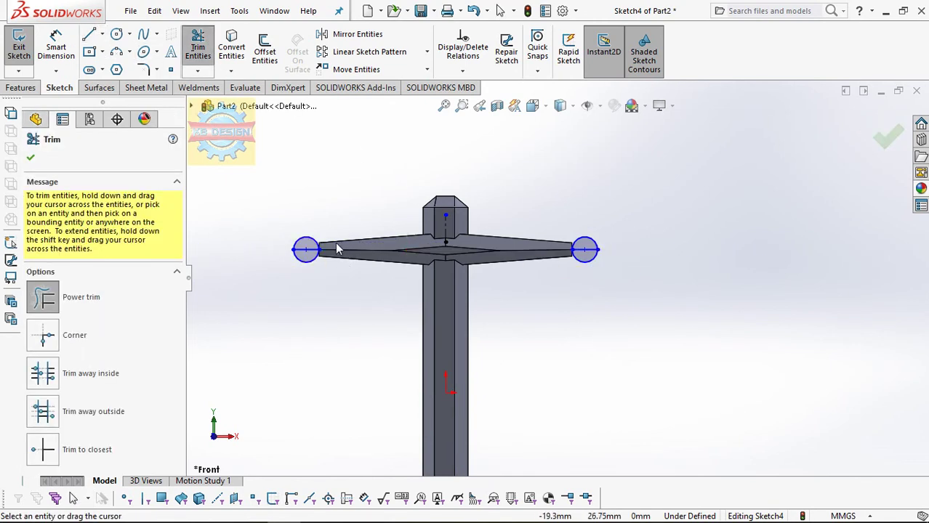
key(Escape)
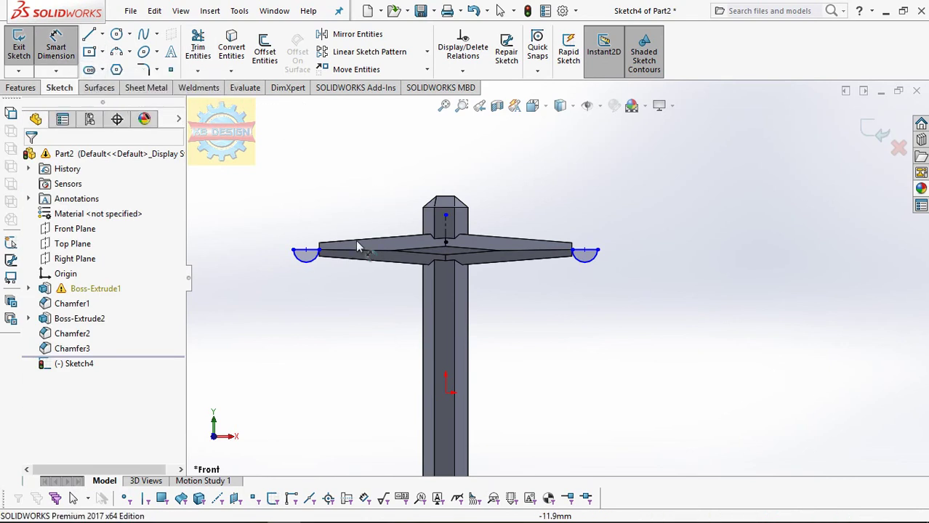
Dimension the distance between the two arc centres as 48 mm.
click(306, 250)
click(584, 250)
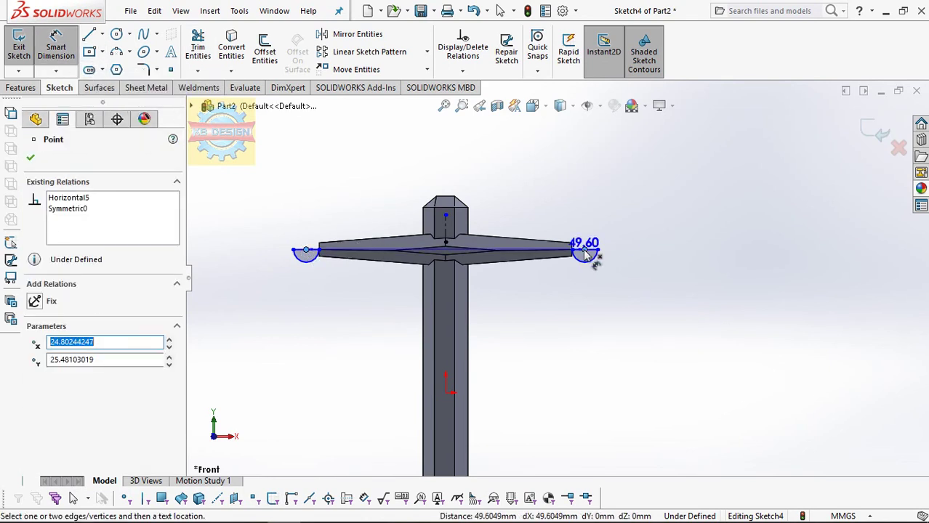
click(456, 176)
text(48)
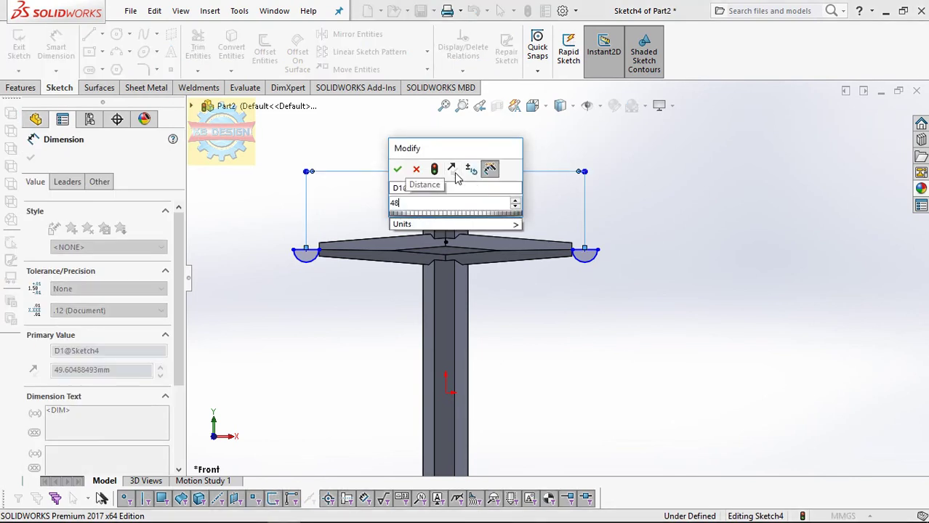
key(Return)
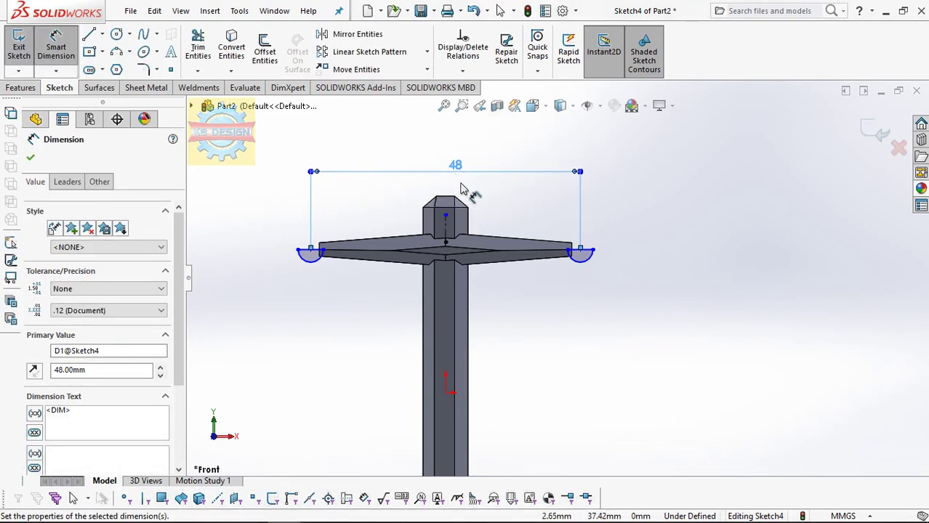
click(20, 87)
click(67, 51)
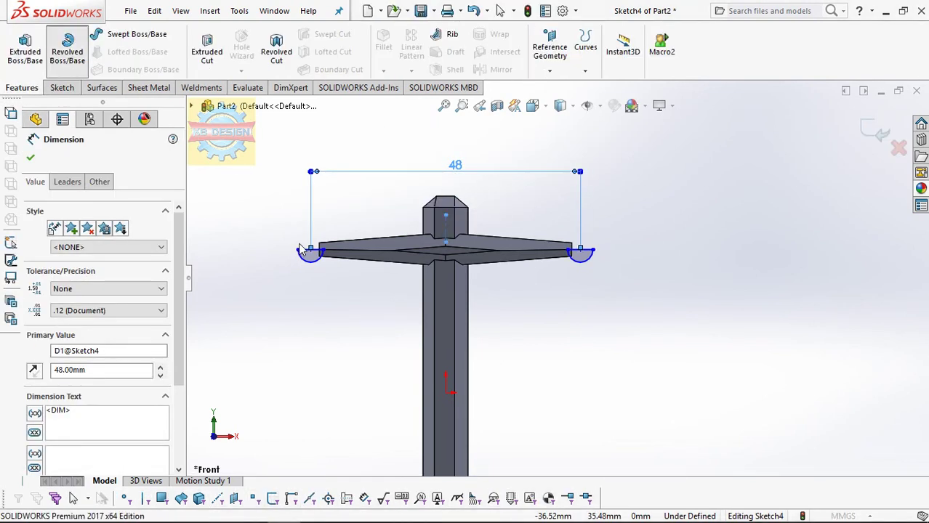
Revolve the half-circles 360° about the horizontal crossbar line into end balls.
click(118, 202)
key(Delete)
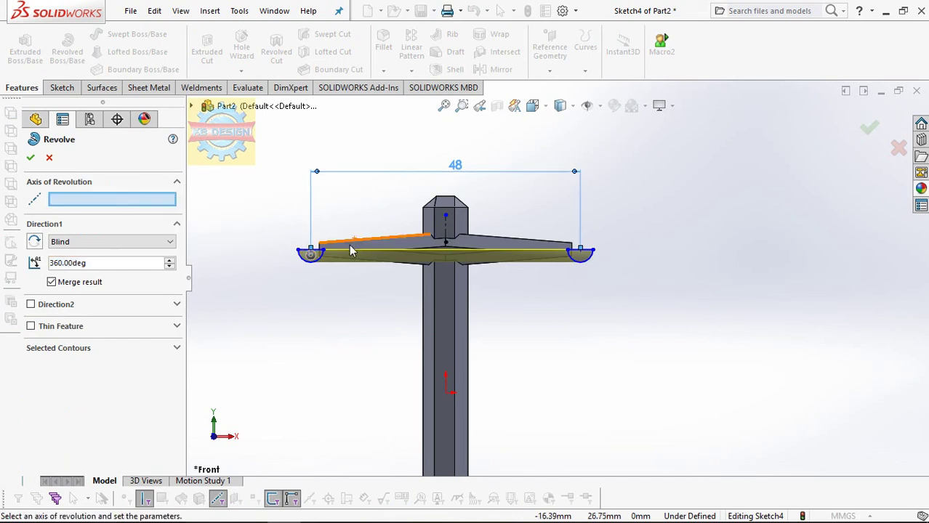
scroll(319, 251, down, 3)
click(358, 258)
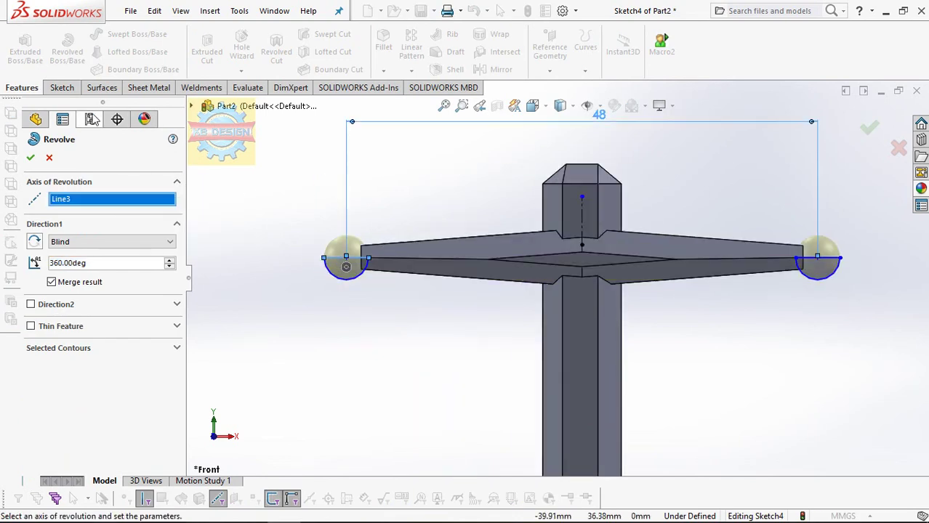
click(32, 159)
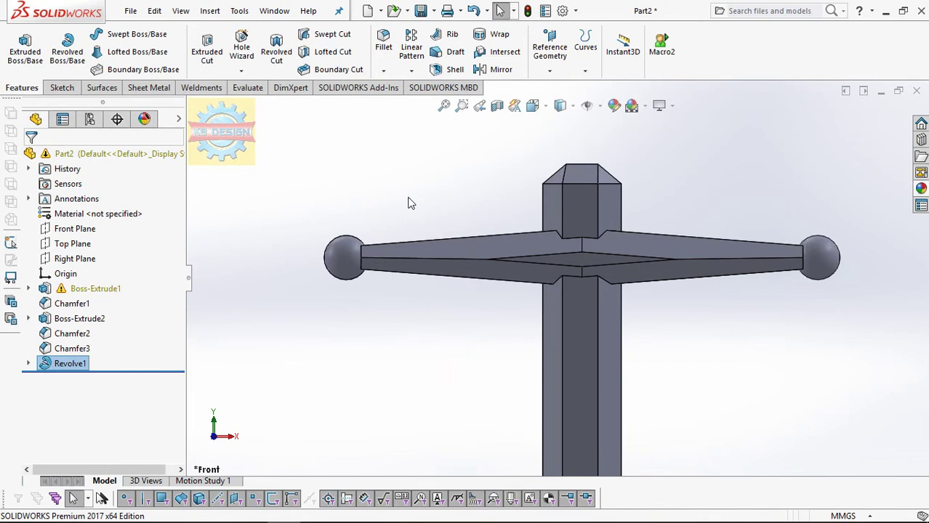
click(516, 285)
middle_drag(518, 141, 536, 109)
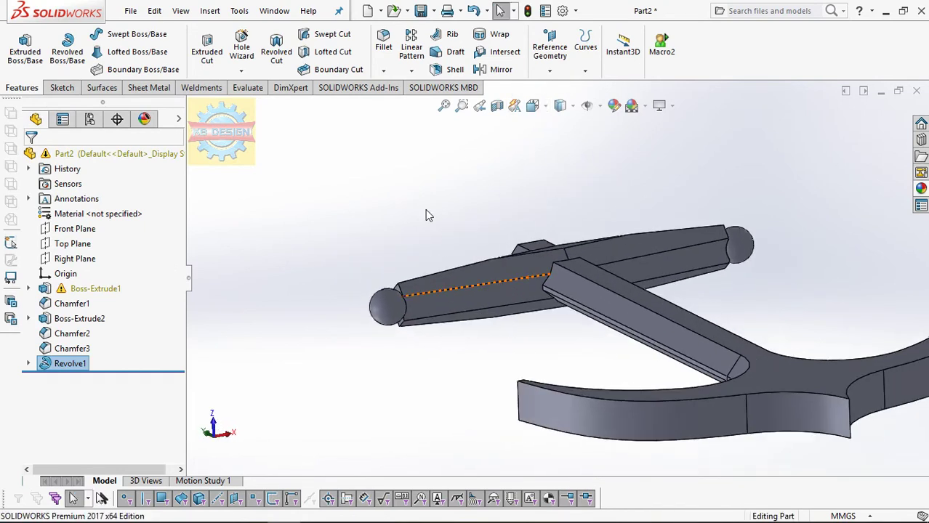
mouse_move(427, 214)
middle_down()
mouse_move(495, 230)
mouse_move(472, 245)
middle_up()
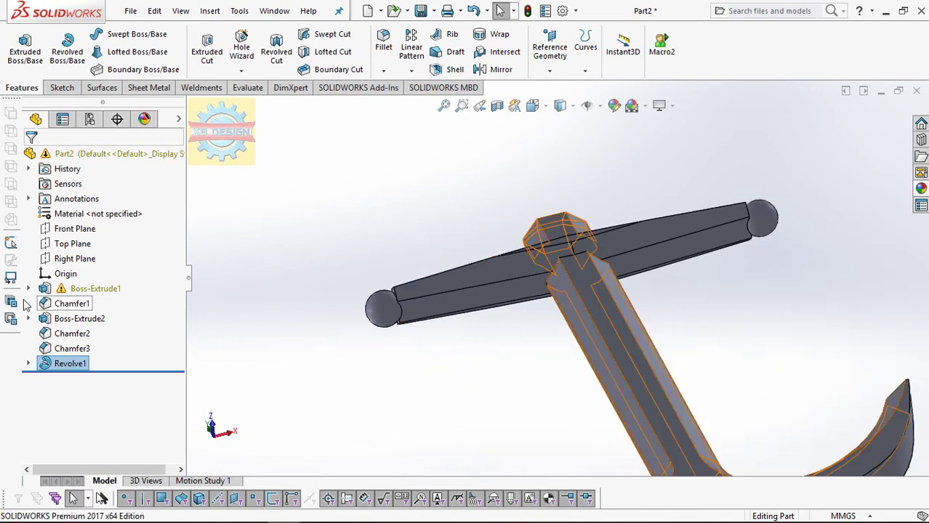
Edit Revolve1's sketch to give the end arcs an R3.75 radius and rebuild the balls.
right_click(89, 369)
click(155, 234)
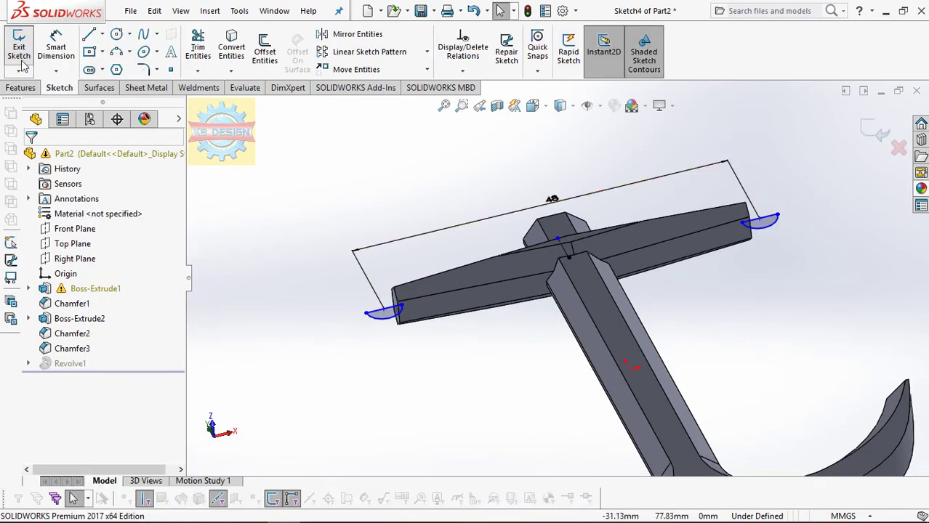
click(765, 227)
click(740, 250)
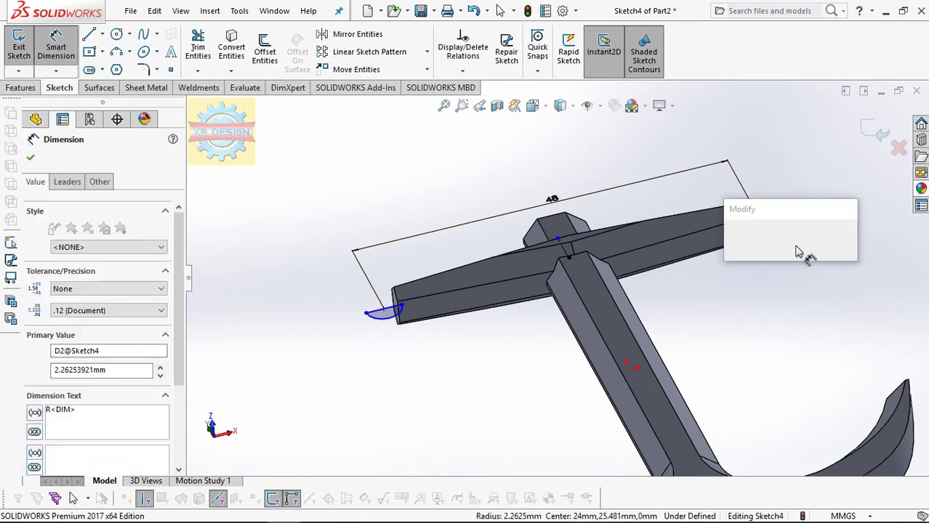
text(7.5)
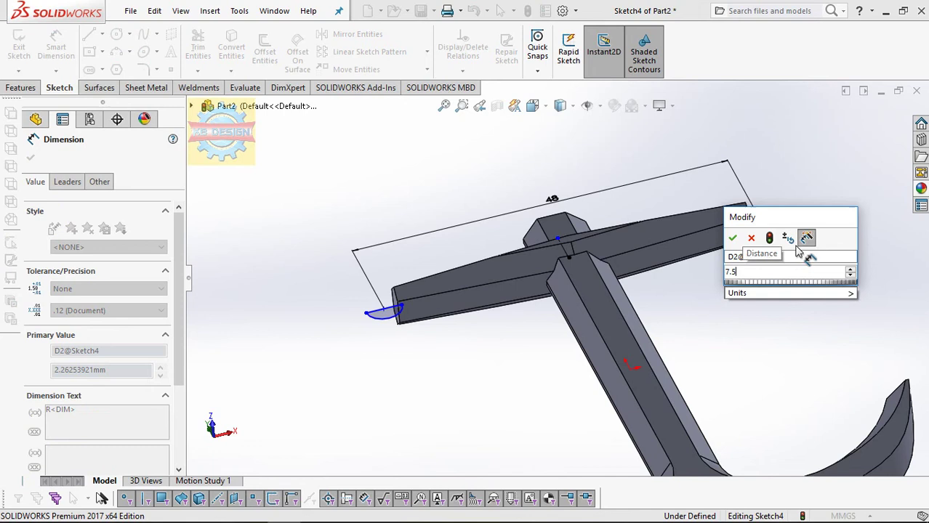
key(Return)
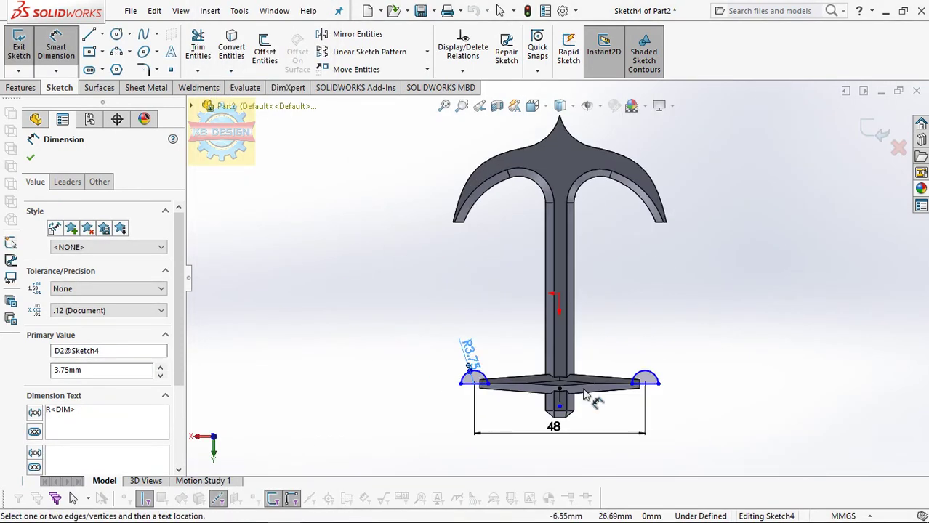
click(30, 64)
mouse_move(531, 270)
middle_down()
mouse_move(716, 237)
mouse_move(654, 231)
middle_up()
scroll(595, 230, up, 5)
mouse_move(596, 229)
middle_down()
mouse_move(569, 272)
mouse_move(675, 271)
middle_up()
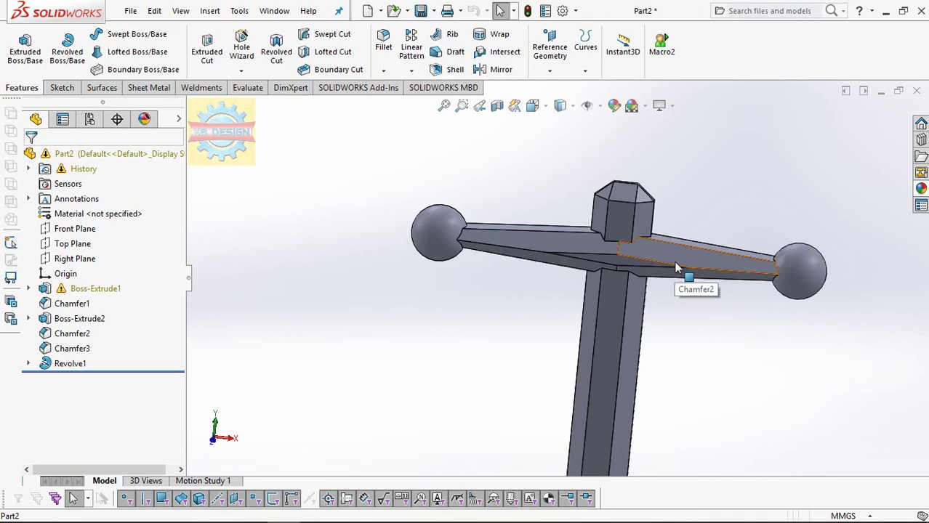
scroll(540, 276, down, 5)
mouse_move(539, 353)
middle_down()
mouse_move(559, 223)
mouse_move(569, 265)
middle_up()
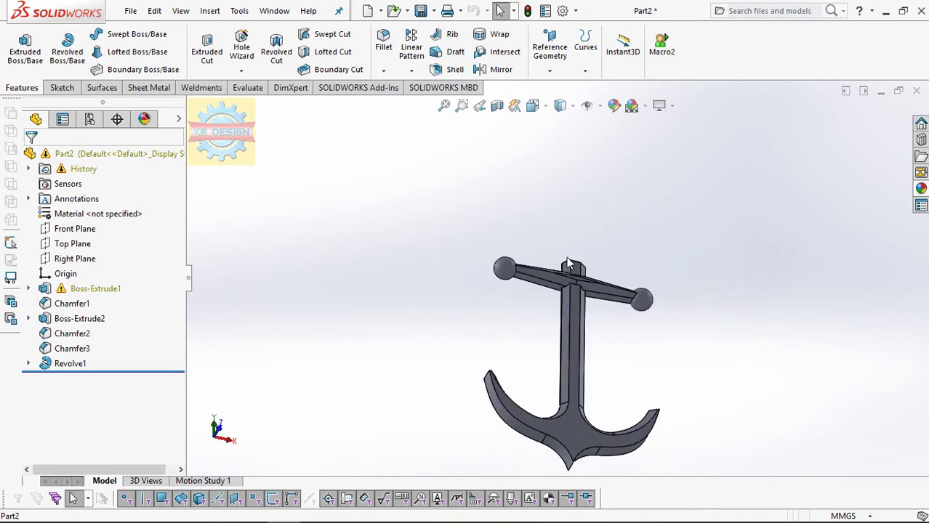
On a new Front Plane sketch, draw a centerline up from the shank and two concentric circles.
click(66, 233)
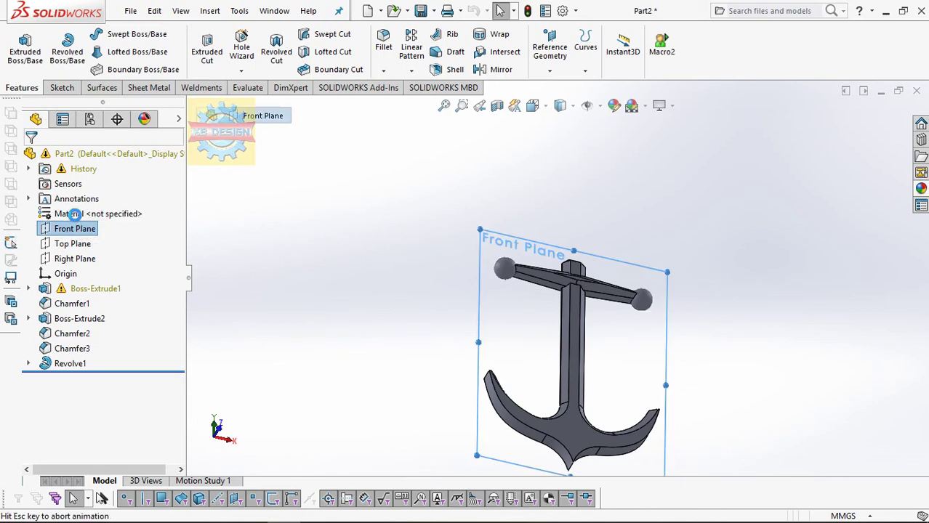
click(76, 209)
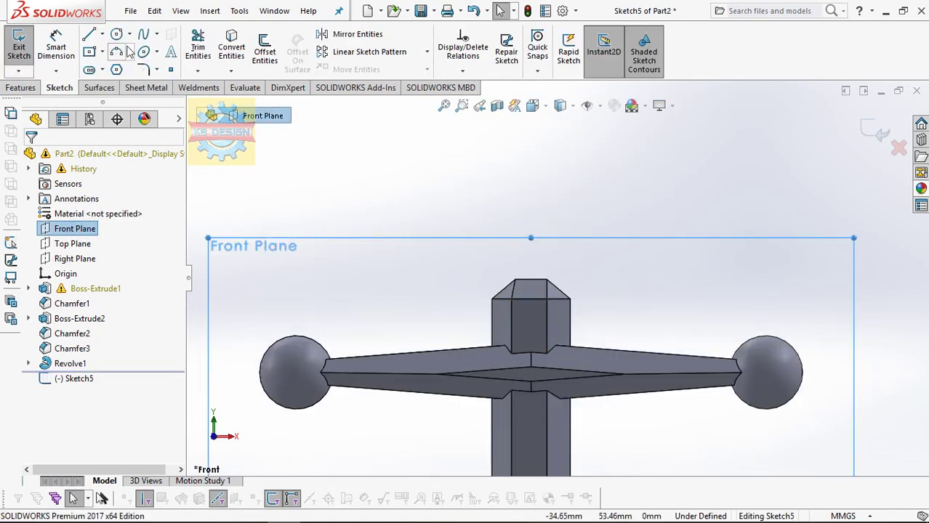
click(102, 34)
click(122, 67)
click(531, 340)
click(531, 244)
click(117, 34)
click(530, 244)
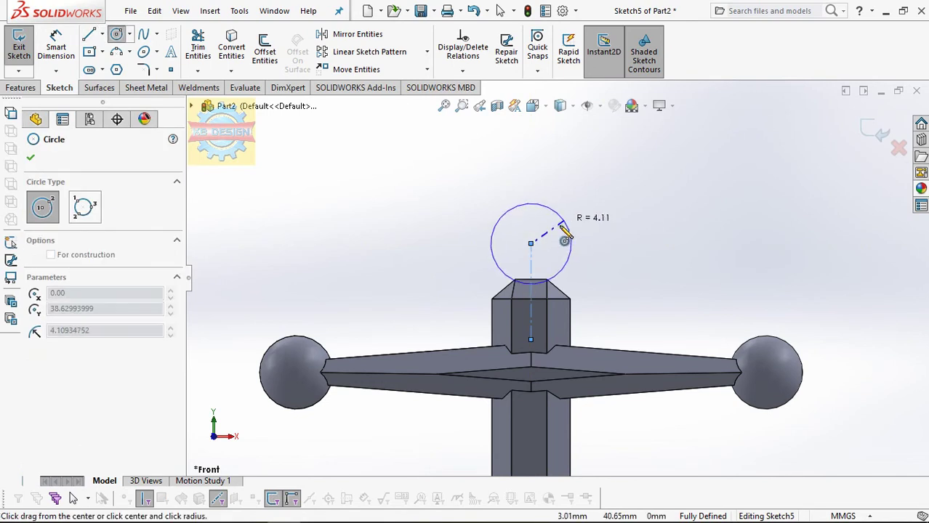
click(549, 263)
click(531, 243)
click(567, 210)
key(Escape)
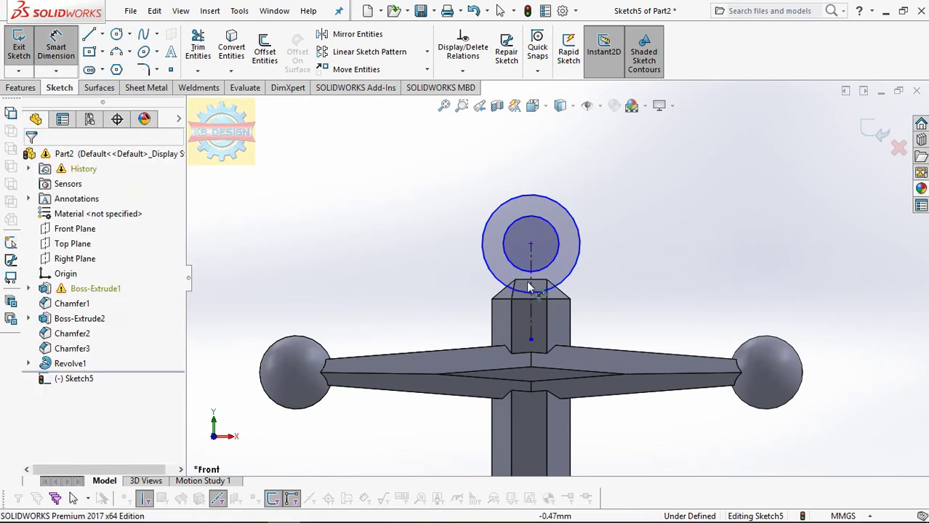
Dimension the ring circles to Ø20 outer and Ø10 inner.
click(550, 272)
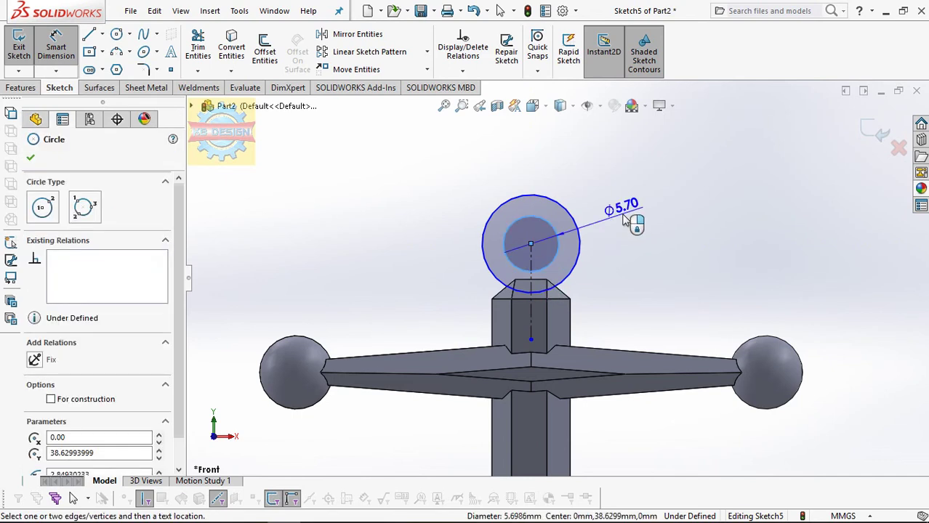
click(600, 218)
text(10)
key(Return)
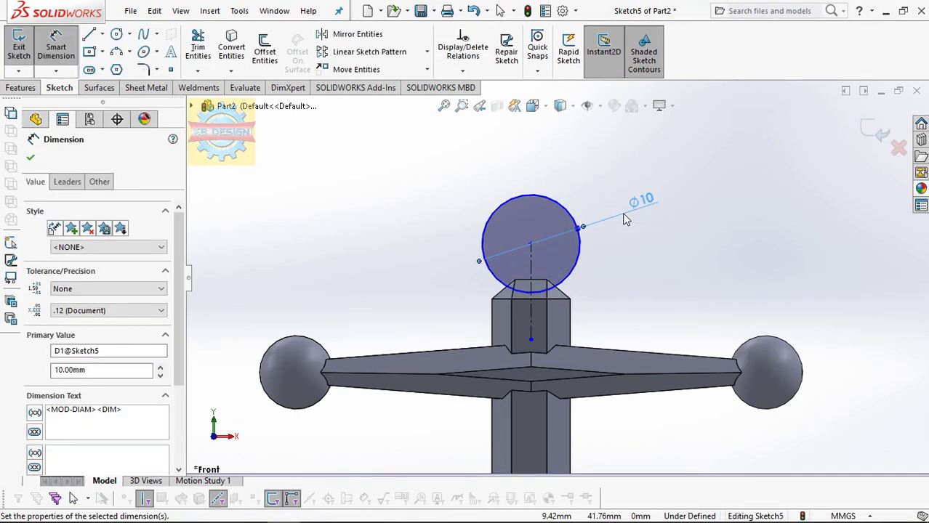
key(ctrl+z)
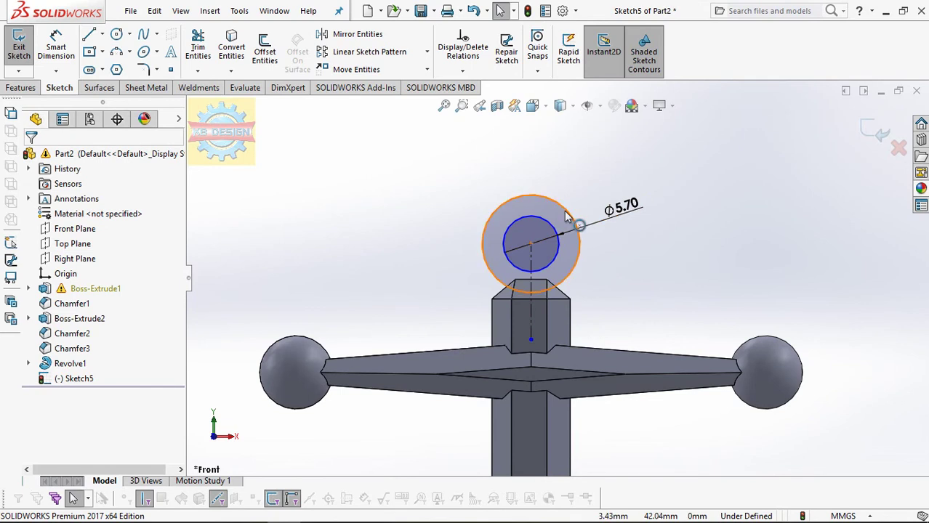
click(567, 216)
click(56, 47)
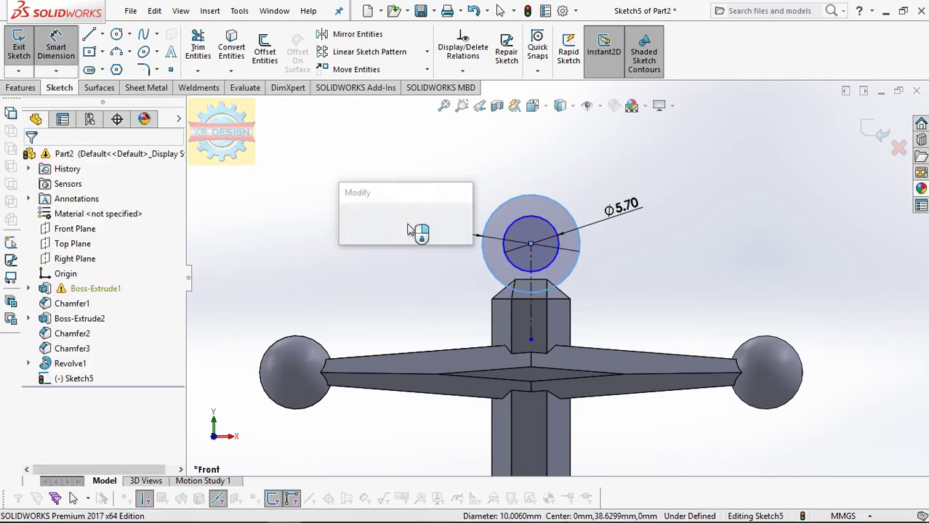
click(409, 230)
text(20)
key(Return)
click(625, 210)
text(1)
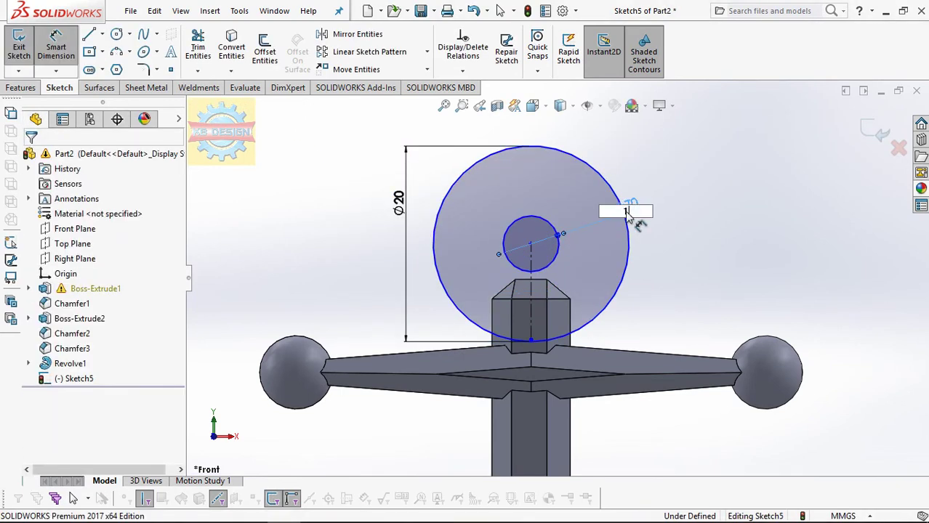
text(0)
key(Return)
Place the ring centre 5.50 mm above the top of the shank.
click(532, 244)
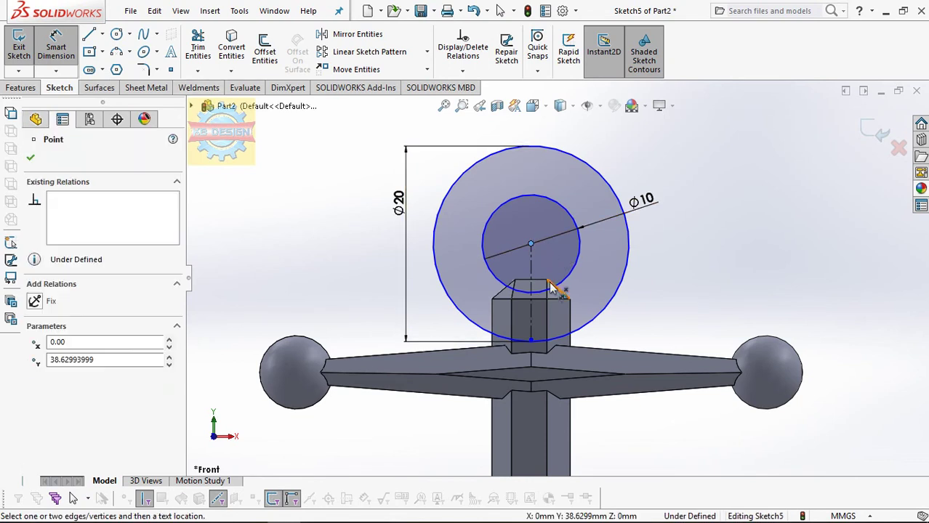
click(549, 285)
click(696, 259)
text(5)
key(Return)
double_click(694, 257)
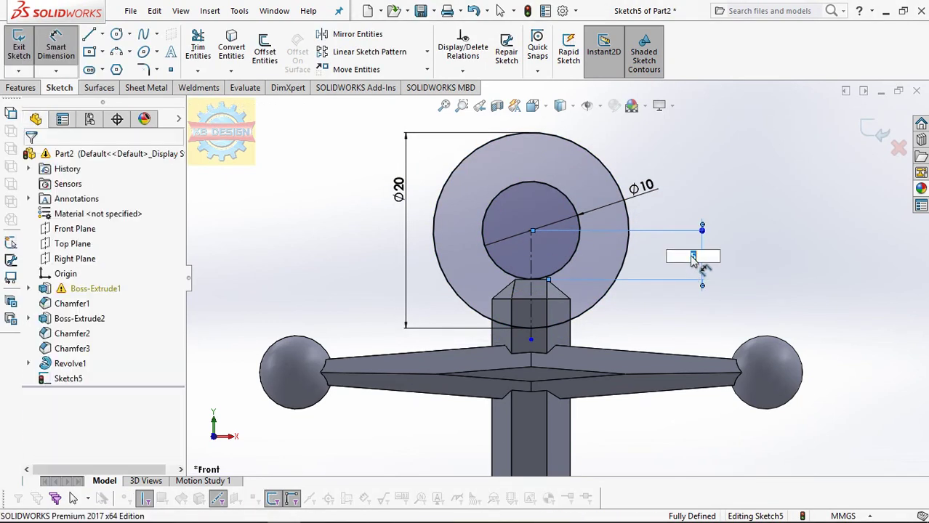
key(Return)
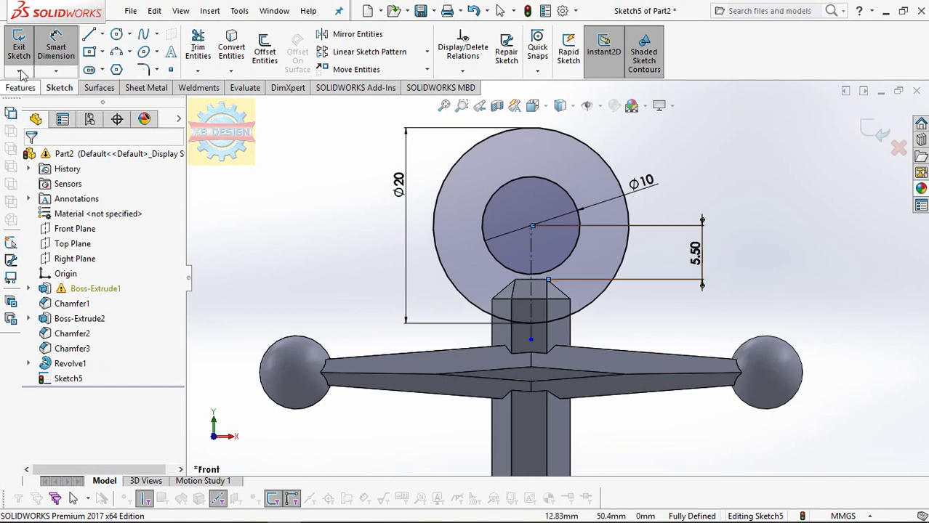
Extrude the ring sketch symmetrically with the Mid Plane end condition.
click(20, 87)
click(25, 47)
text(6.5)
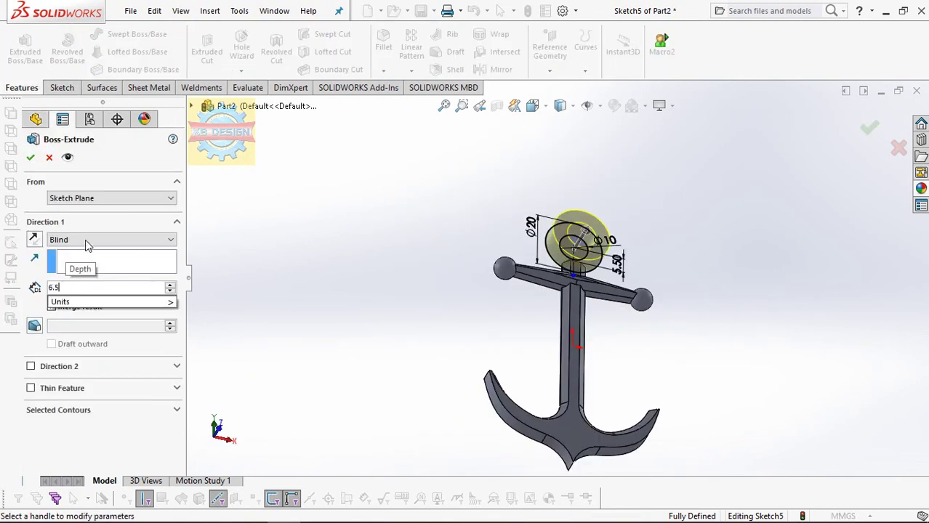
click(85, 240)
click(62, 307)
click(31, 157)
middle_drag(662, 249, 635, 195)
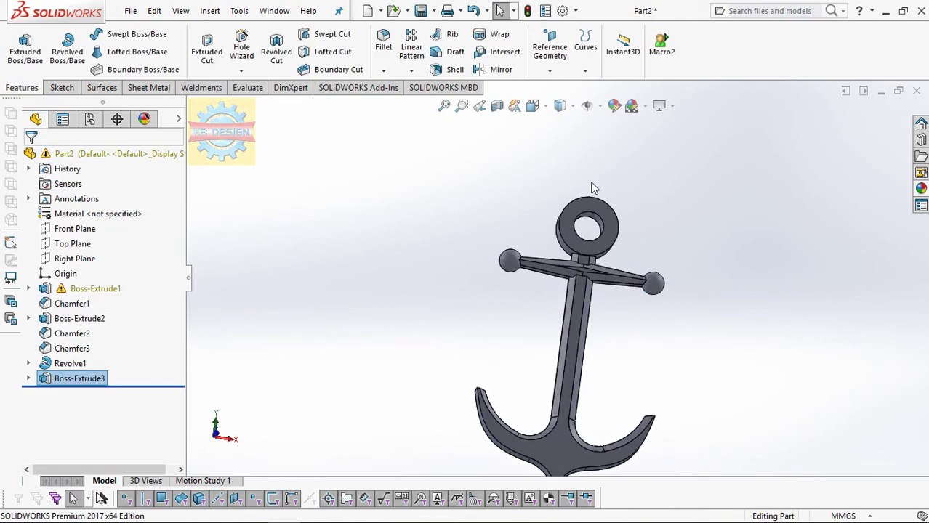
click(384, 75)
Fillet the ring's four outer and inner edges, front and back, at a 2.5 mm radius.
click(395, 86)
text(2.5)
scroll(565, 207, down, 3)
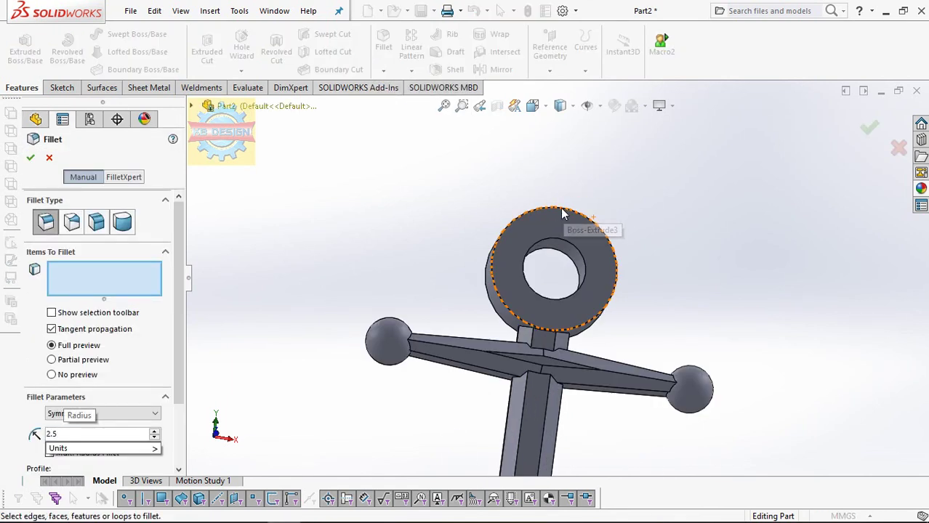
click(559, 211)
click(576, 242)
middle_drag(576, 241, 538, 251)
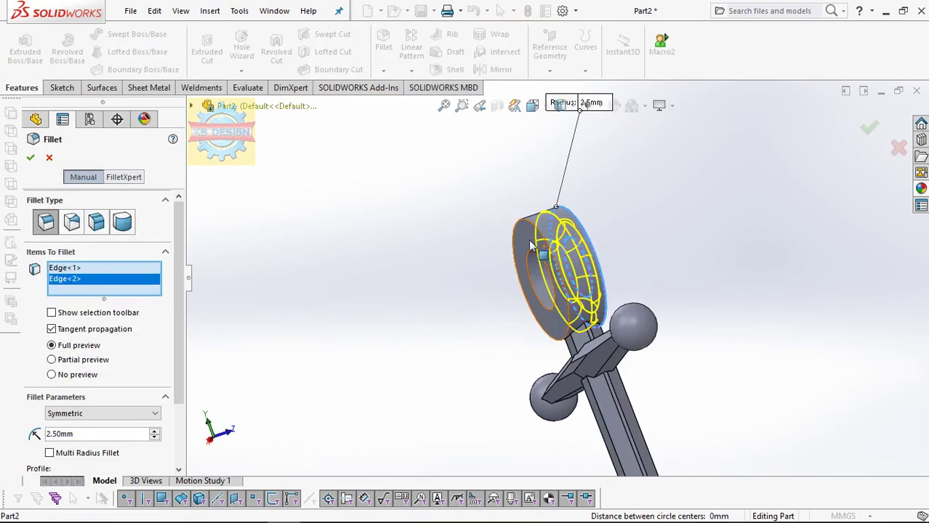
click(521, 228)
click(543, 253)
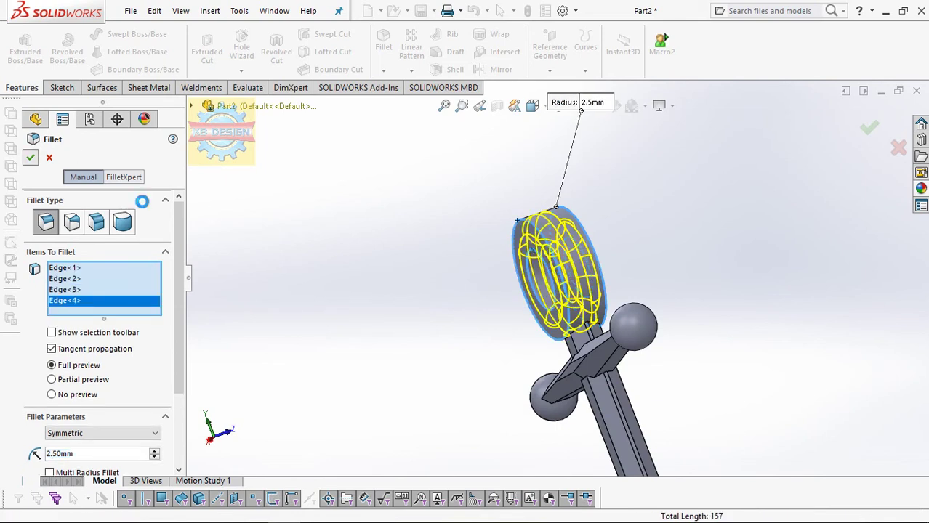
click(32, 152)
scroll(642, 253, up, 5)
middle_drag(642, 253, 508, 326)
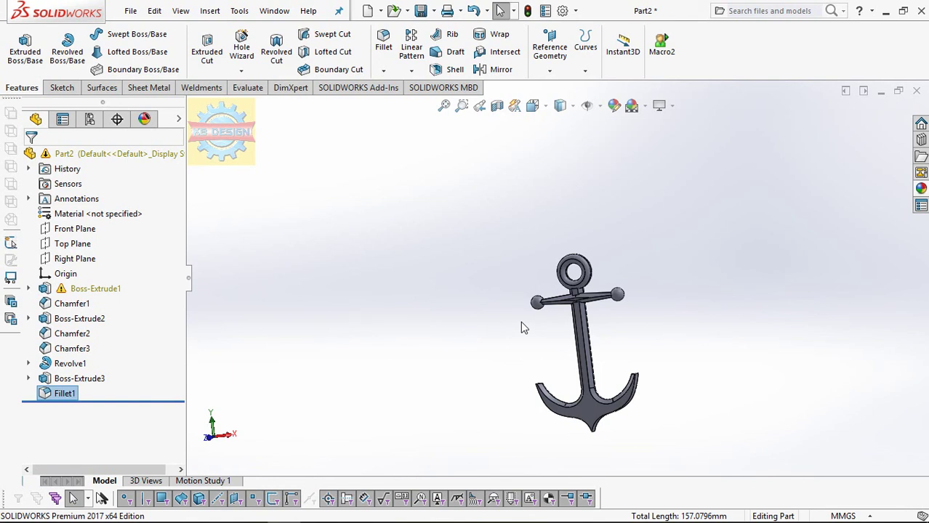
Start a sketch on the Front Plane and draw the first 3-point arc beside the left fluke tip.
click(94, 228)
click(96, 210)
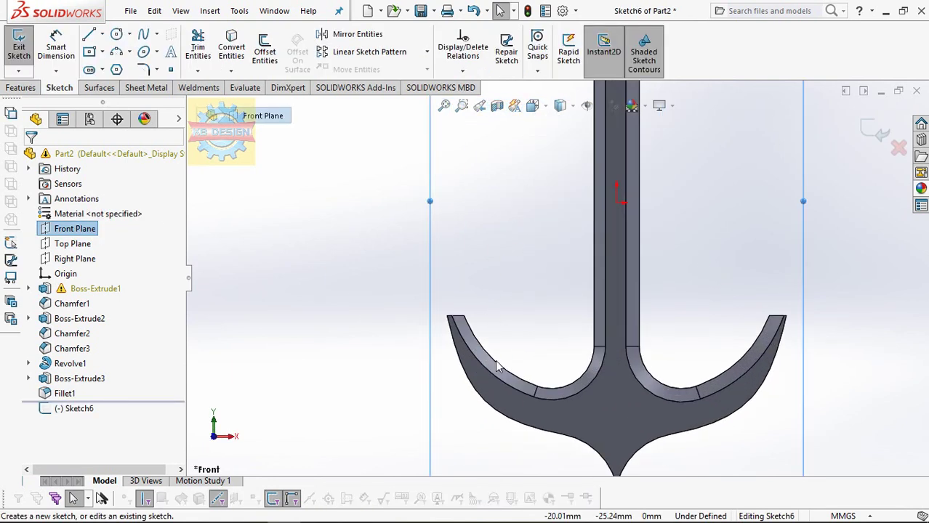
scroll(520, 361, down, 1)
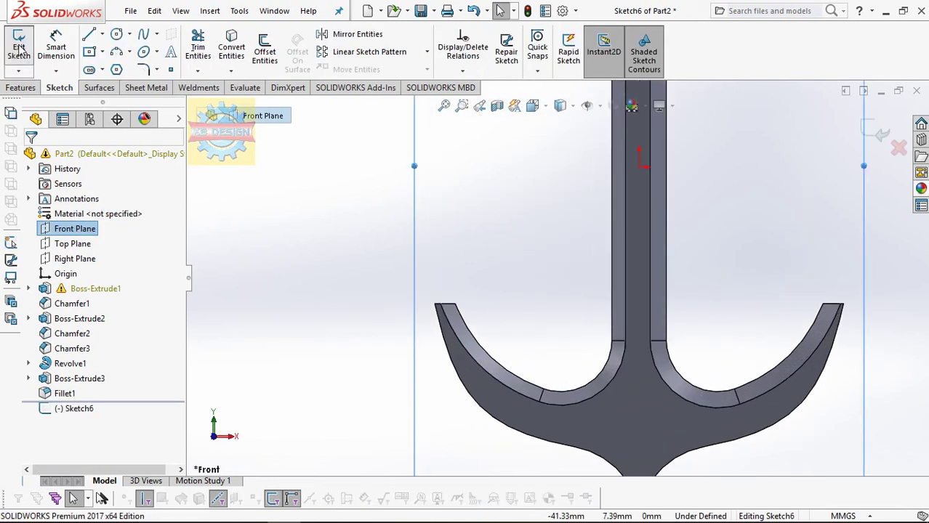
click(116, 52)
click(432, 235)
click(418, 304)
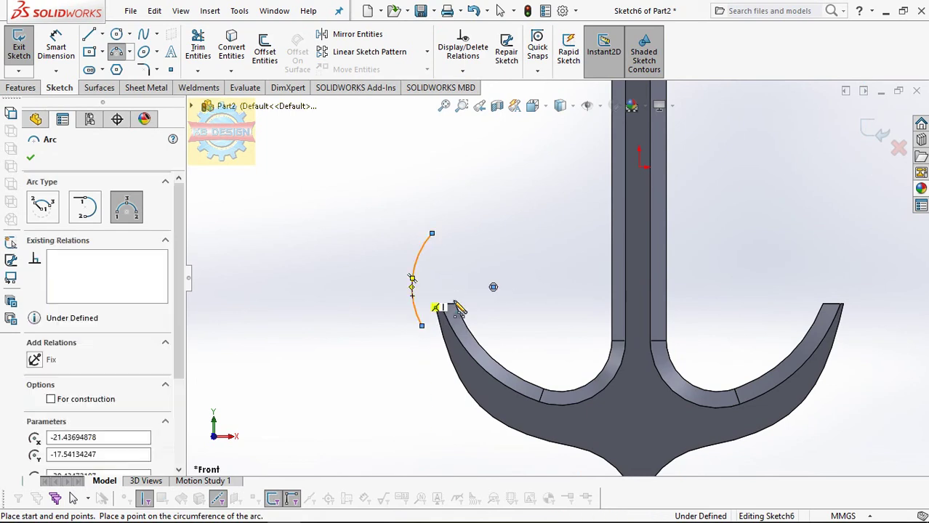
Add two more arcs and join their ends to close the barb outline.
scroll(516, 301, down, 2)
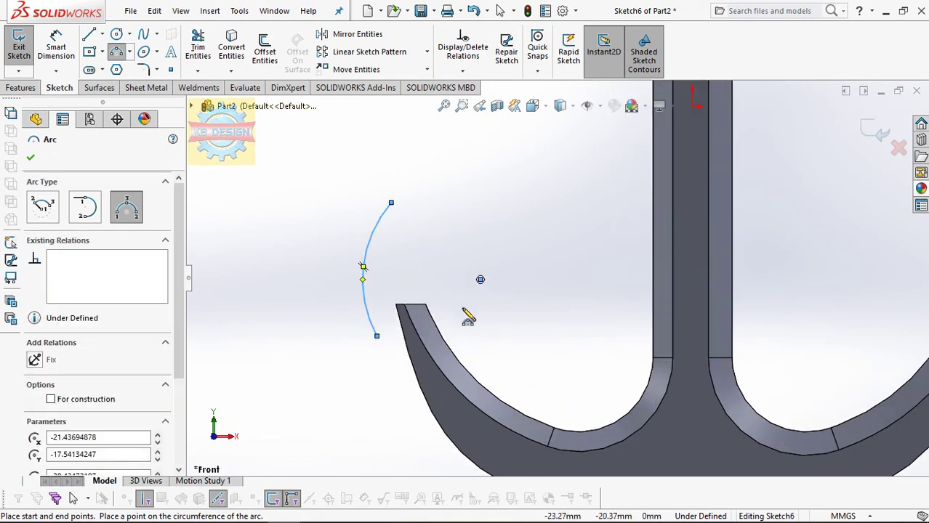
click(461, 309)
click(391, 203)
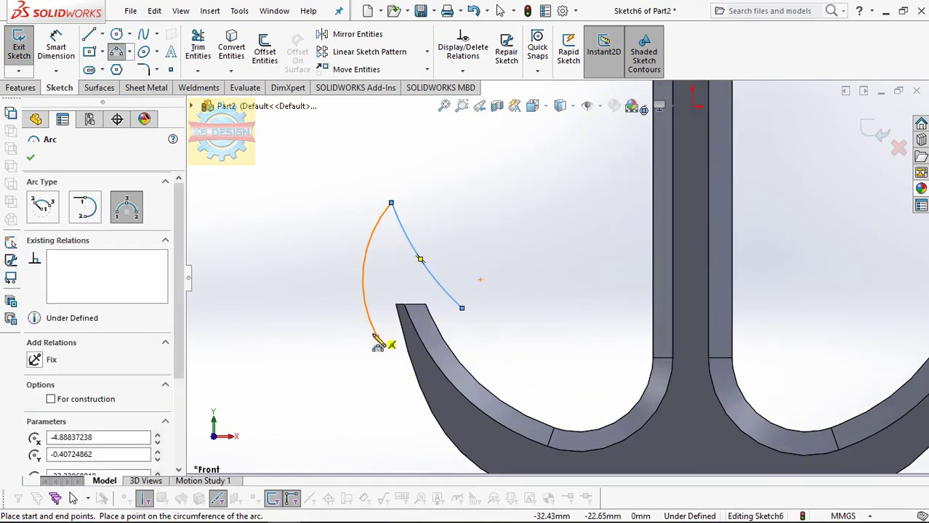
click(416, 311)
click(414, 310)
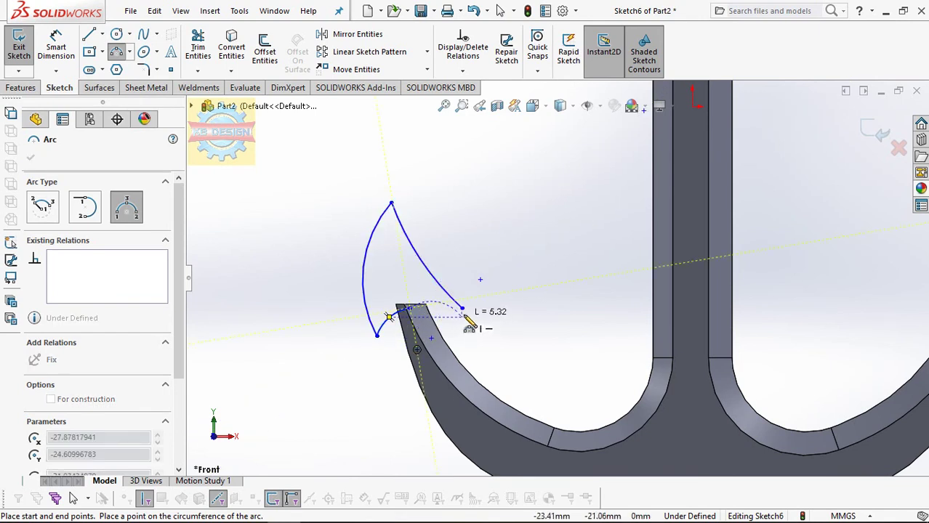
click(466, 331)
key(Escape)
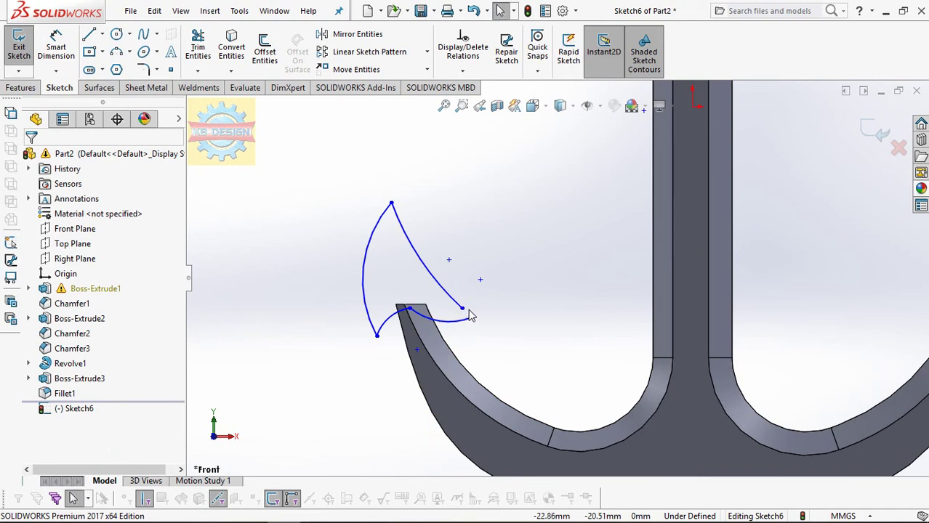
scroll(473, 314, down, 1)
drag(461, 307, 476, 319)
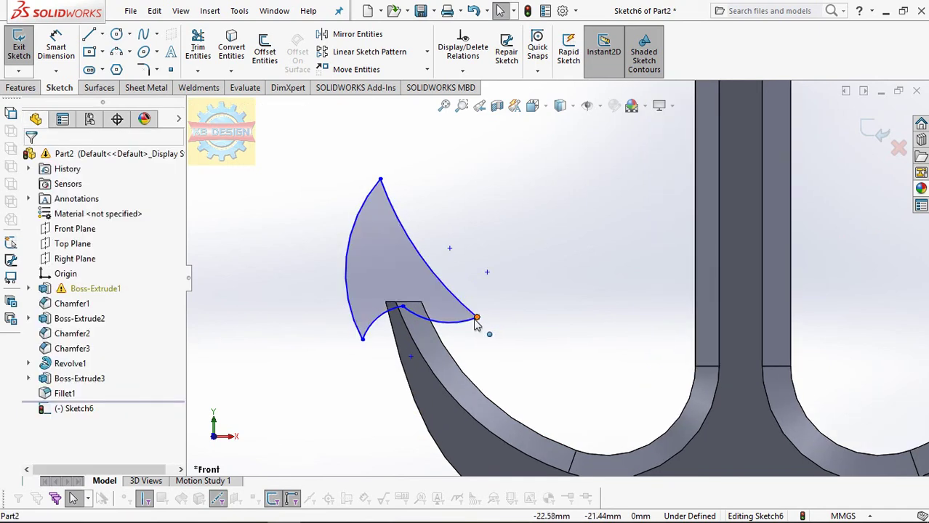
Move the barb's top point up-right and dimension the outer left arc to R30.
click(54, 64)
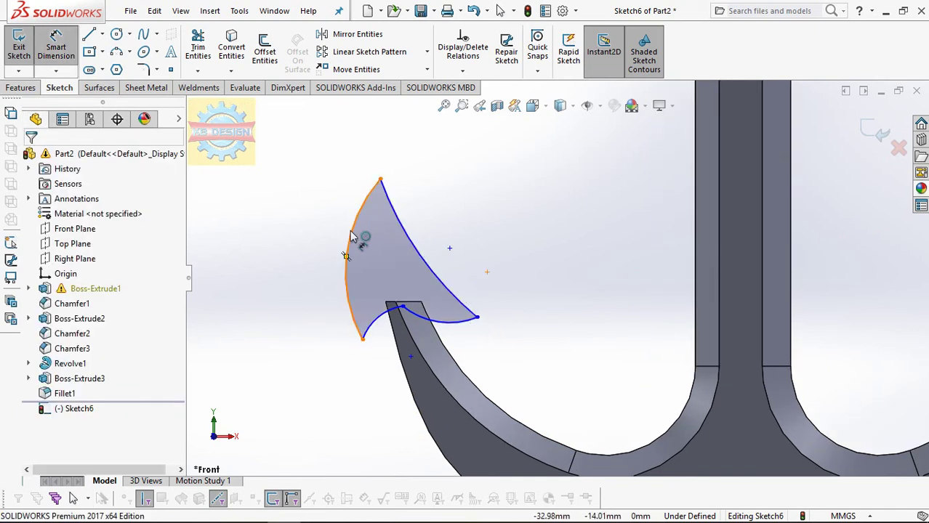
click(351, 236)
key(Escape)
drag(380, 180, 423, 162)
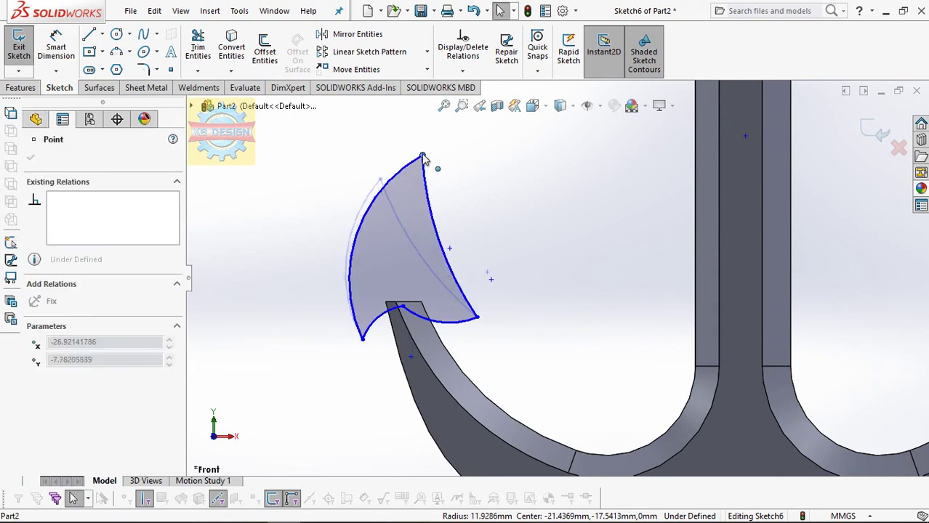
click(56, 47)
click(352, 240)
click(390, 263)
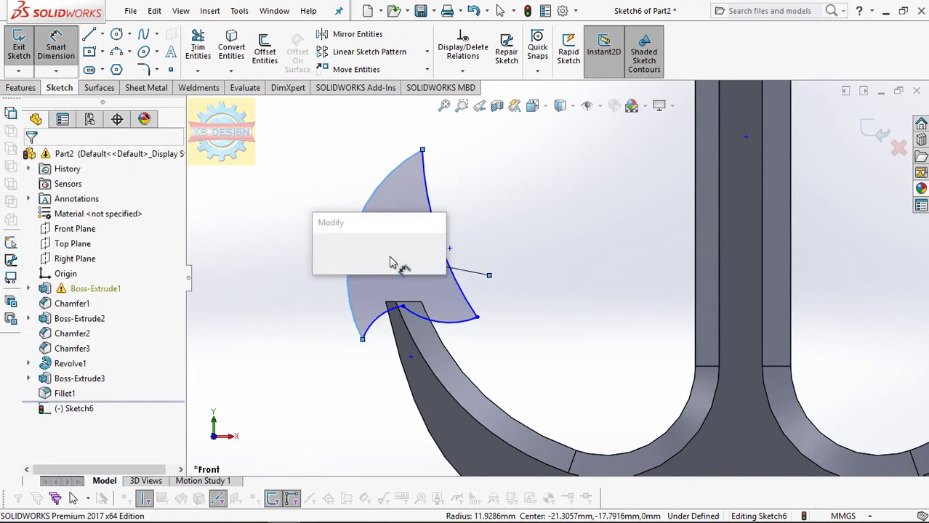
text(3930)
key(Return)
Pull the barb's lower endpoint down and dimension the inner arc to R22.
scroll(523, 276, up, 3)
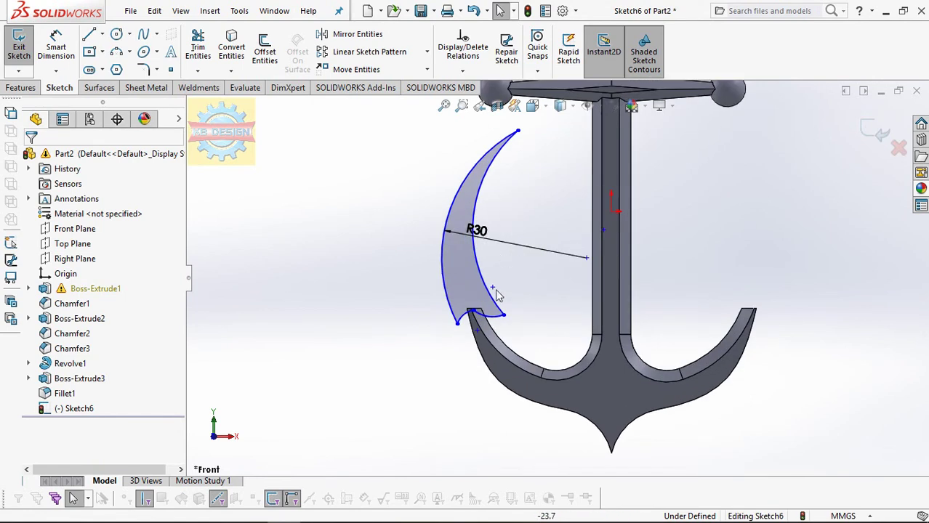
scroll(472, 311, down, 2)
drag(445, 334, 446, 356)
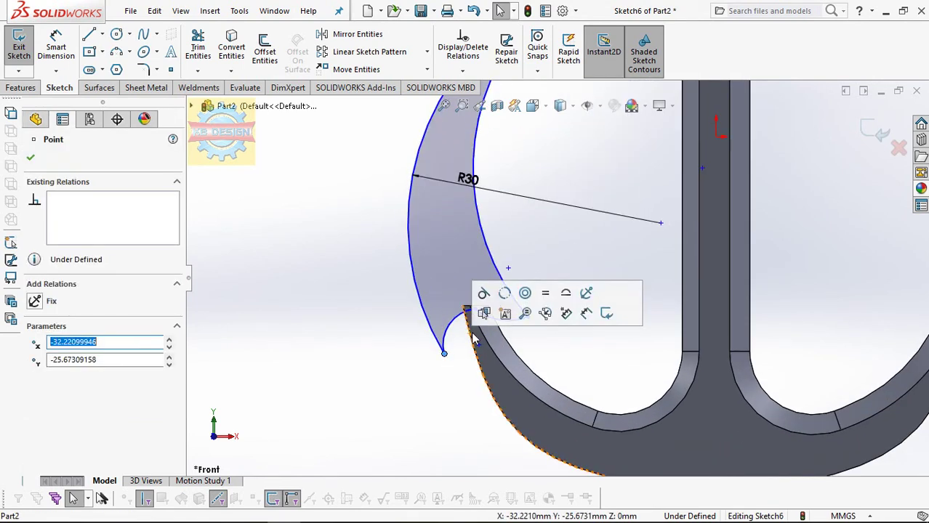
scroll(480, 338, down, 3)
click(267, 173)
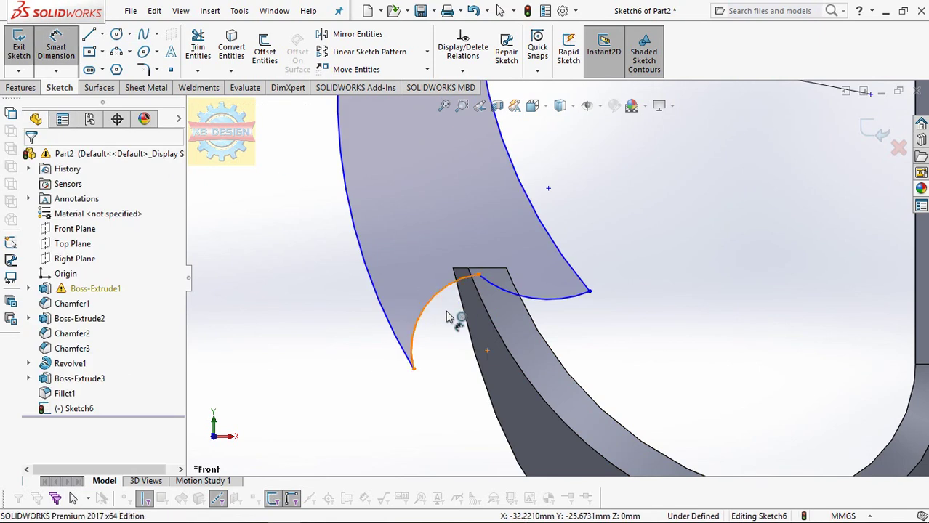
click(438, 302)
click(460, 326)
text(22)
key(Return)
Add a dimension to the barb's small lower arc.
click(449, 327)
click(412, 369)
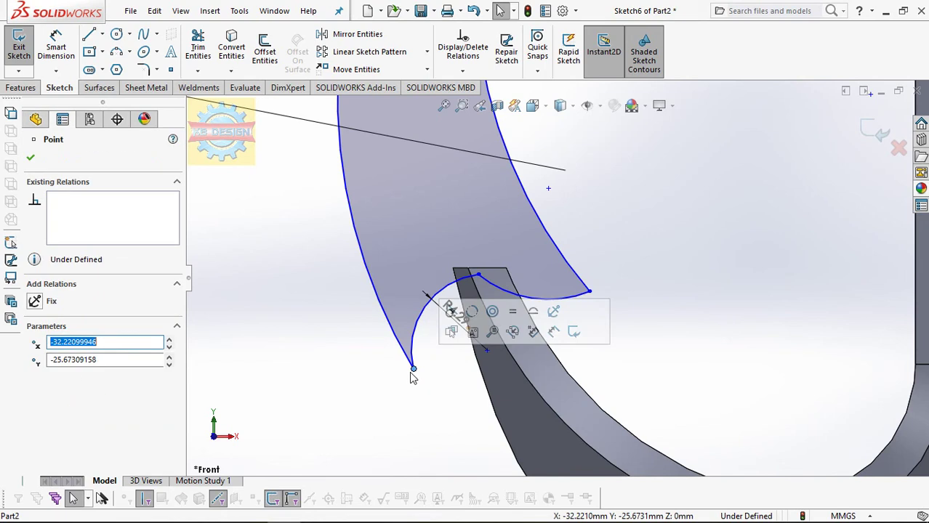
click(53, 60)
click(444, 314)
click(458, 324)
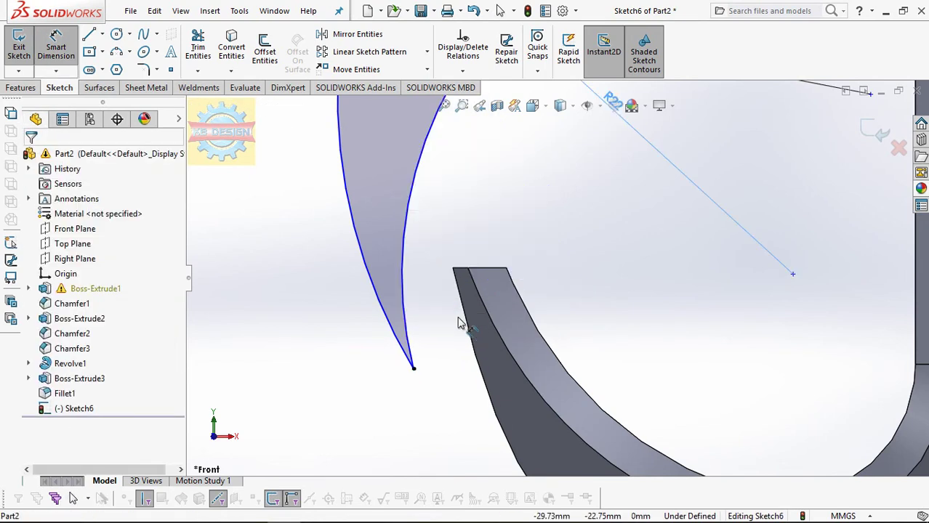
scroll(459, 324, up, 2)
scroll(466, 321, up, 3)
click(632, 120)
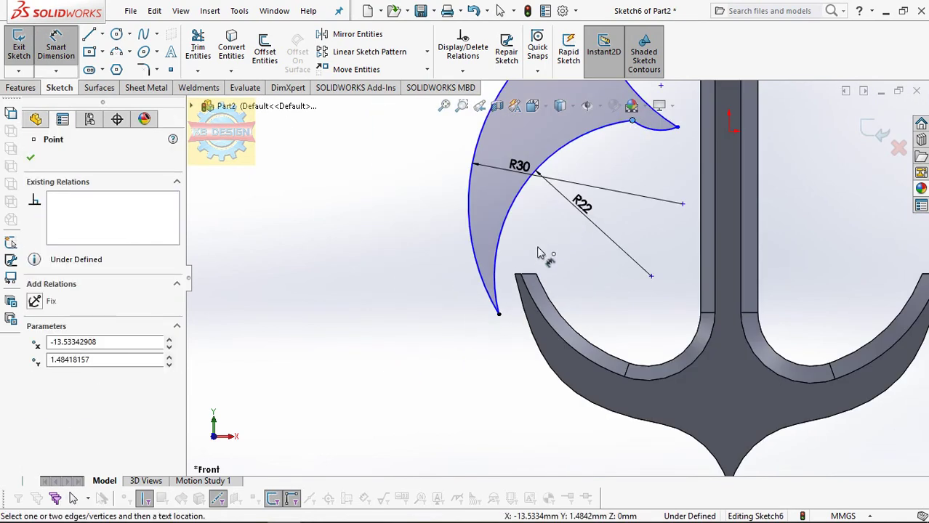
key(Escape)
scroll(538, 254, down, 3)
scroll(497, 276, down, 3)
click(505, 311)
Enlarge the lower arc and delete the short extra arc from the barb.
key(Escape)
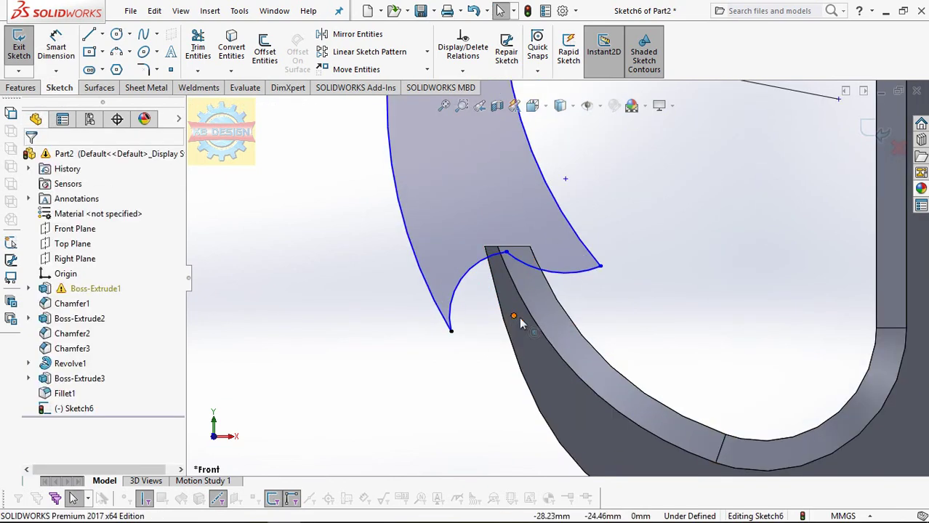
click(511, 318)
mouse_move(494, 275)
mouse_down()
mouse_move(569, 311)
mouse_move(559, 321)
mouse_up()
click(575, 266)
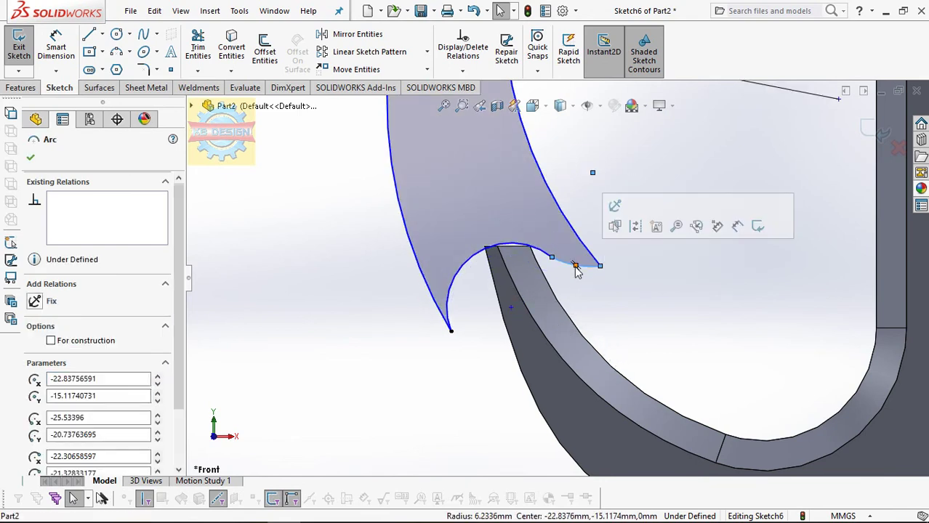
key(Delete)
mouse_move(552, 257)
mouse_down()
mouse_move(524, 263)
mouse_move(508, 252)
mouse_up()
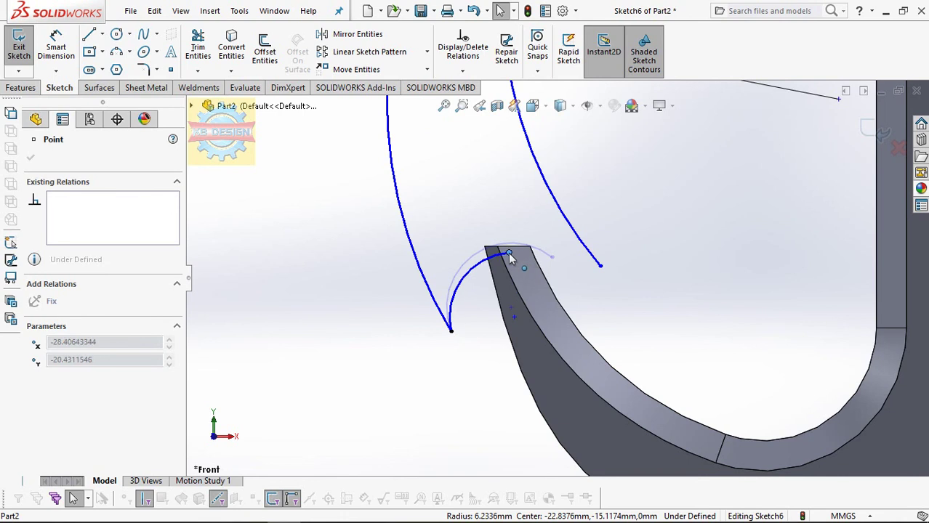
click(34, 301)
key(ctrl+z)
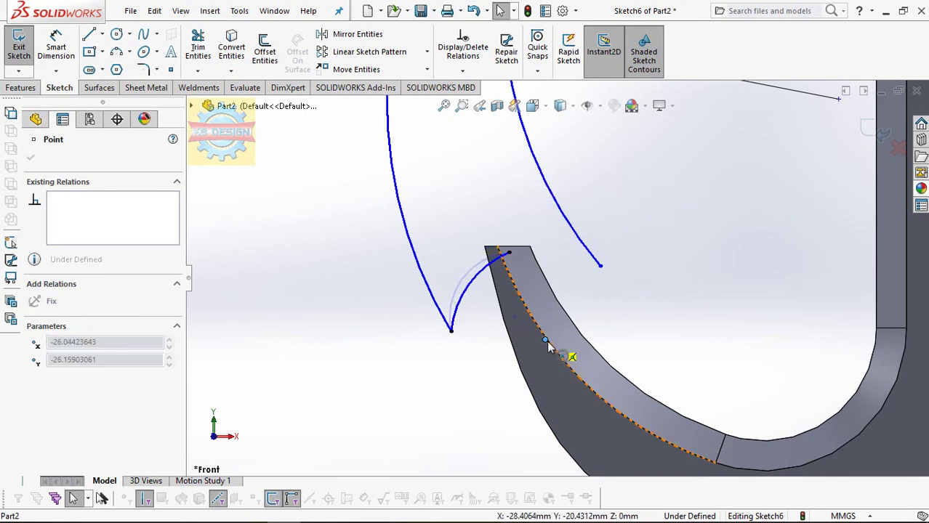
Drag the arc endpoints onto the fluke, raise the barb tip, and fix the outer arc's end.
scroll(608, 383, up, 3)
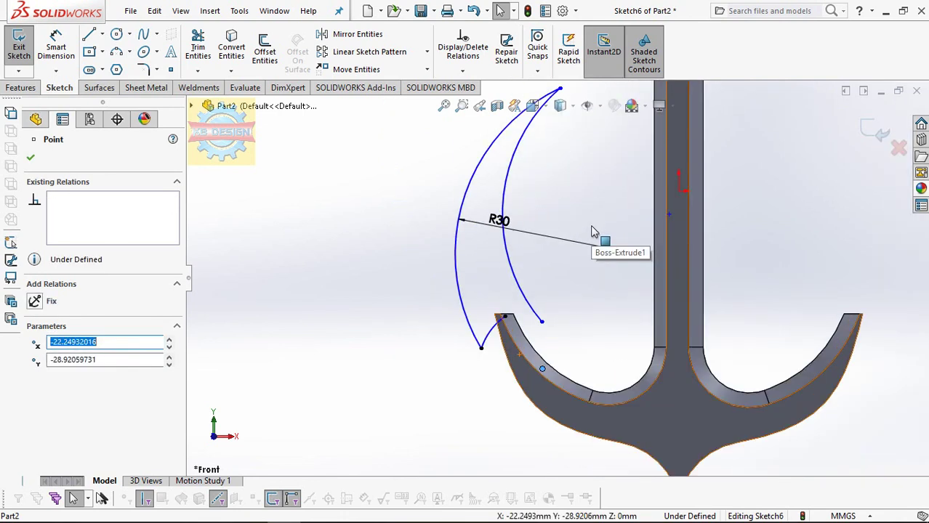
scroll(565, 153, up, 2)
drag(565, 153, 536, 276)
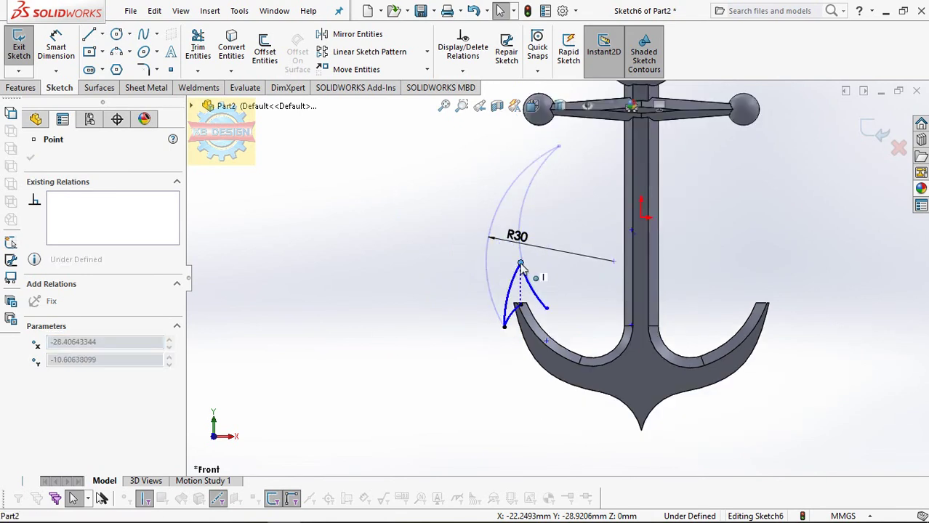
scroll(540, 285, down, 1)
scroll(539, 286, down, 2)
scroll(539, 286, down, 2)
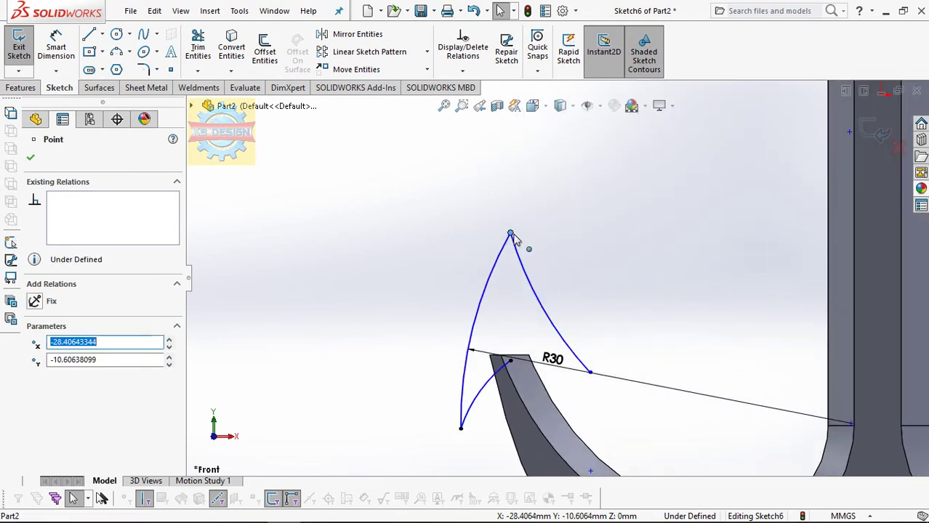
drag(511, 235, 522, 199)
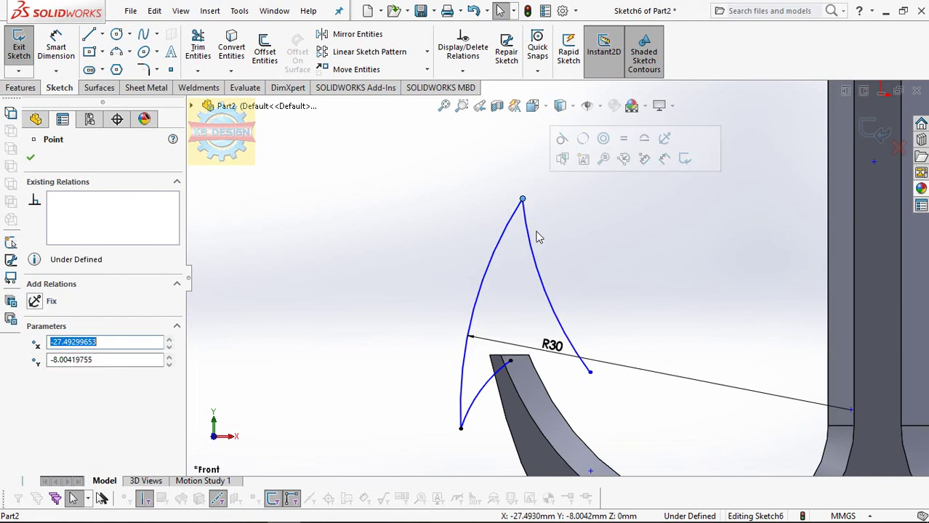
scroll(587, 363, down, 2)
drag(580, 370, 571, 395)
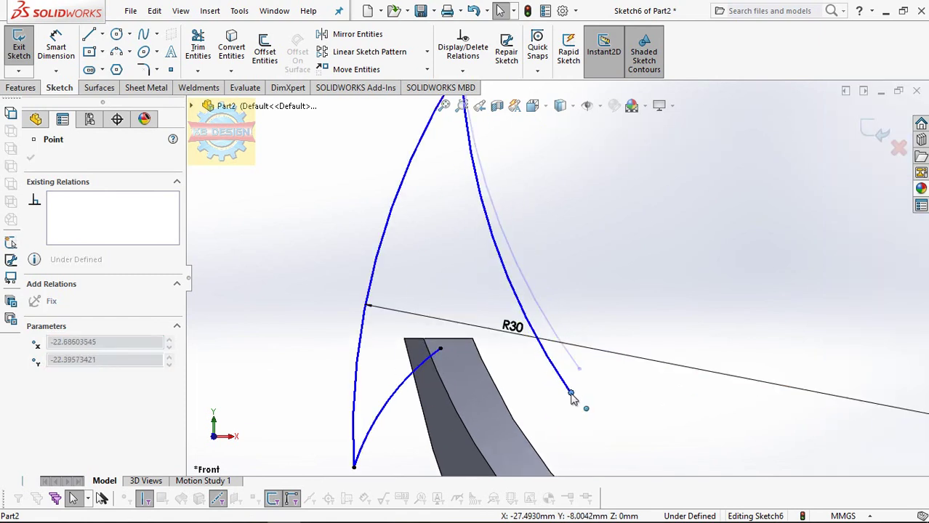
click(51, 301)
Close the barb with a 3-point arc from its base to the outer arc's end, then start an Extruded Boss/Base.
click(117, 51)
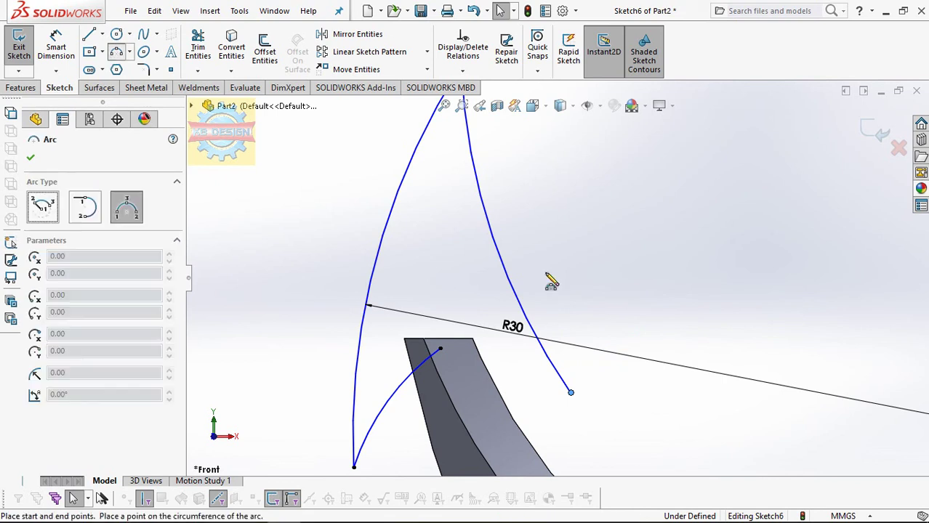
click(441, 350)
click(571, 392)
click(535, 393)
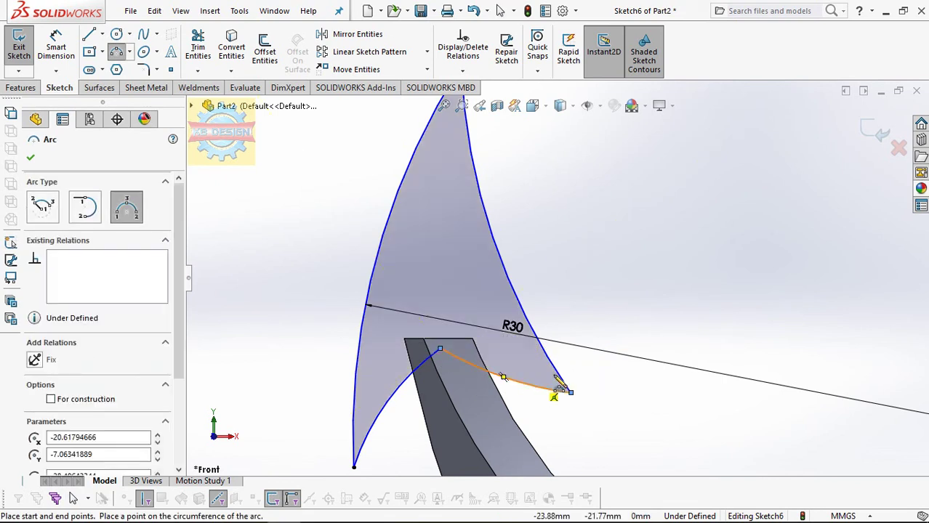
scroll(560, 384, up, 3)
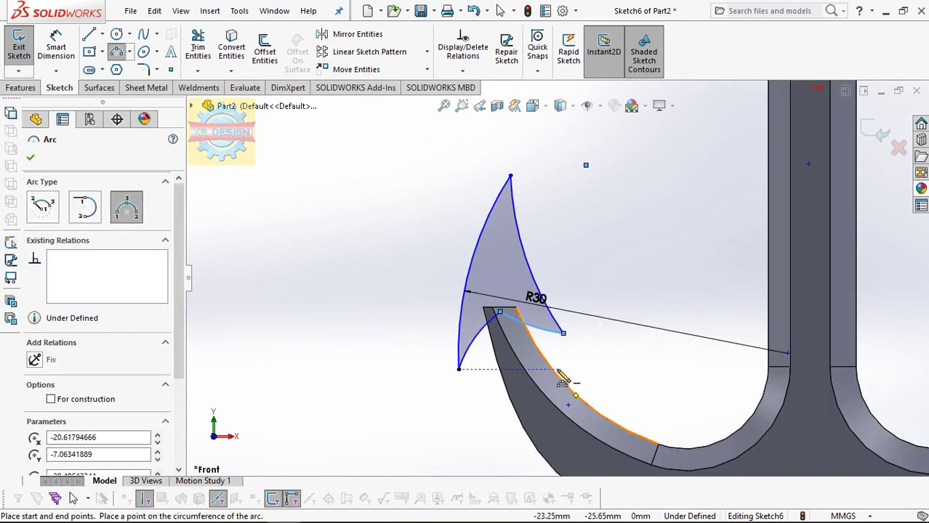
click(20, 88)
click(25, 49)
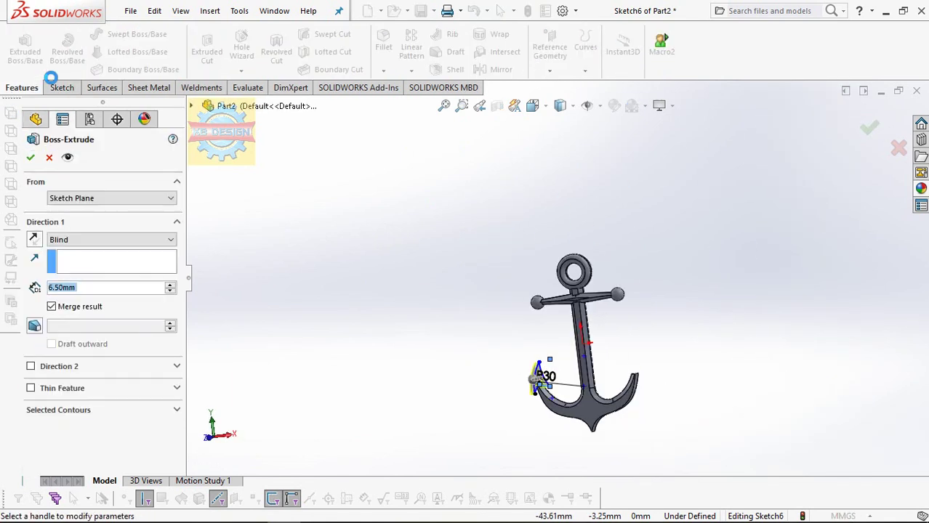
Extrude the barb Mid Plane at 7.50 mm and return to the front view.
click(54, 240)
click(63, 305)
click(30, 157)
key(space)
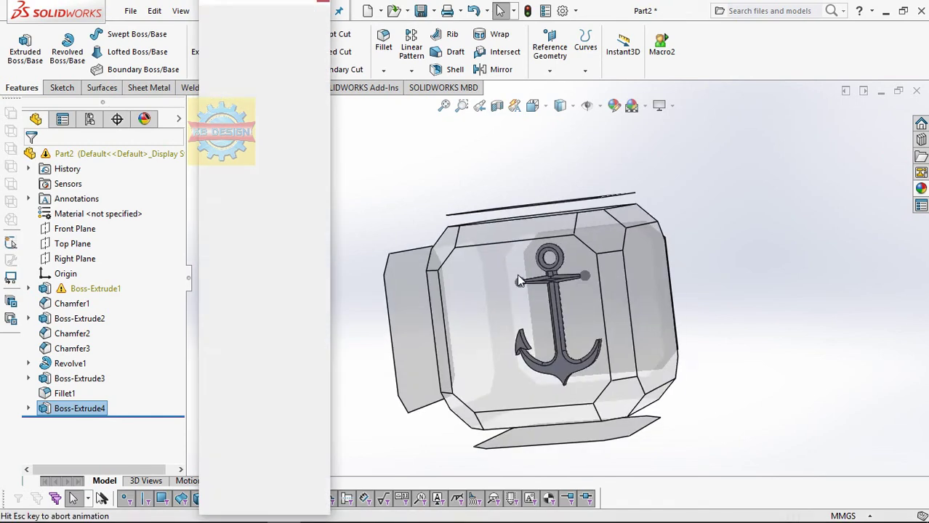
click(517, 274)
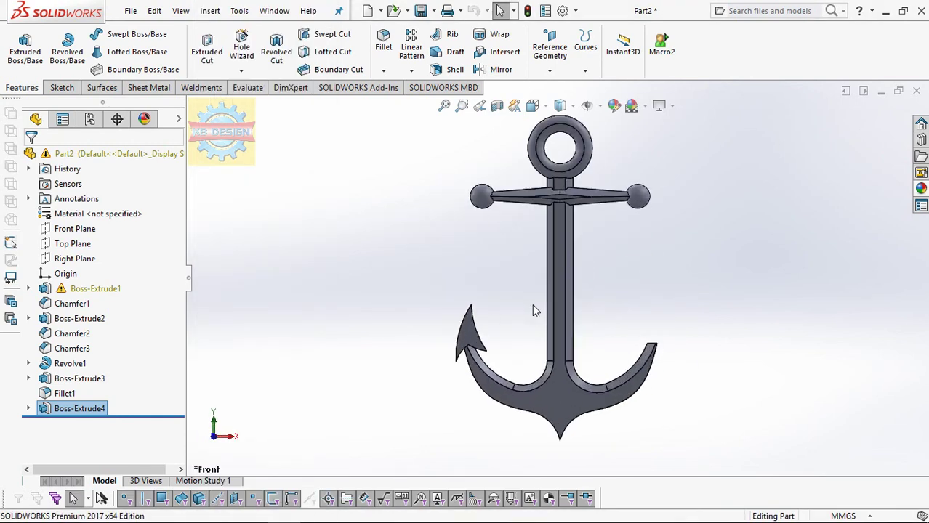
Try a fillet on a barb edge, then cancel it without applying.
click(383, 46)
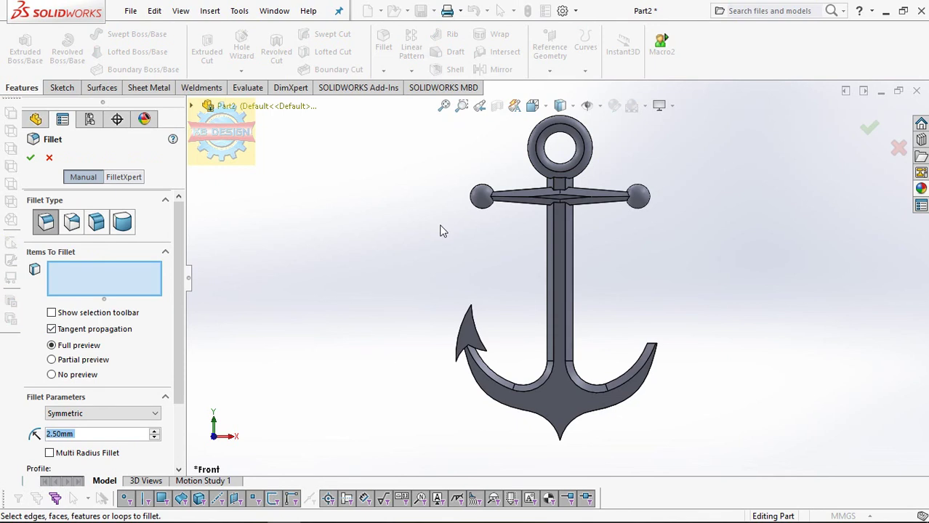
click(471, 311)
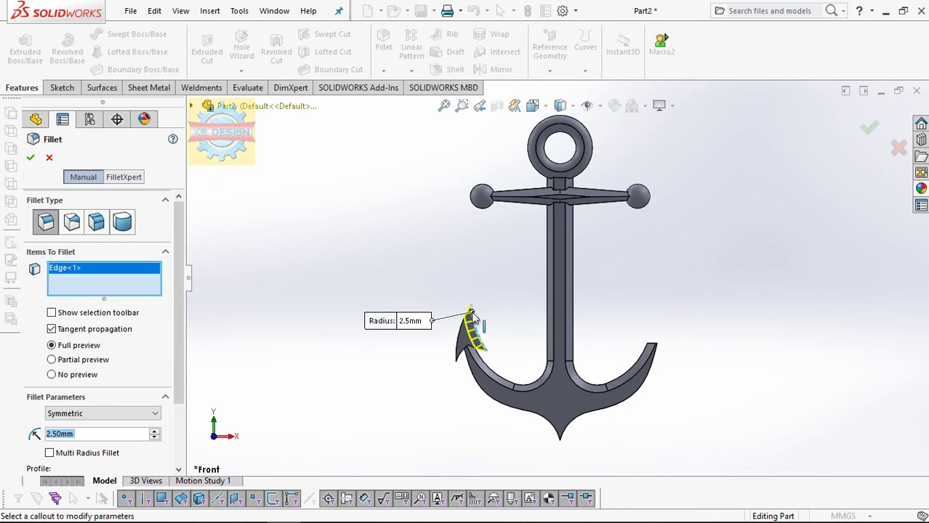
click(49, 157)
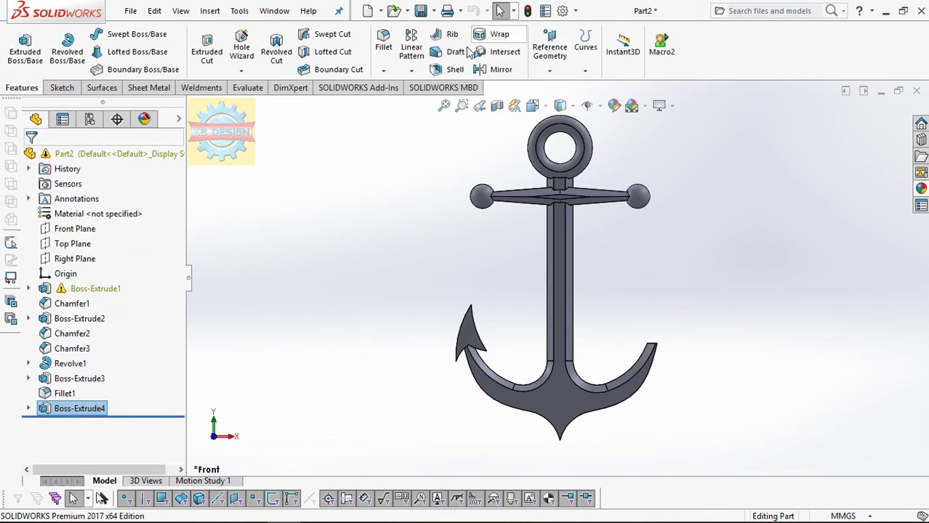
Chamfer four barb edges at 2 mm and 50°.
click(384, 73)
click(404, 102)
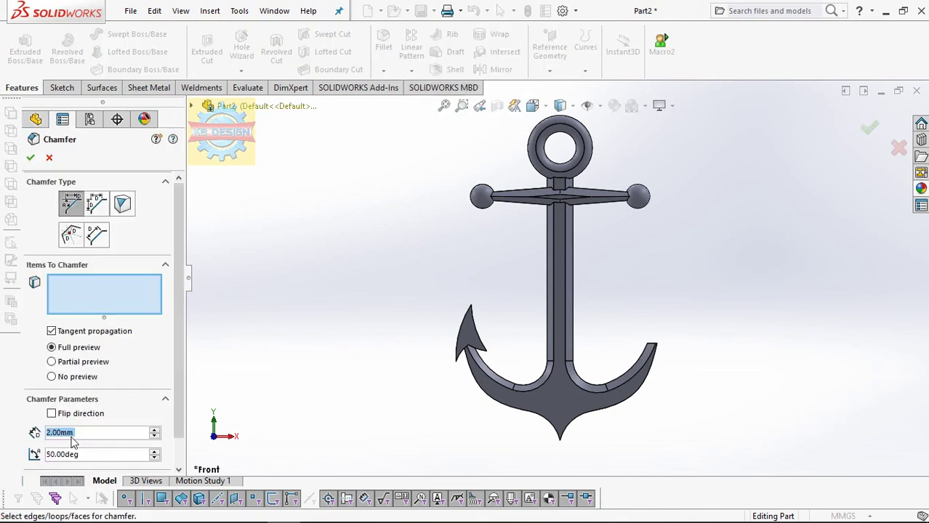
scroll(514, 368, down, 2)
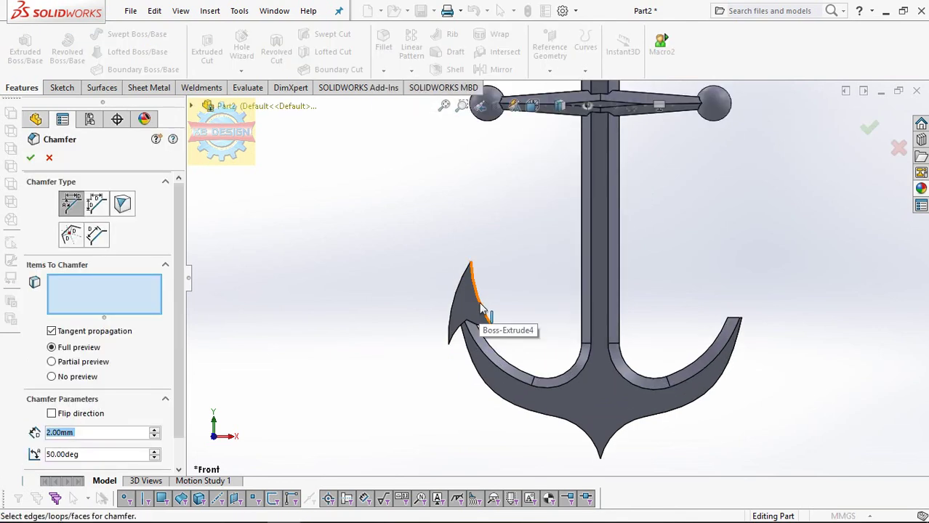
click(480, 309)
mouse_move(478, 313)
middle_down()
mouse_move(474, 321)
mouse_move(535, 298)
mouse_move(438, 293)
mouse_move(511, 309)
middle_up()
click(452, 299)
click(438, 292)
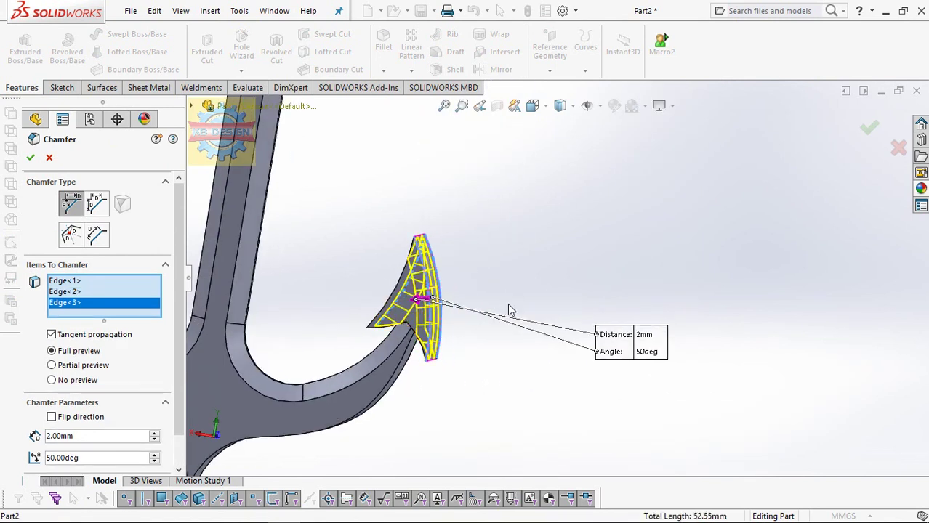
click(402, 282)
click(27, 160)
Mirror Chamfer4 and Boss-Extrude4 about the Right Plane onto the right fluke.
scroll(508, 255, up, 5)
mouse_move(518, 265)
middle_down()
mouse_move(383, 218)
mouse_move(415, 245)
mouse_move(508, 269)
middle_up()
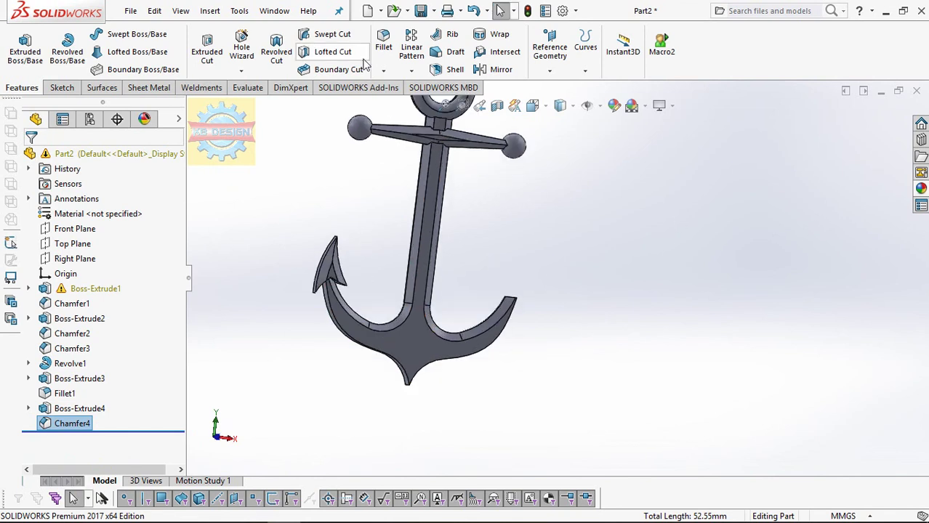
click(501, 69)
click(117, 241)
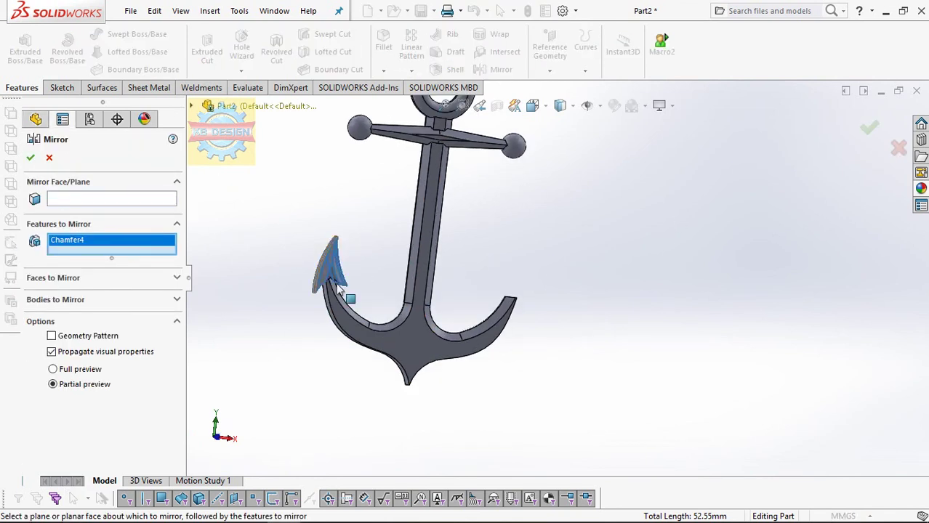
click(337, 280)
click(145, 199)
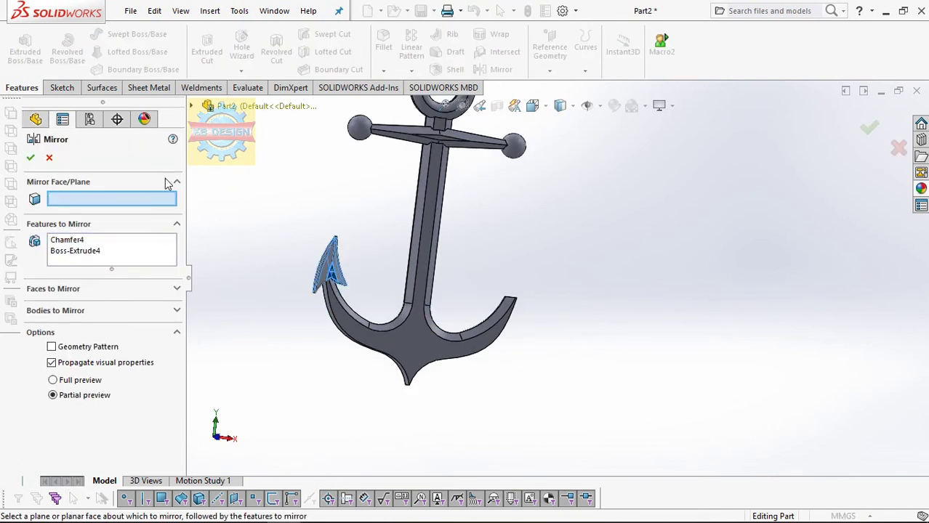
click(191, 106)
click(253, 211)
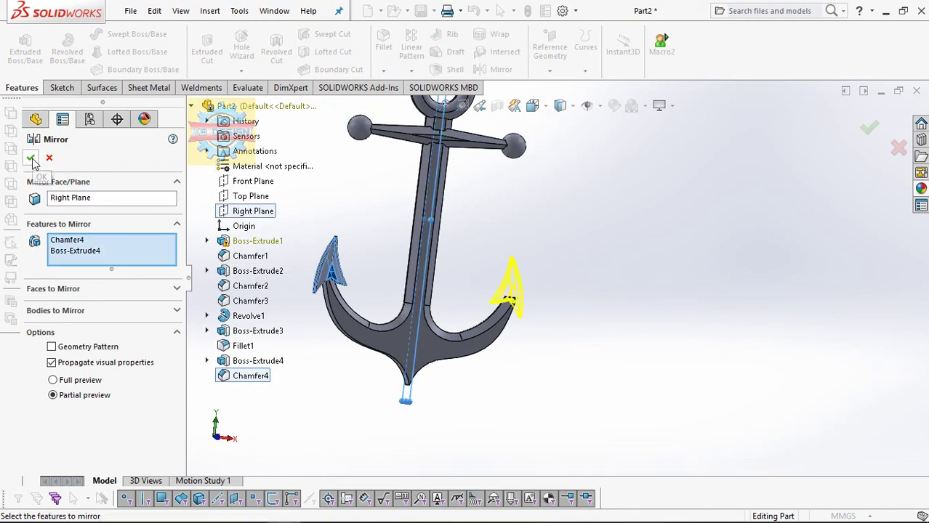
click(29, 160)
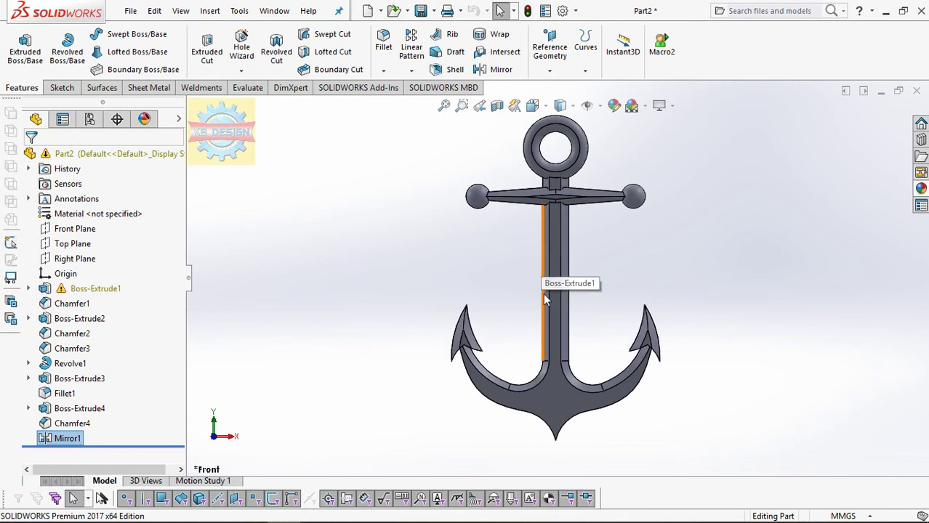
Set the whole part's appearance colour to black from the palette.
middle_drag(543, 293, 710, 212)
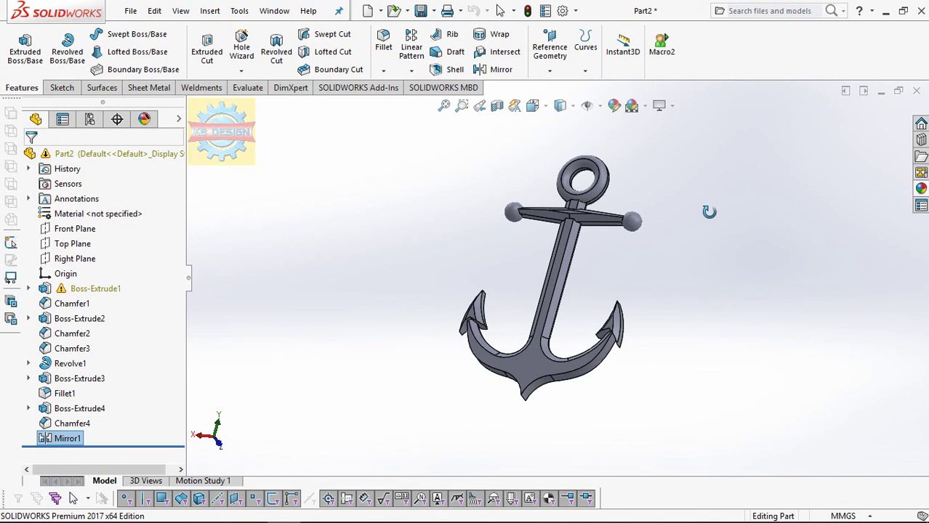
key(ctrl+1)
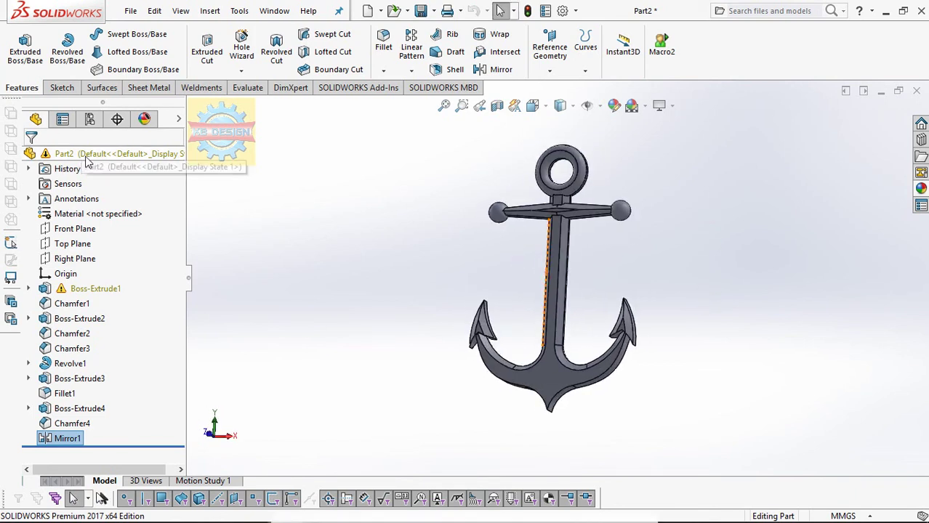
right_click(113, 161)
click(118, 136)
click(128, 165)
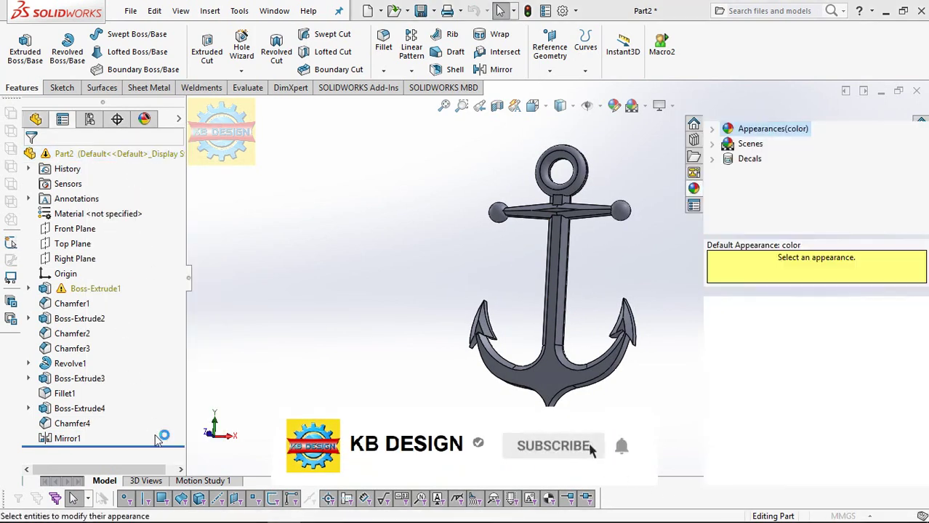
click(135, 450)
click(30, 157)
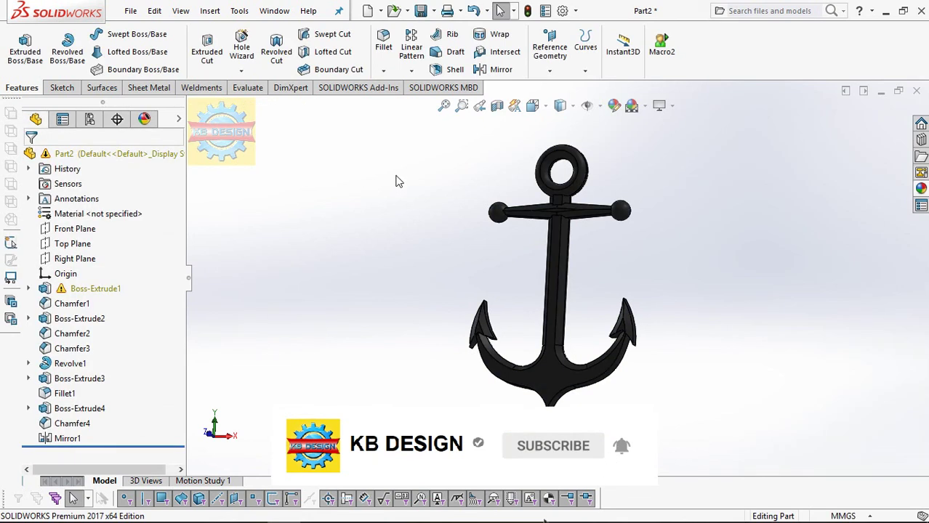